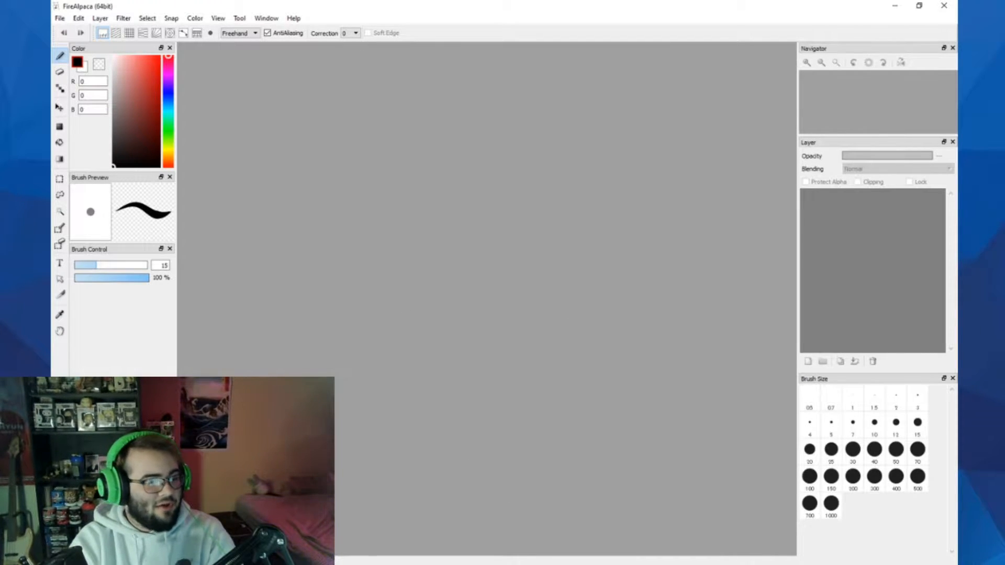
- Create a new 1920 × 1080 pixel image at 350 dpi with a transparent background
click(58, 19)
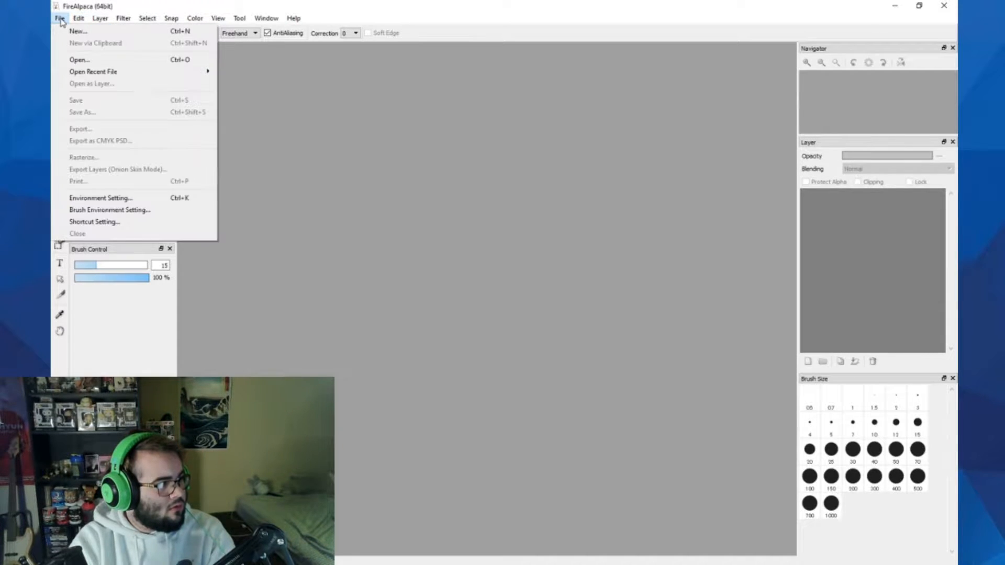
click(61, 30)
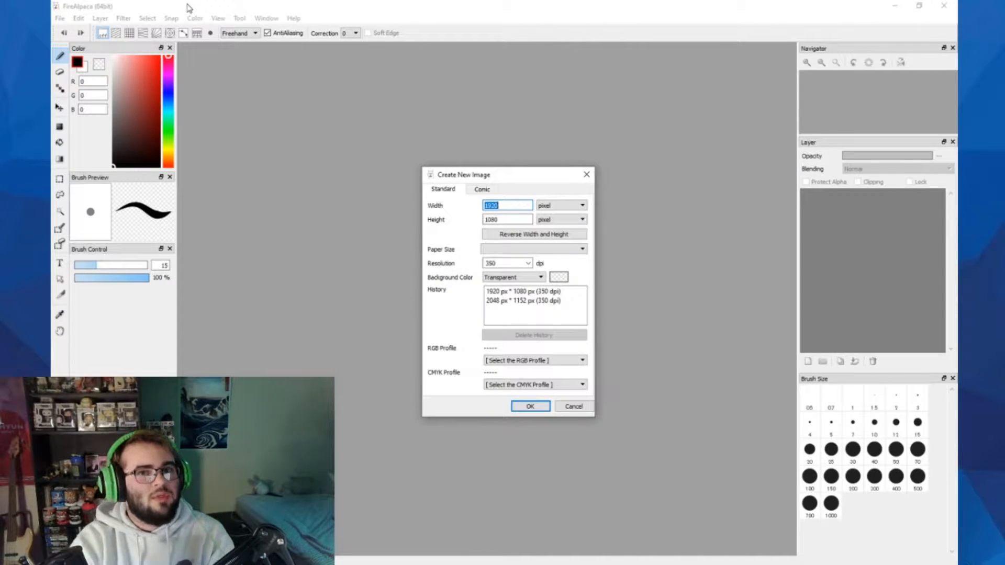
click(520, 220)
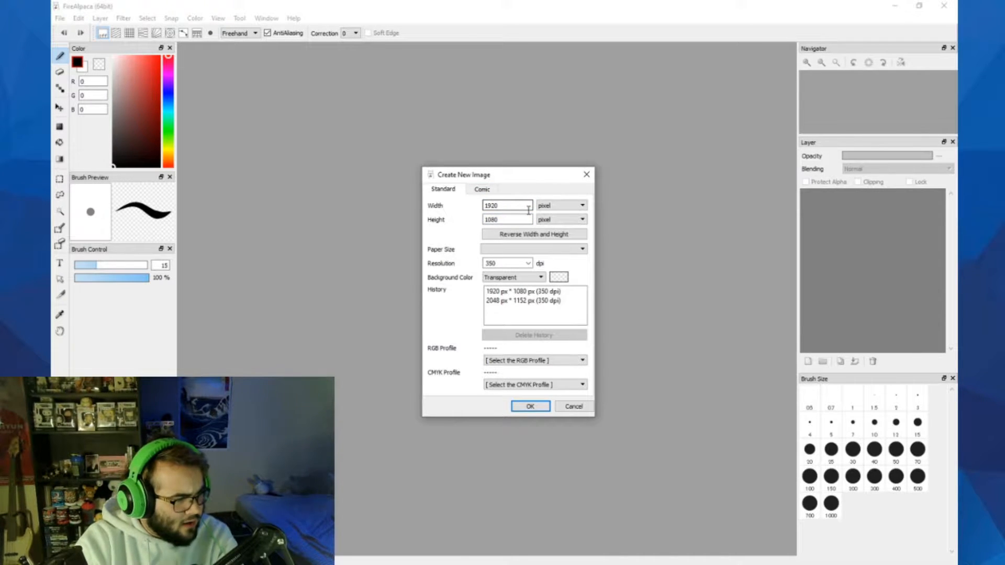
click(511, 219)
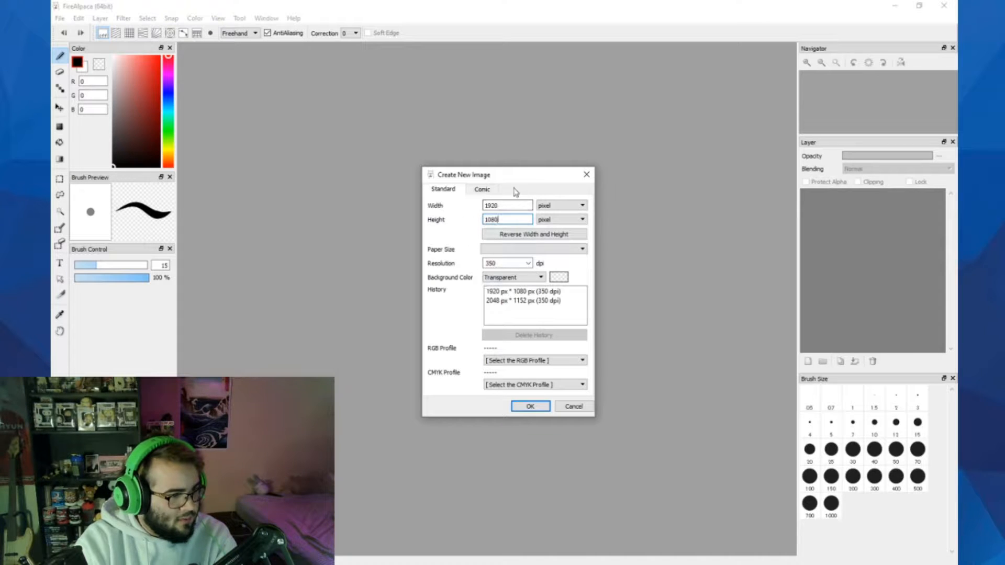
click(528, 263)
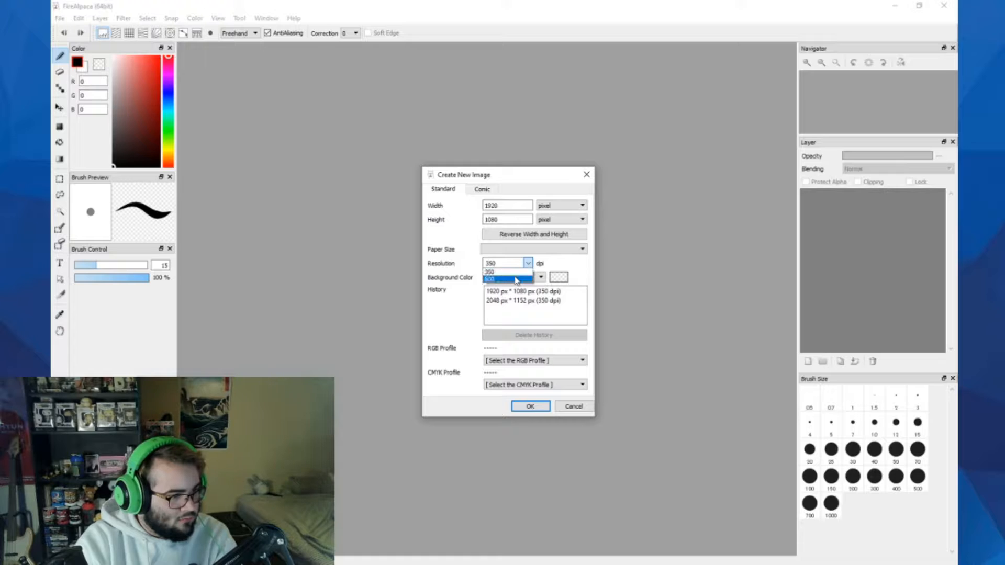
click(519, 272)
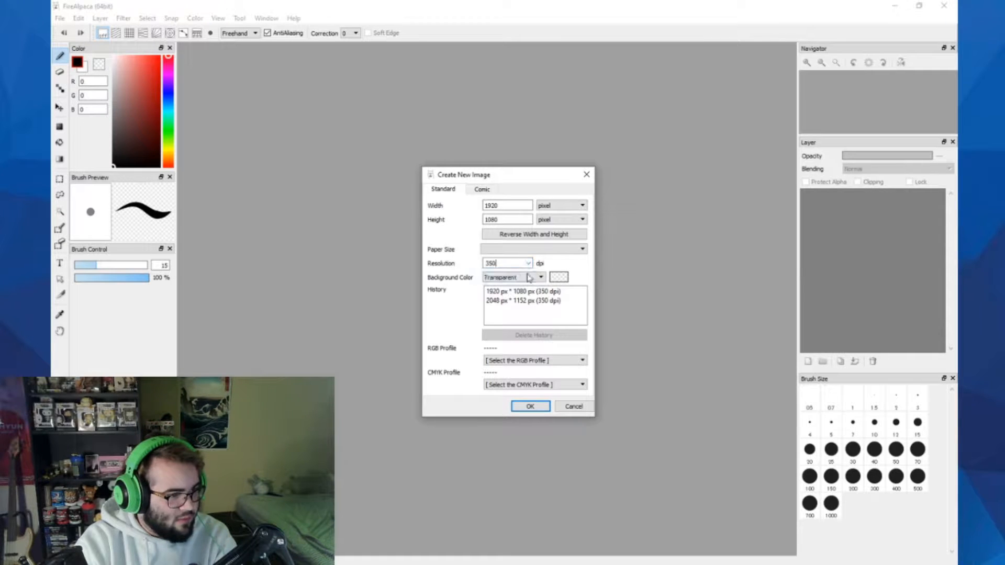
click(530, 407)
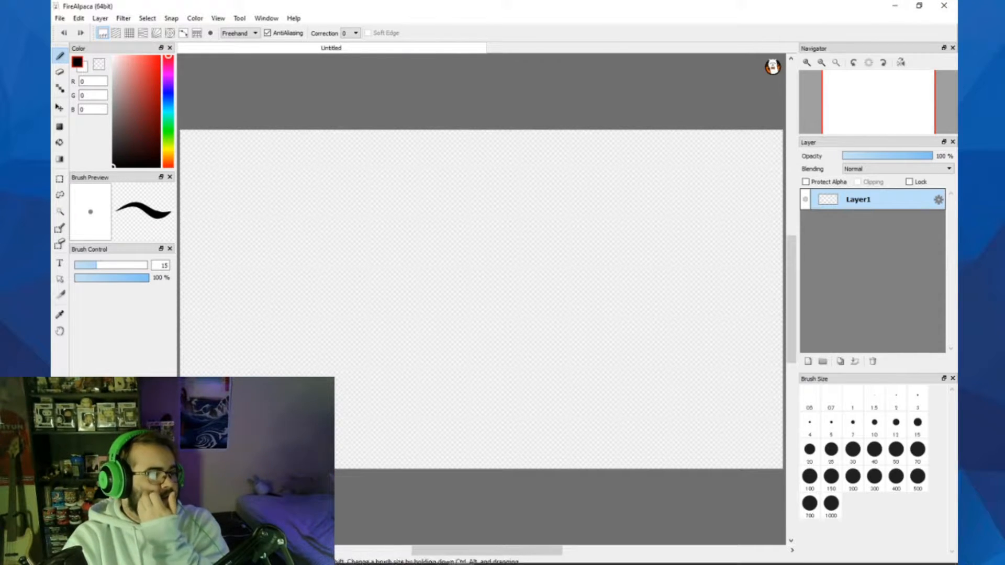
- Switch to Chrome in a maximized window, go to google.ca and open Google Images
click(62, 556)
scroll(158, 318, down, 2)
scroll(156, 314, down, 1)
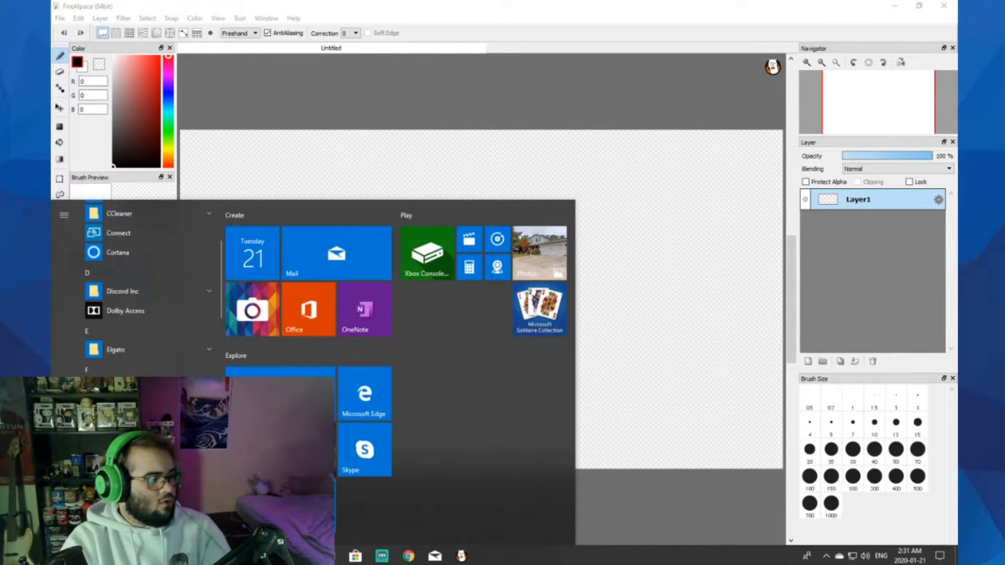
click(408, 556)
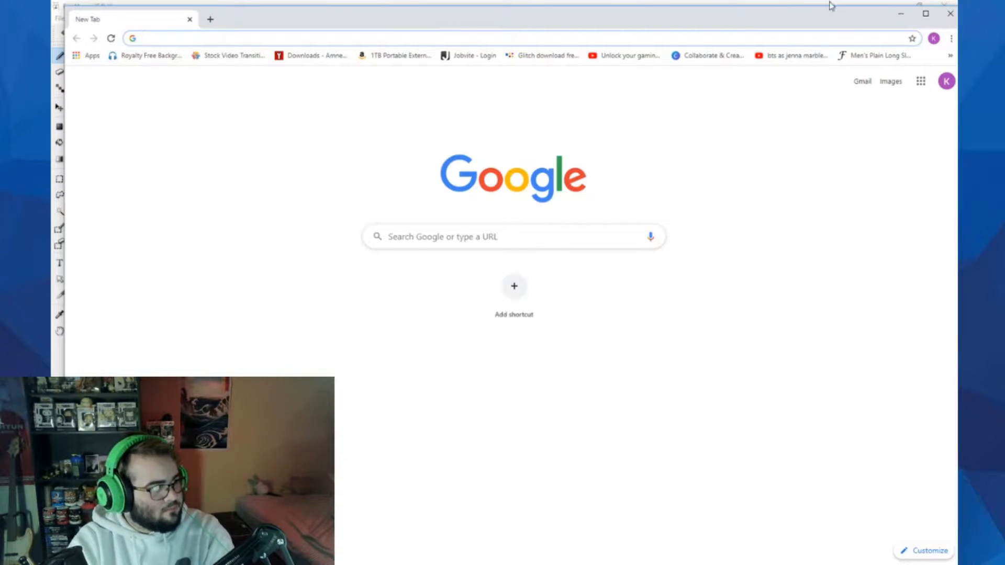
double_click(612, 25)
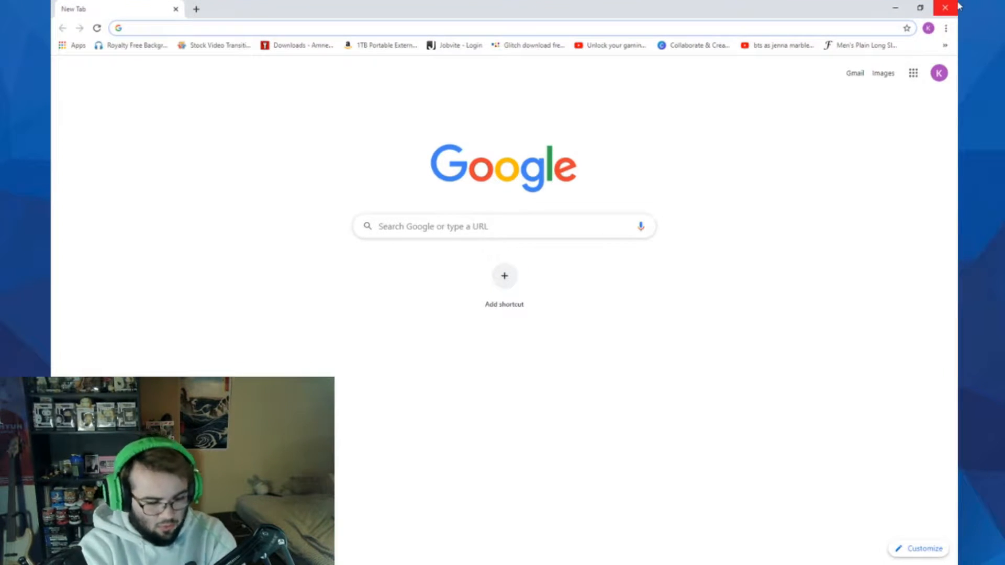
text(google.ca)
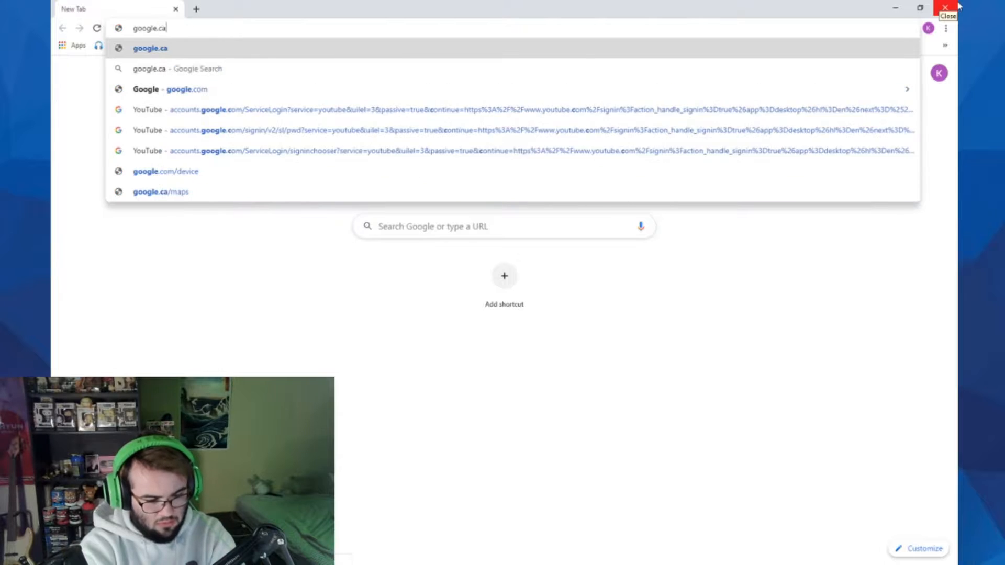
key(Return)
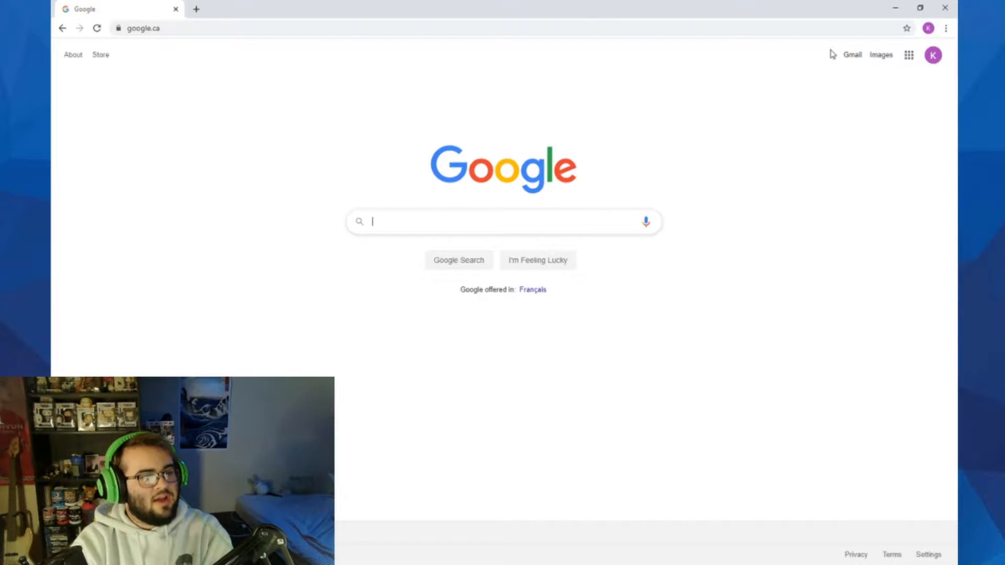
click(881, 55)
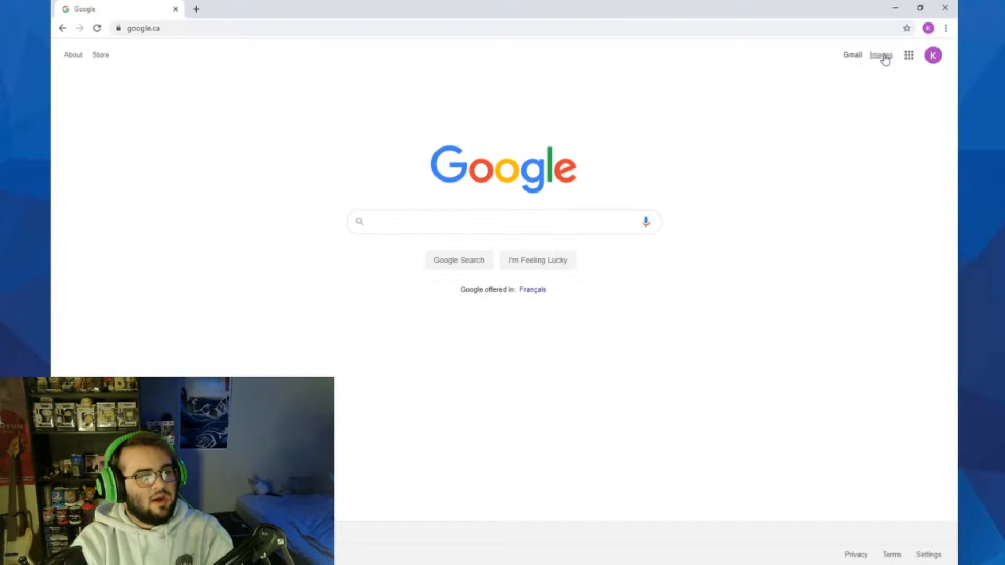
- Search Google Images for "the walking dead season one telltale"
click(423, 217)
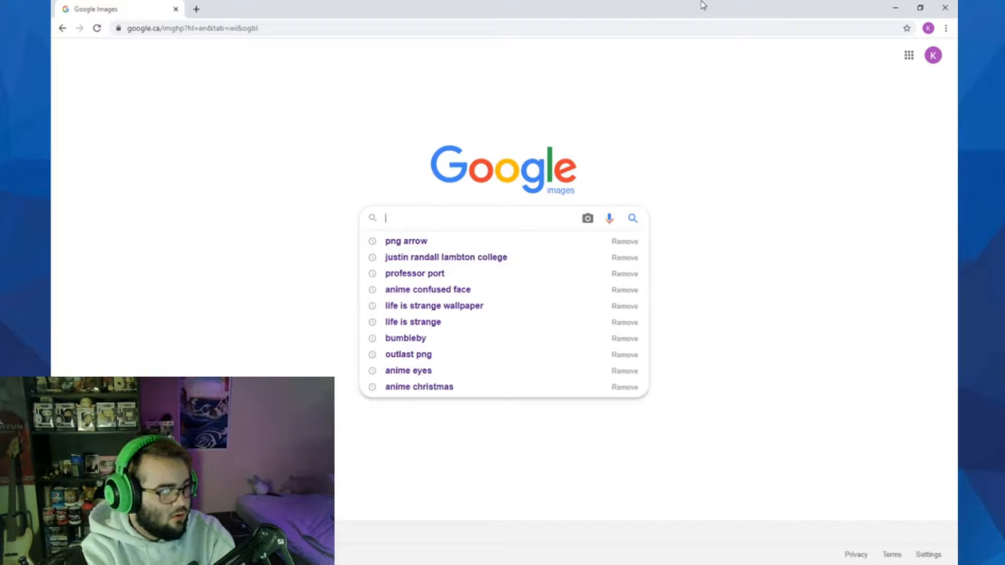
click(423, 102)
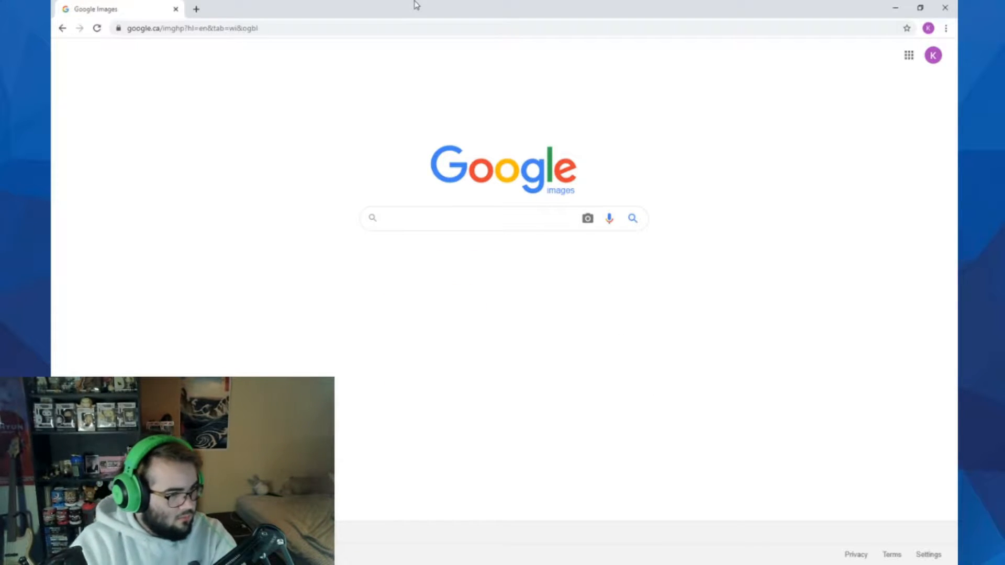
click(401, 211)
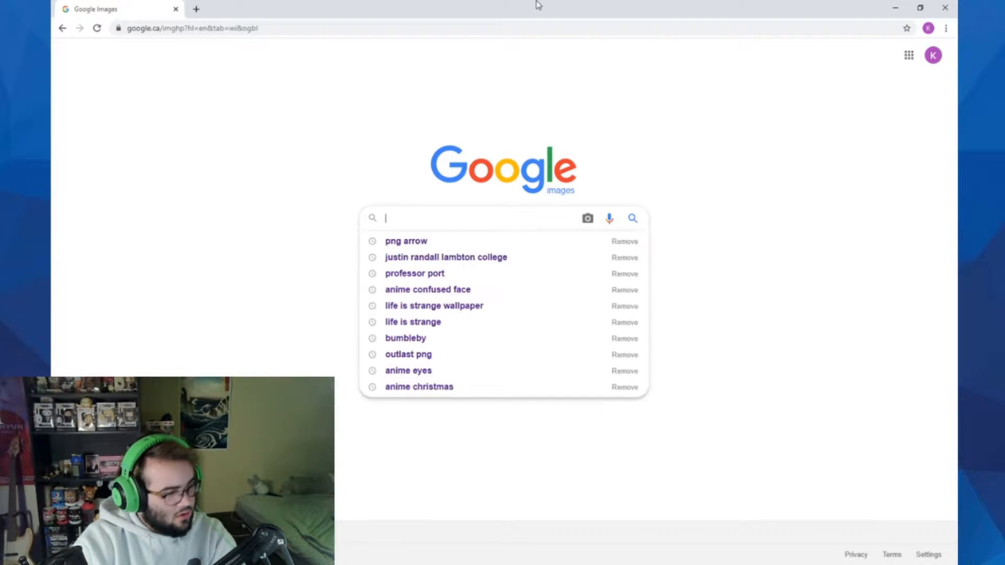
text(the walki)
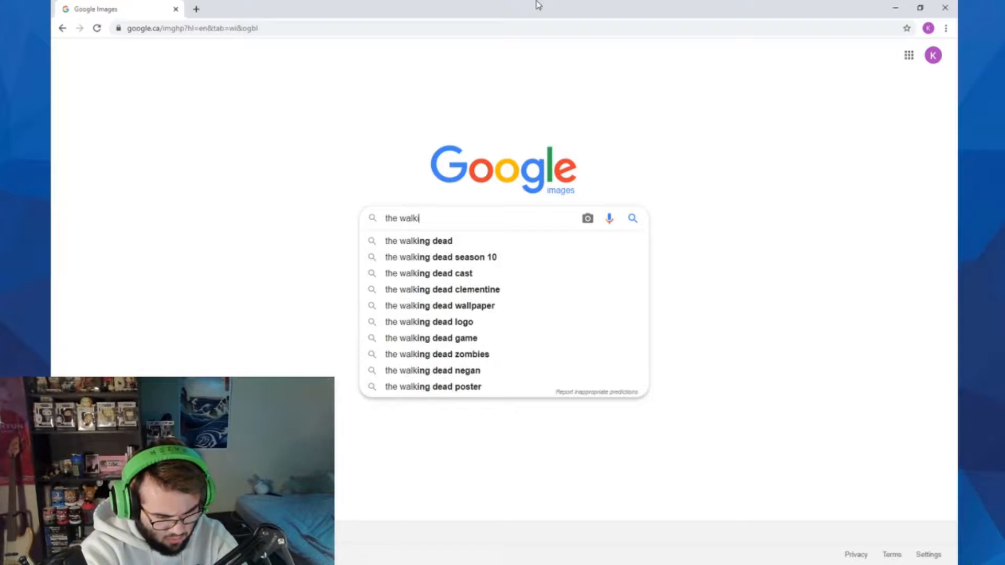
text(ng dead )
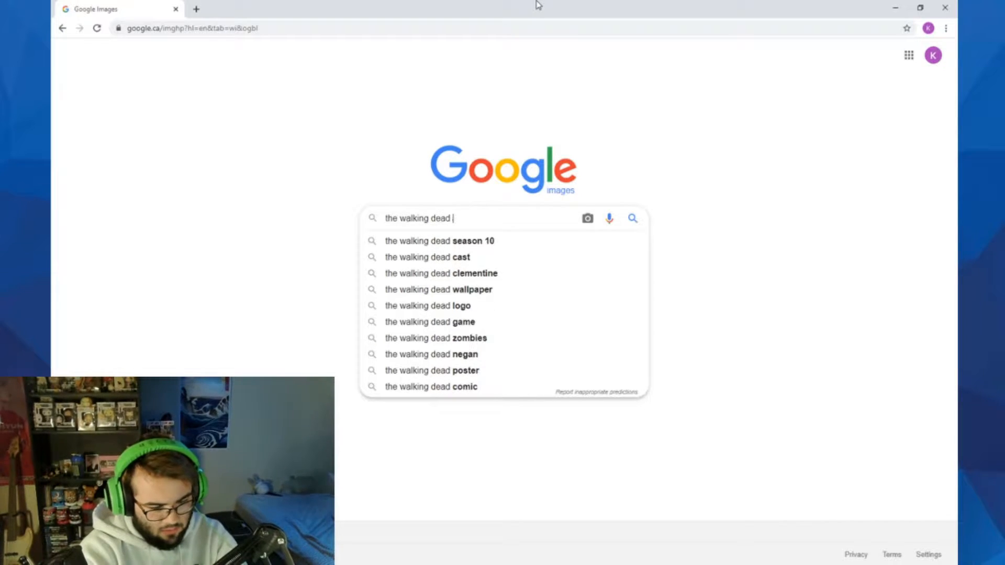
text(seaso)
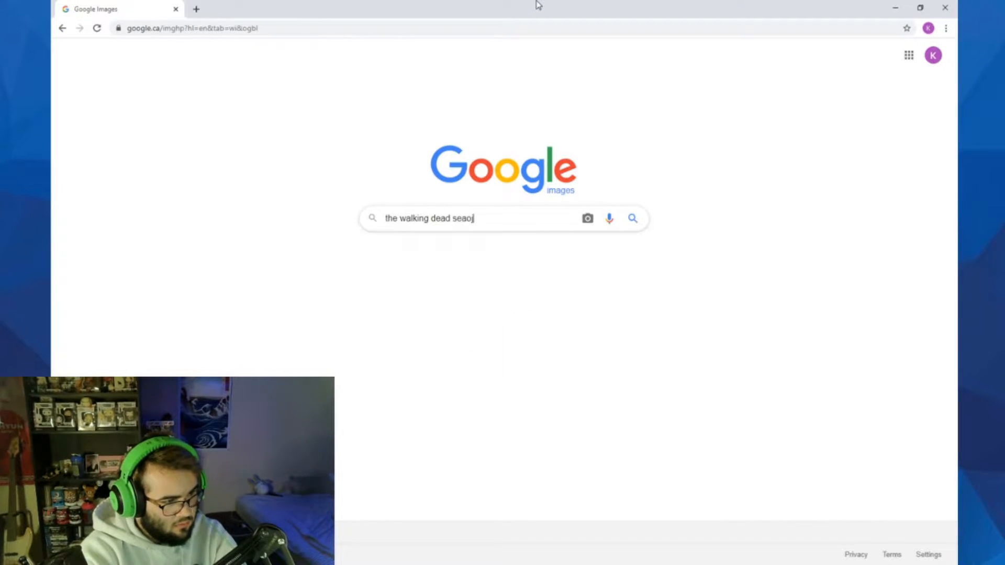
text(n one telltale)
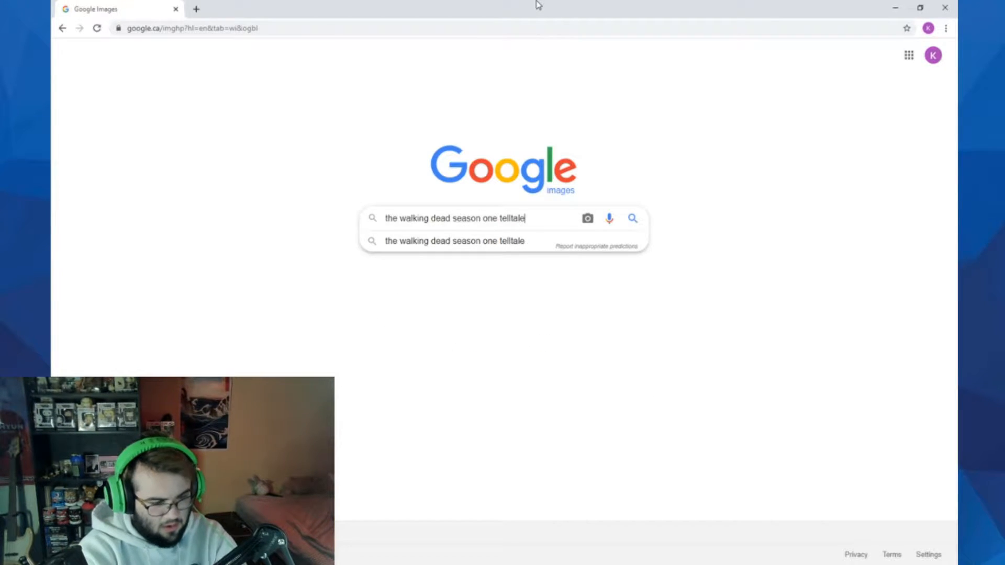
key(Return)
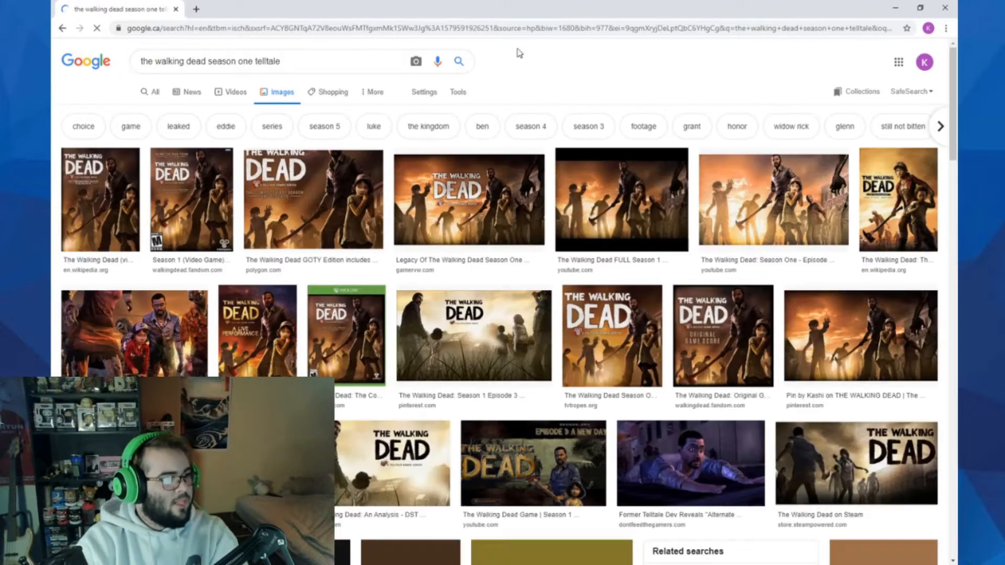
- Save the "Legacy Of The Walking Dead Season One" picture as PNG The_Walking_Dead_Season1_Spotlight in Pictures > Thumbnail Images, and close its preview
click(485, 196)
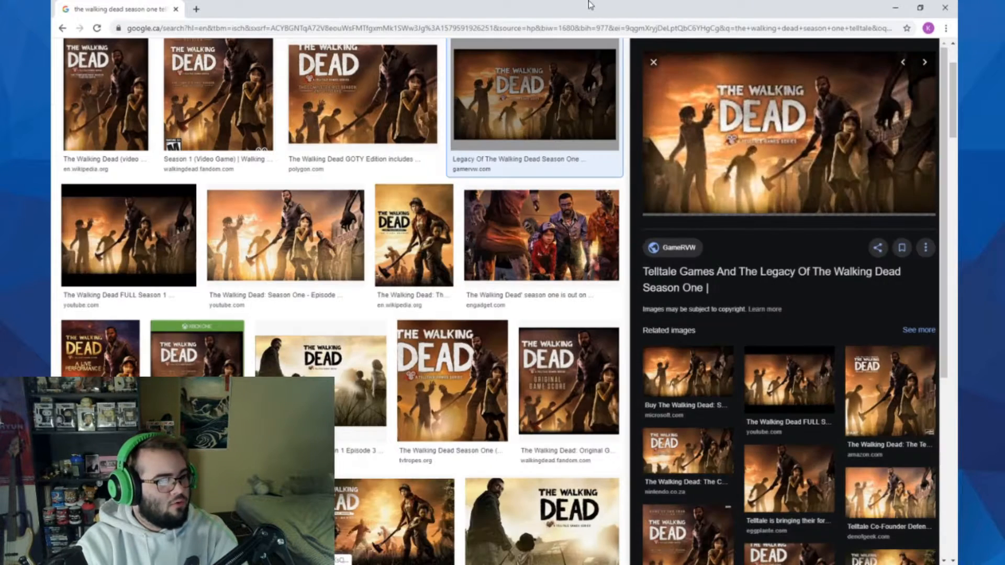
right_click(783, 144)
click(827, 230)
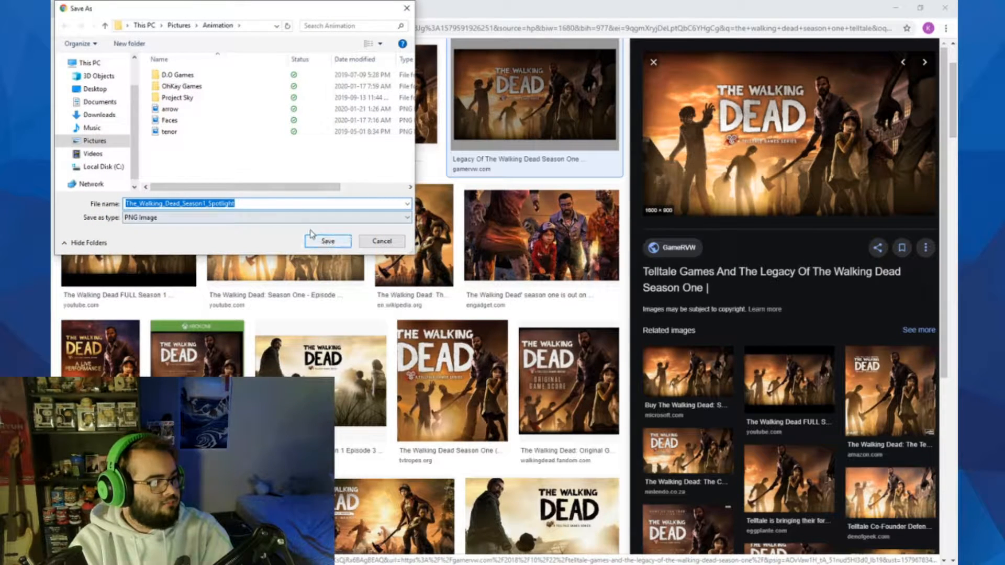
click(94, 141)
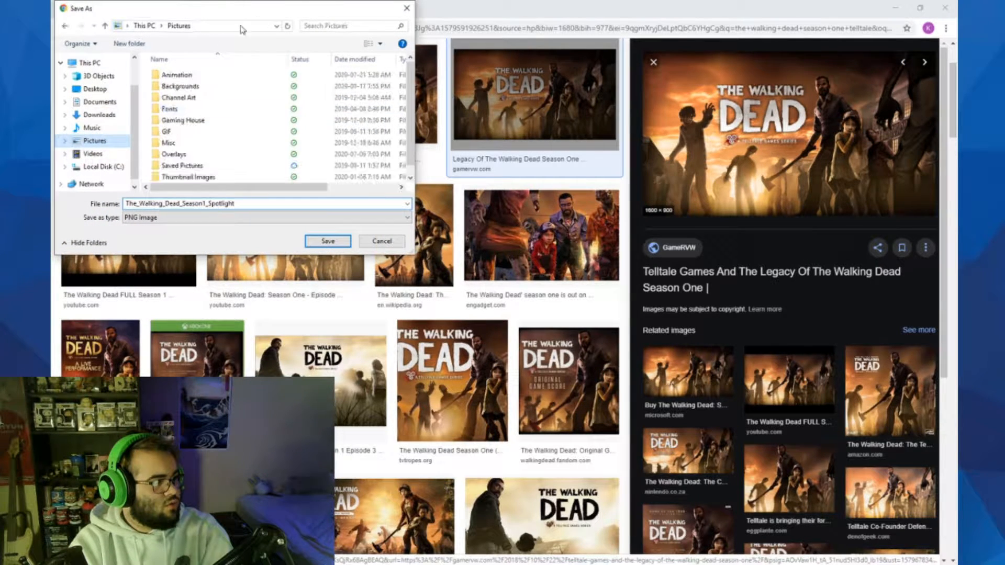
double_click(188, 179)
scroll(286, 90, down, 1)
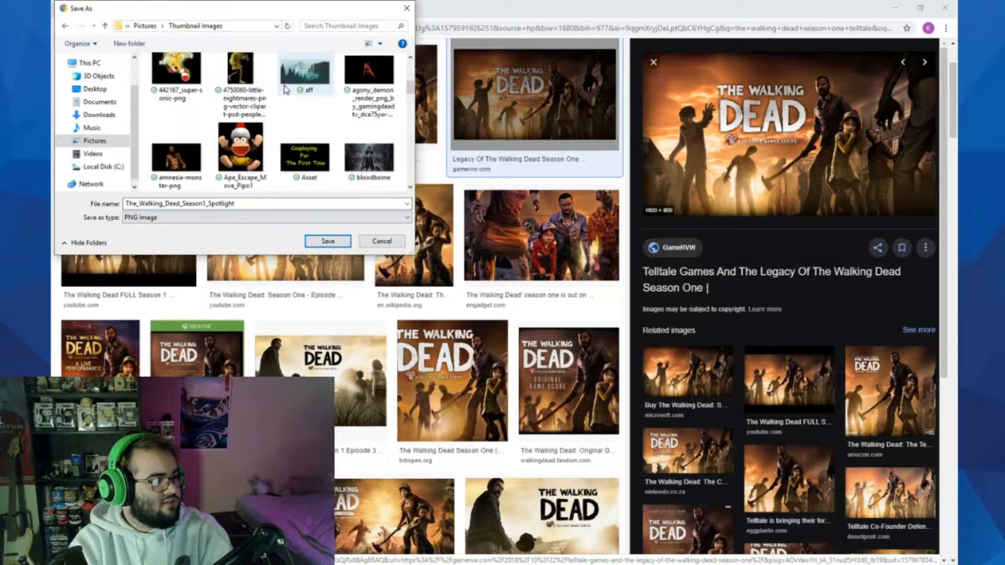
scroll(286, 90, up, 1)
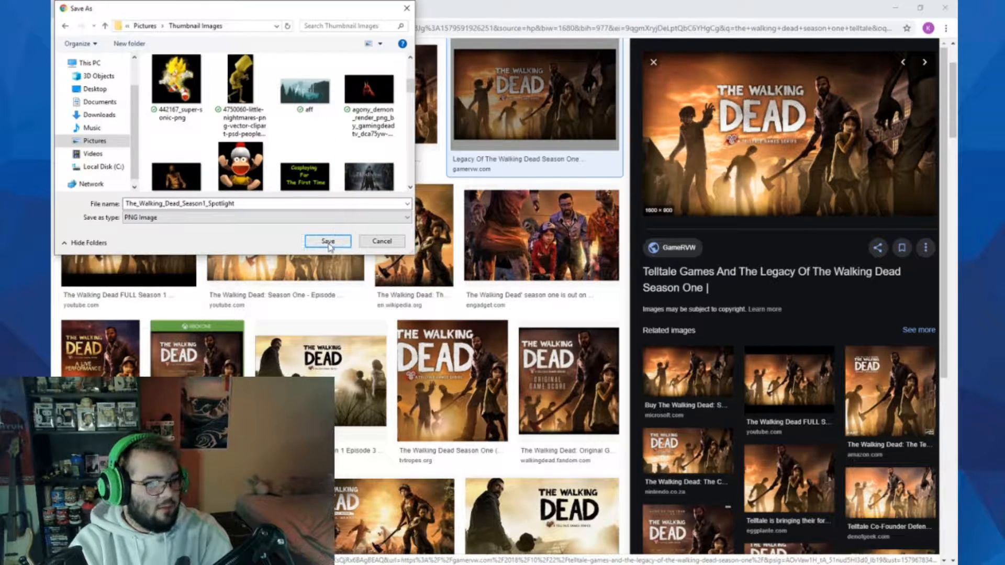
click(329, 242)
click(653, 62)
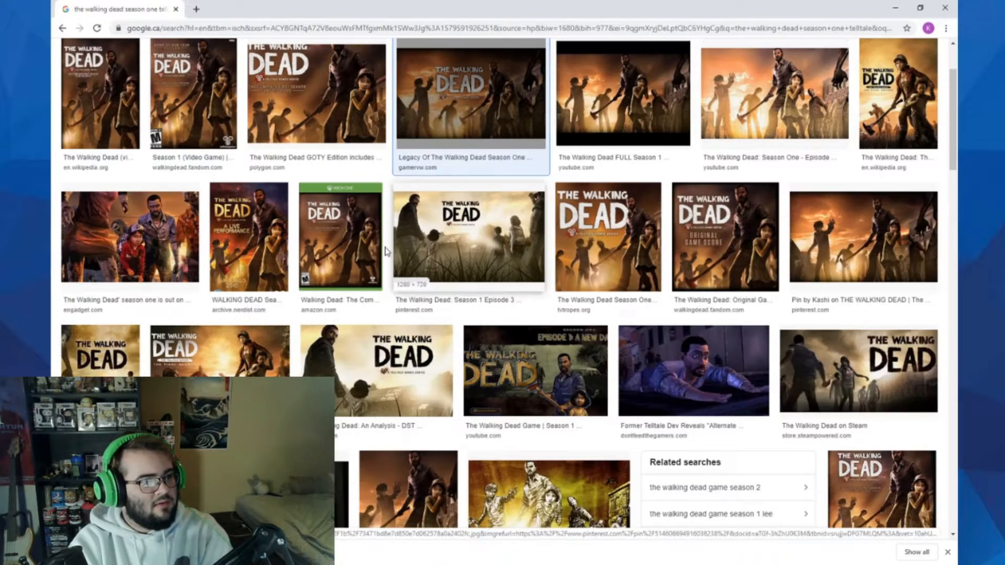
scroll(335, 209, up, 3)
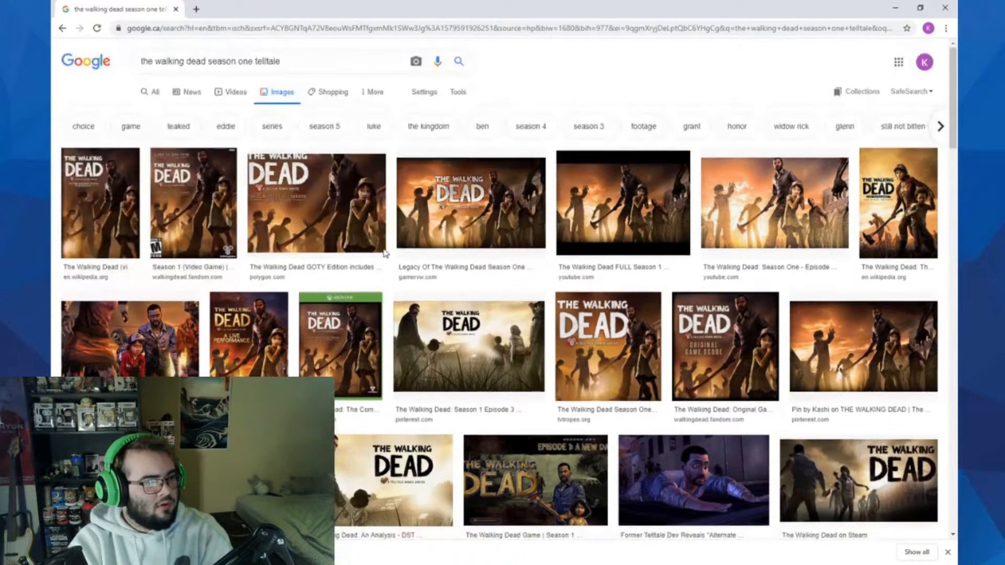
- Return to FireAlpaca and add The_Walking_Dead_Season1_Spotlight from Pictures > Thumbnail Images to the canvas as a new layer
click(895, 8)
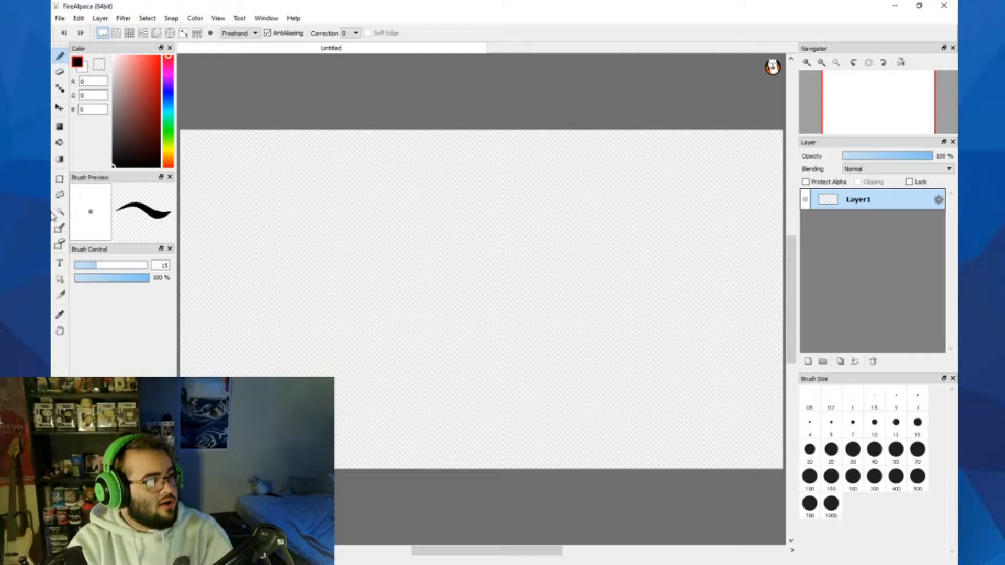
mouse_move(416, 564)
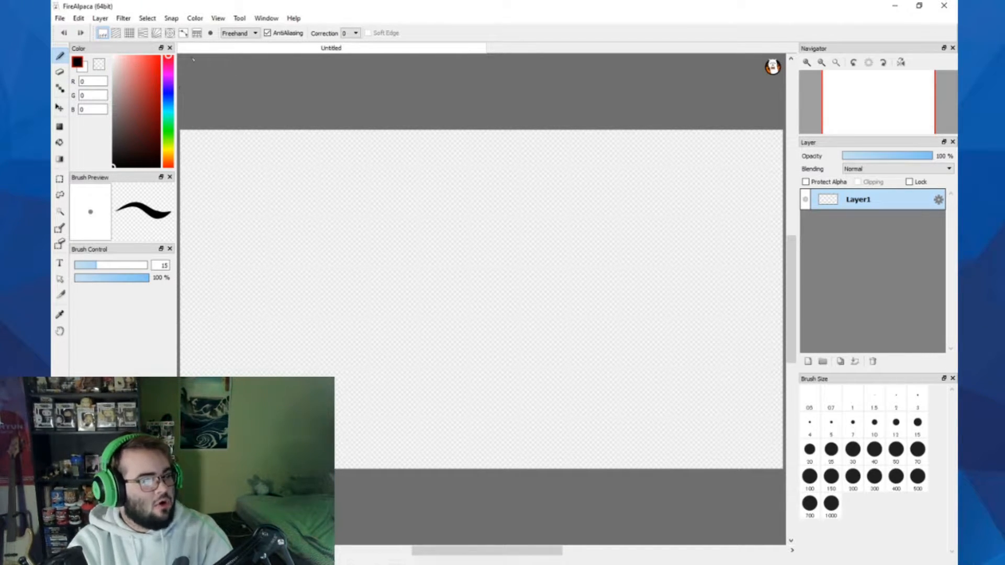
click(61, 19)
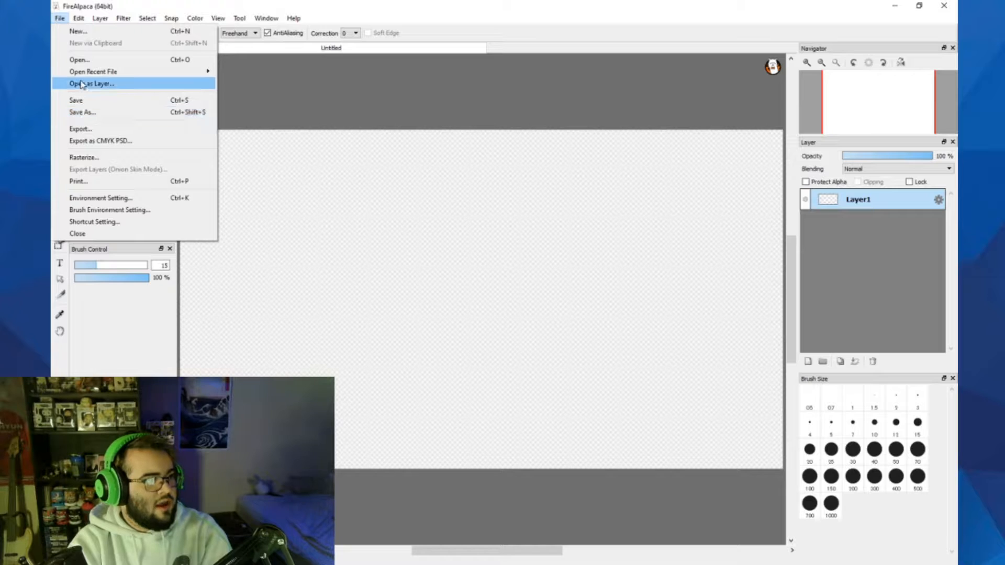
click(92, 83)
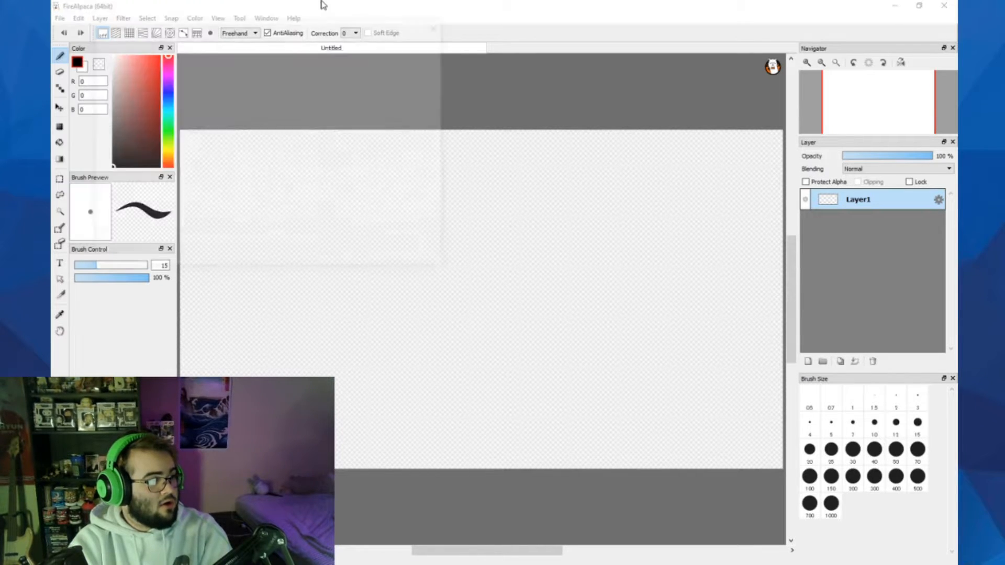
click(128, 195)
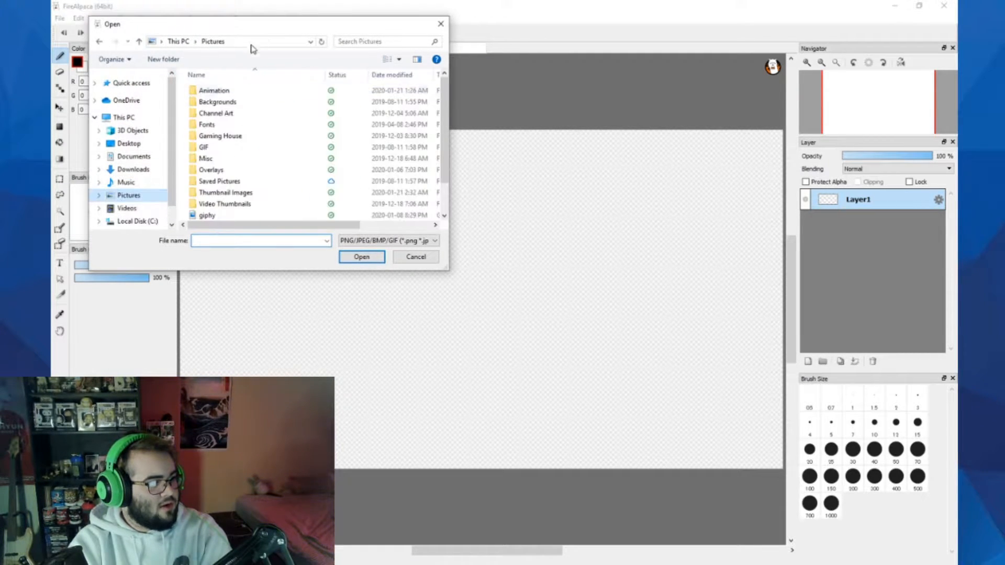
double_click(225, 193)
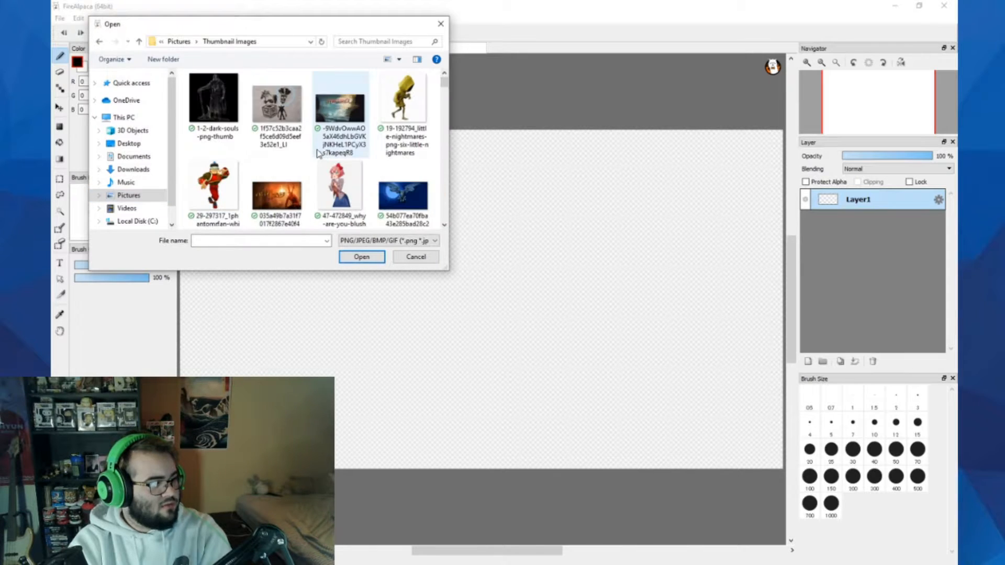
scroll(347, 154, down, 6)
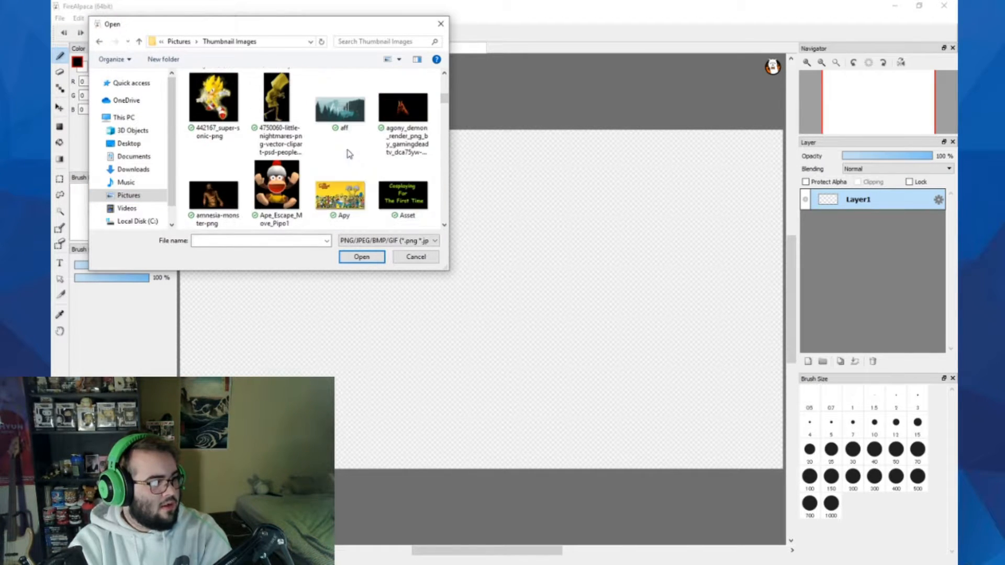
scroll(349, 154, down, 5)
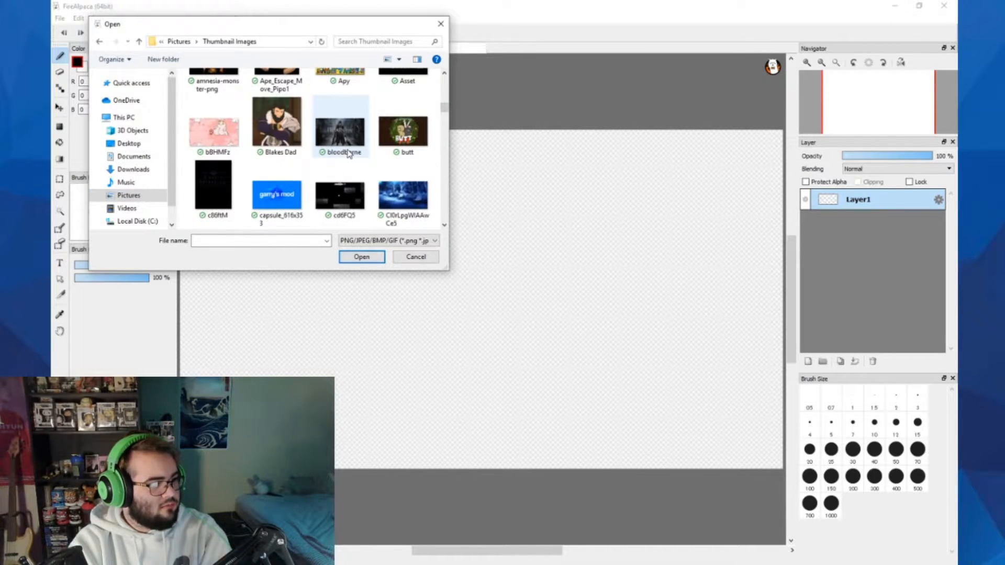
scroll(349, 153, down, 5)
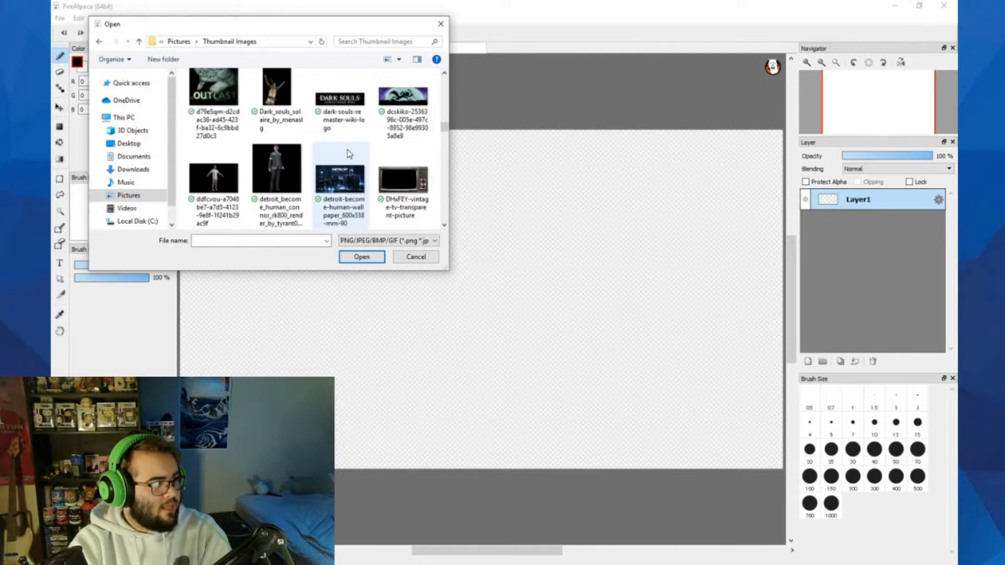
scroll(349, 153, down, 6)
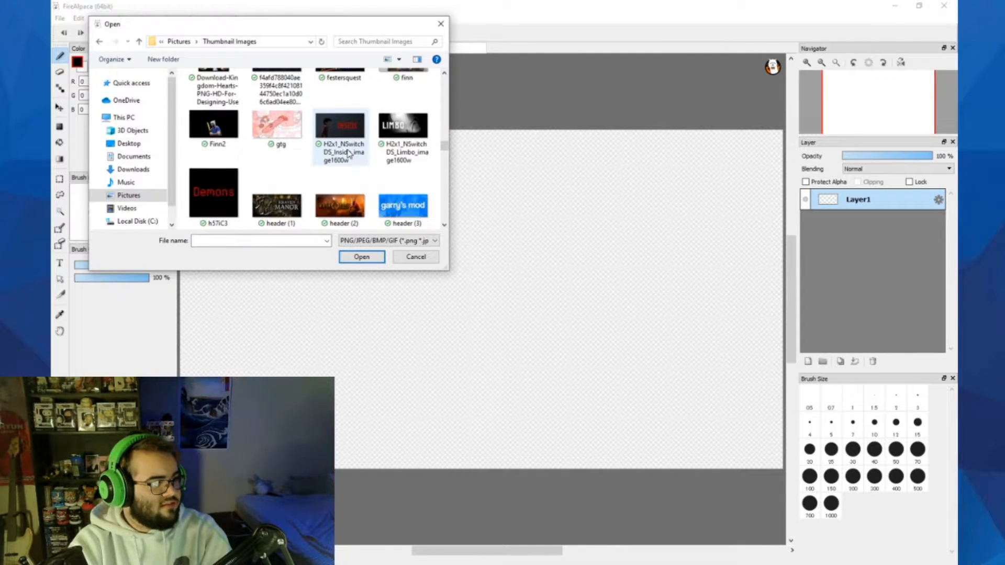
scroll(349, 153, down, 5)
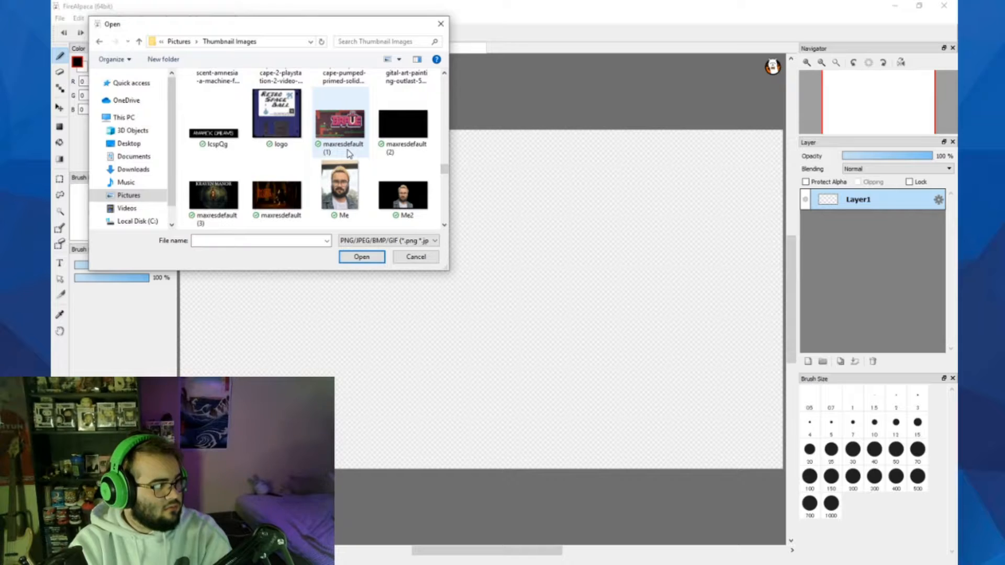
scroll(349, 153, down, 6)
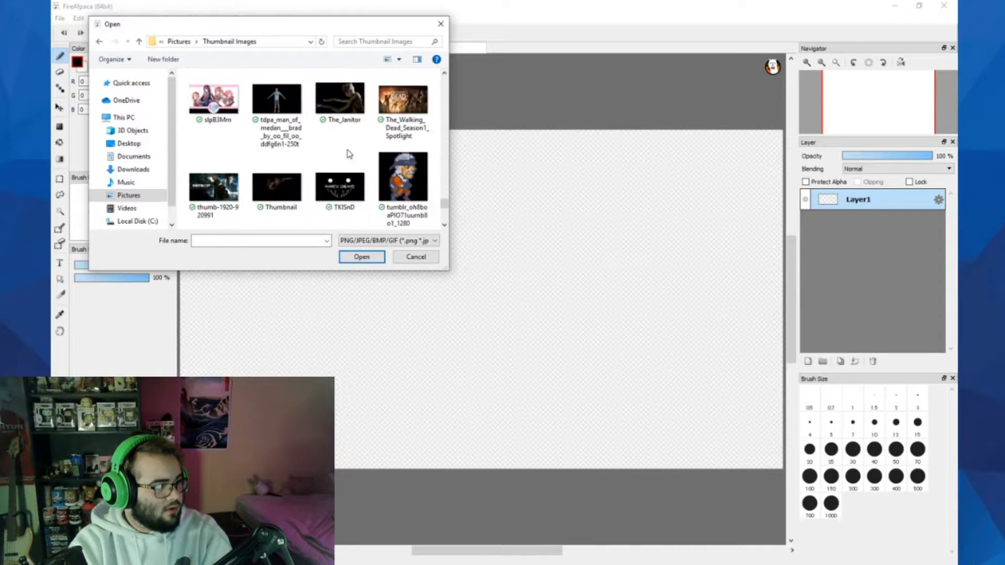
click(403, 99)
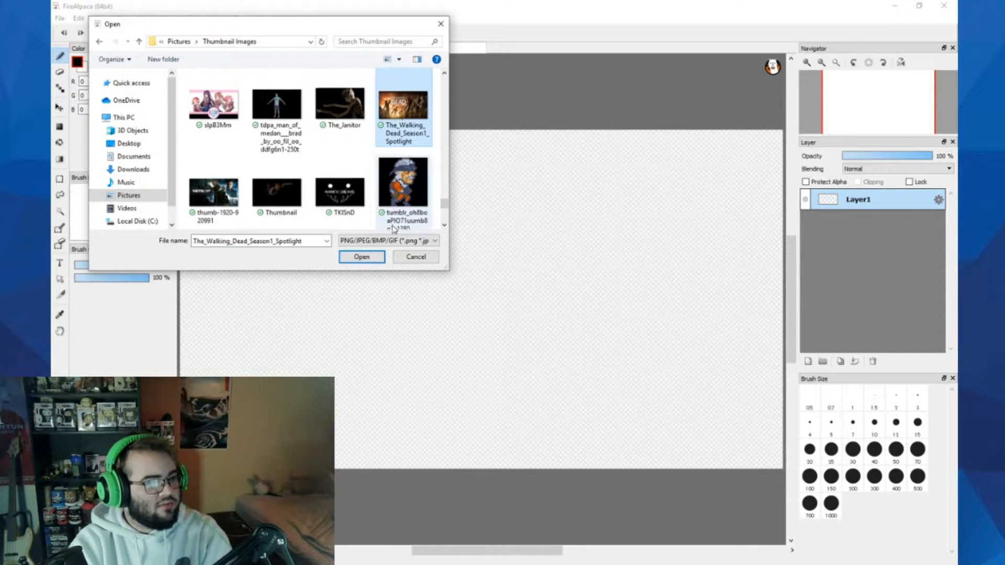
click(361, 256)
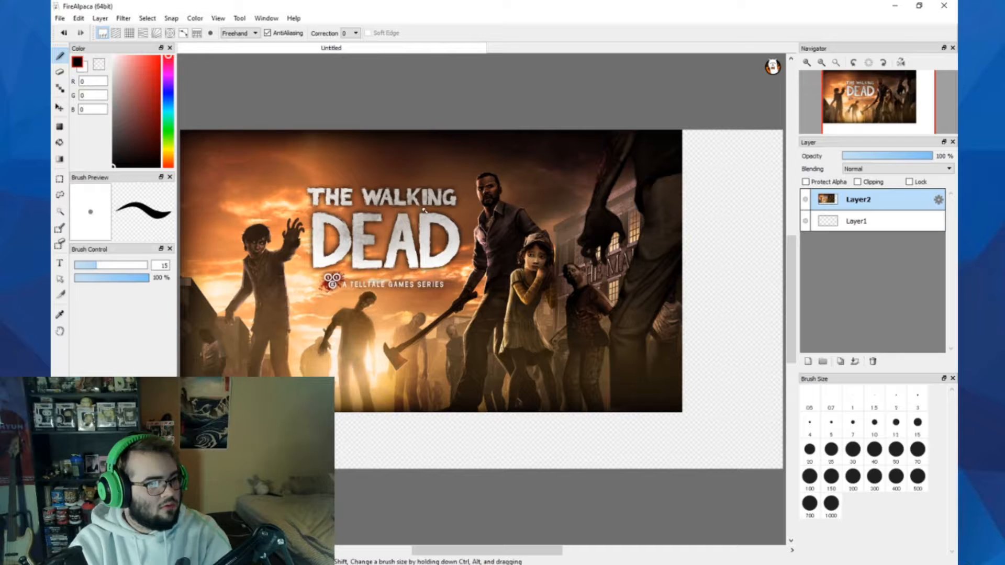
- Transform the Walking Dead picture layer so it fills the whole canvas, apply it and switch to the Move tool
click(146, 17)
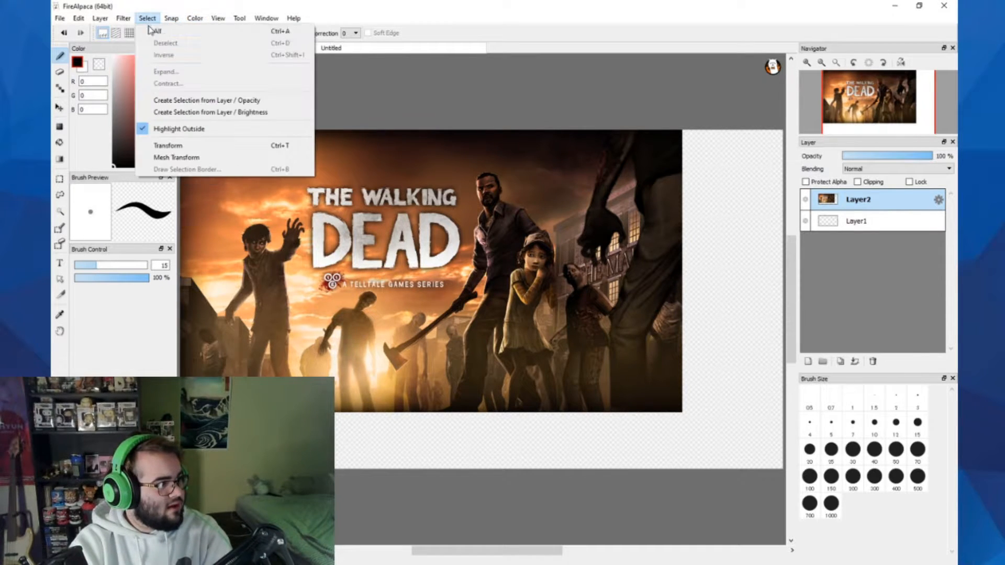
click(167, 145)
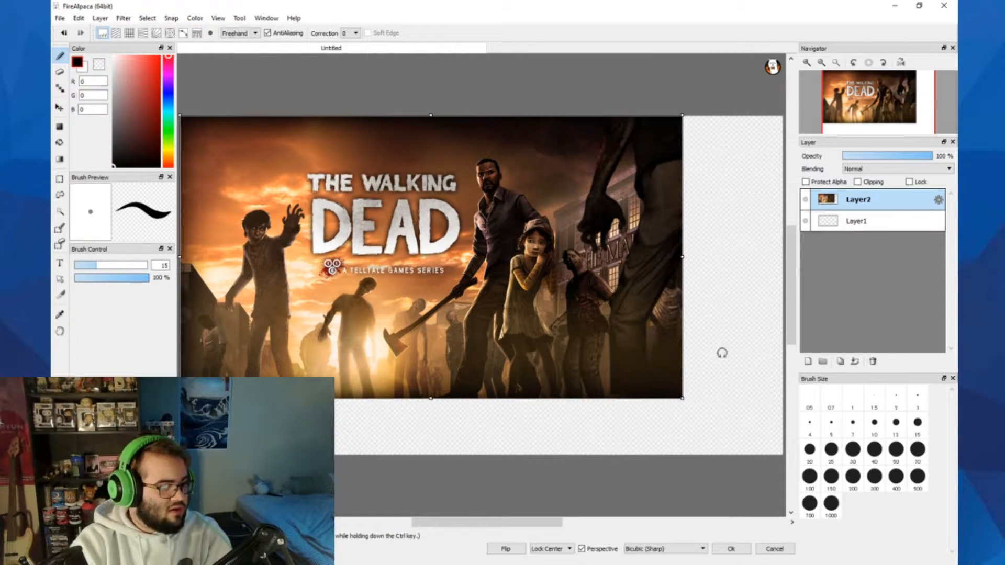
drag(682, 399, 739, 430)
drag(590, 333, 641, 362)
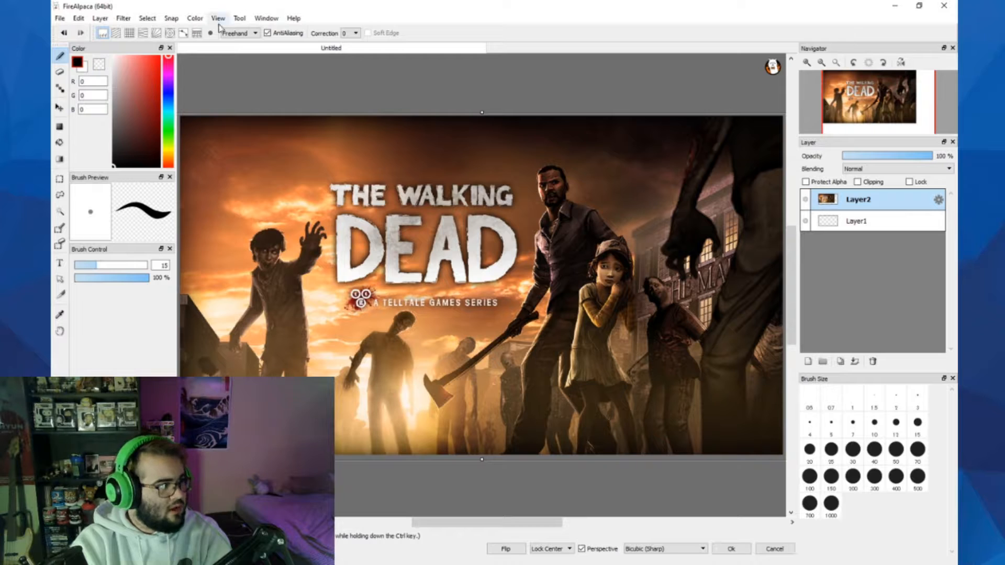
click(147, 18)
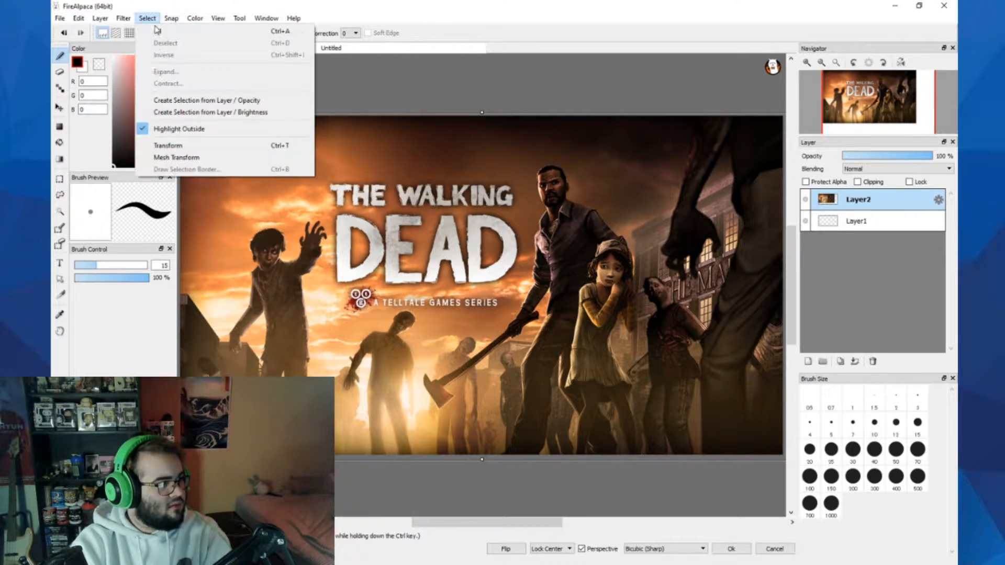
click(171, 145)
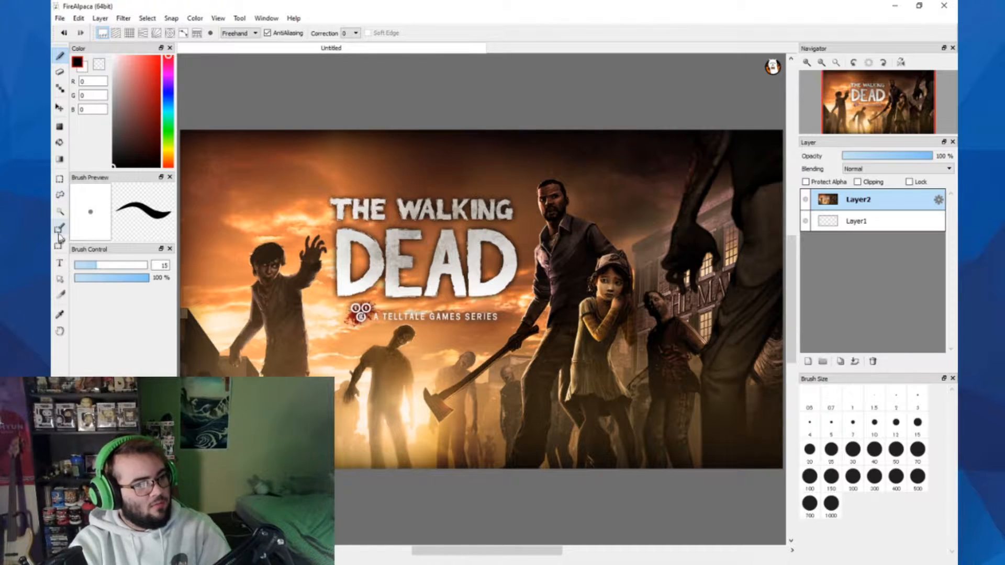
click(59, 107)
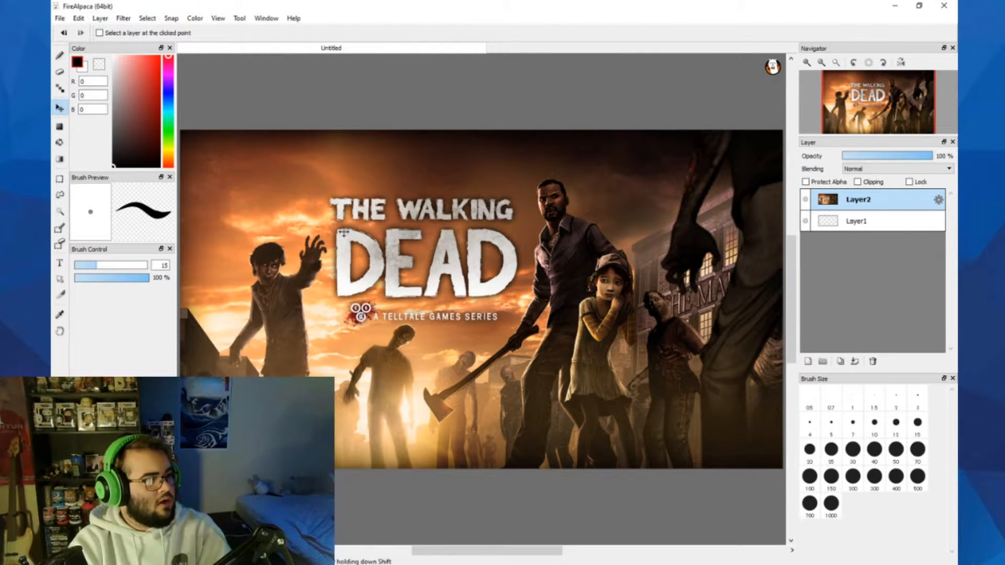
- Try to add the 29-297317_1phantomrfan image from Thumbnail Images as a new layer
click(57, 21)
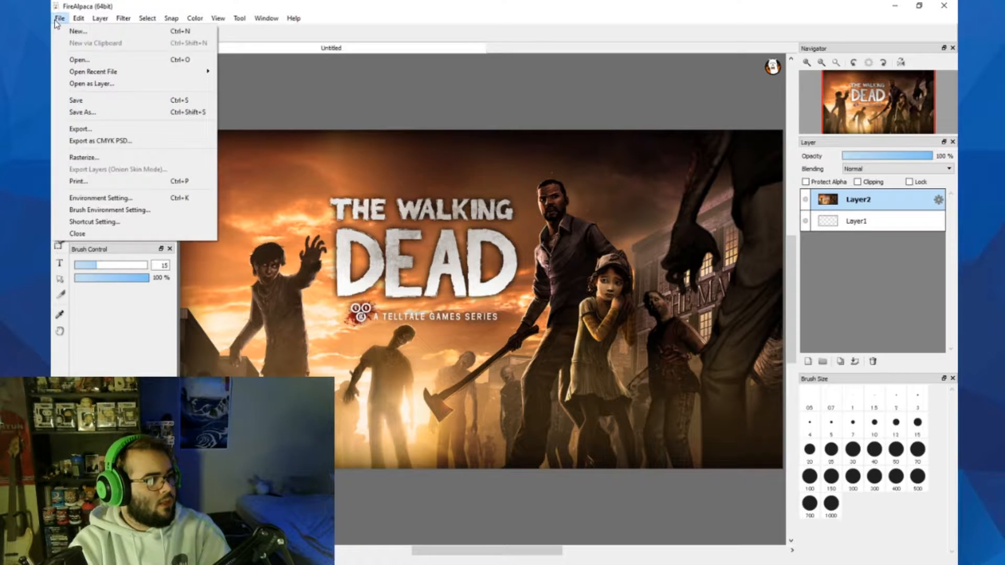
click(90, 84)
click(213, 189)
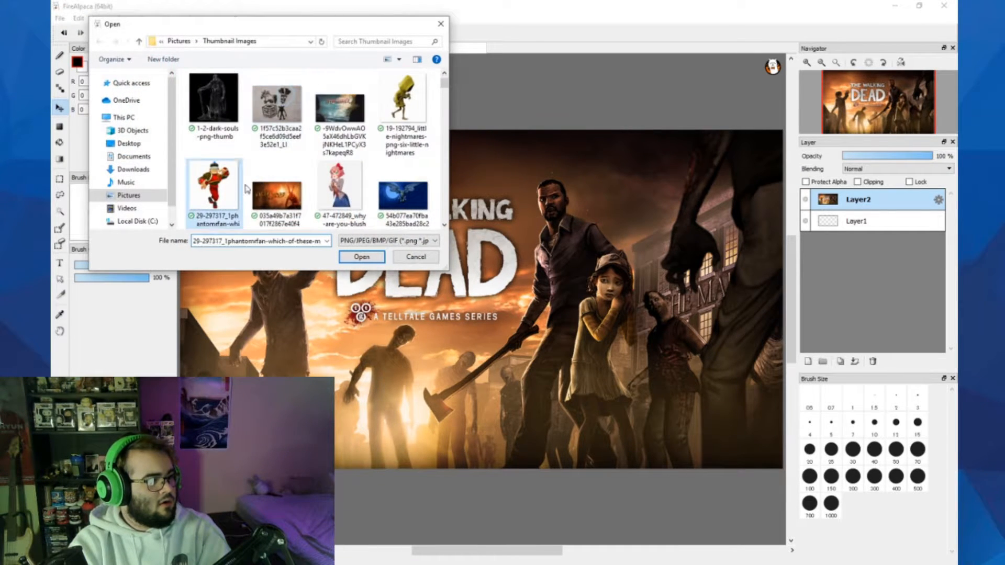
click(372, 260)
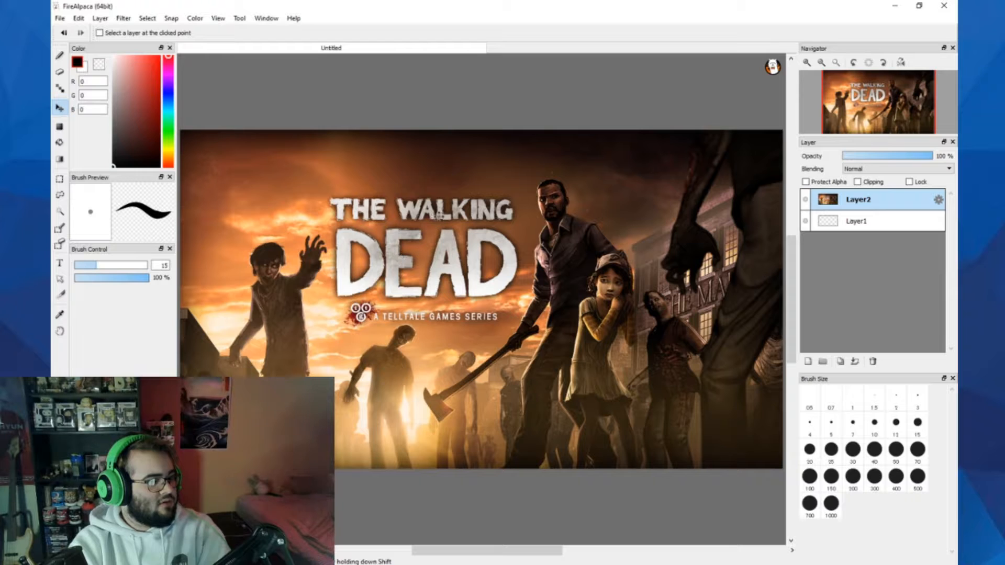
- Try to add the 19-192794_little-nightmares-png-six image from Thumbnail Images as a new layer
click(60, 18)
click(90, 84)
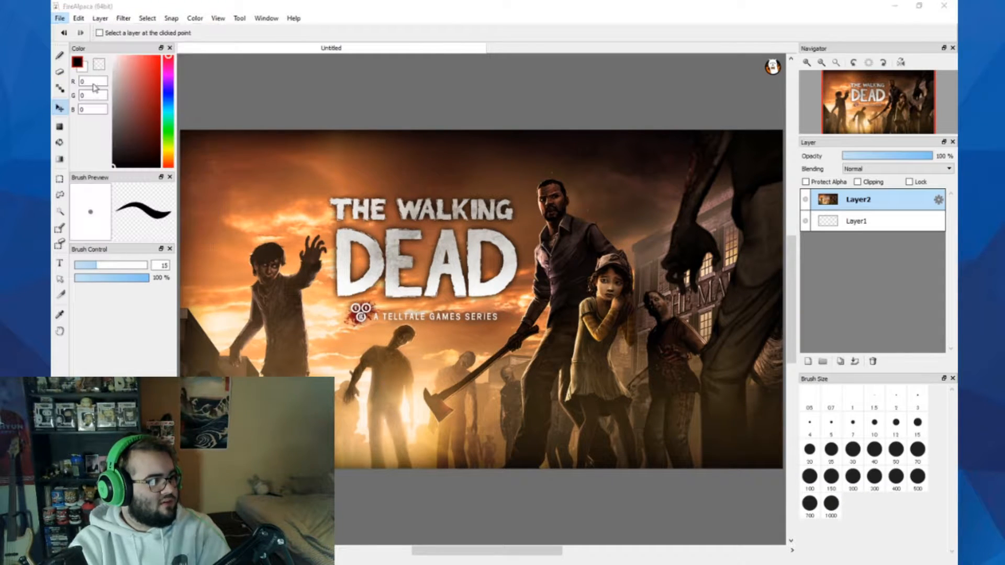
click(411, 112)
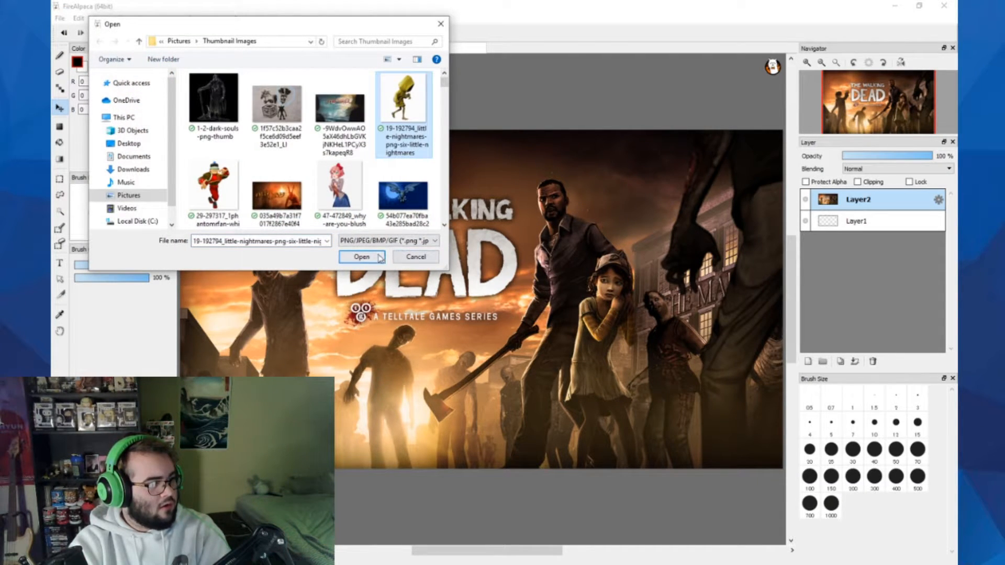
click(361, 256)
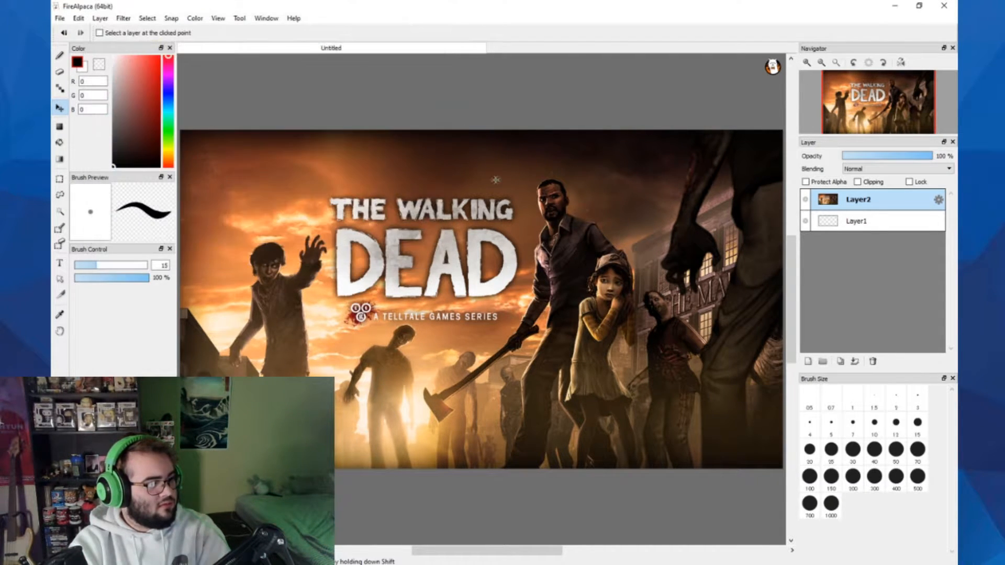
- Add the 4750060-little-nightmares-png-vector-clipart image as a new layer and move the yellow-hooded figure in front of the girl on the picture's right side
click(59, 18)
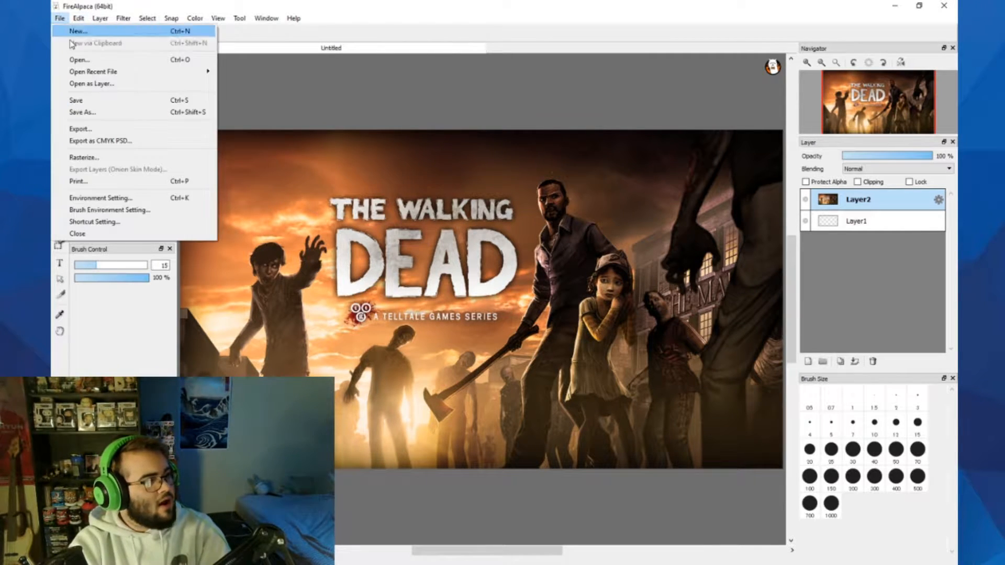
click(87, 83)
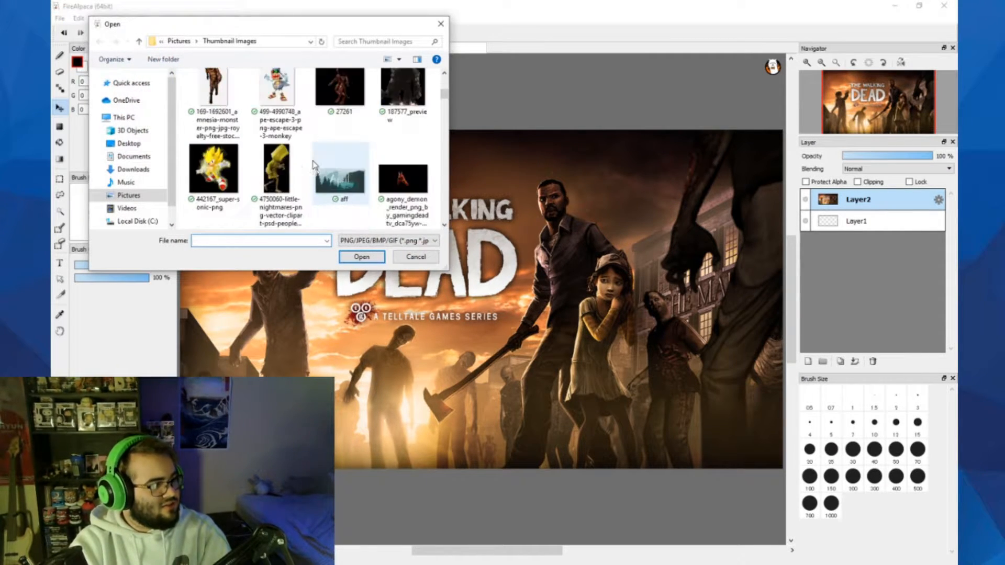
scroll(365, 215, down, 3)
scroll(365, 215, up, 1)
click(277, 115)
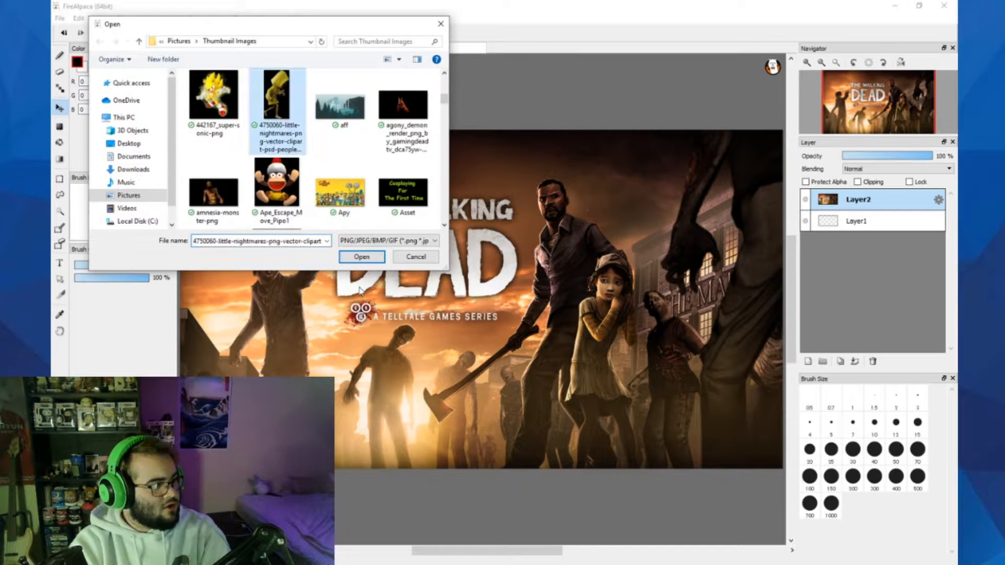
click(362, 257)
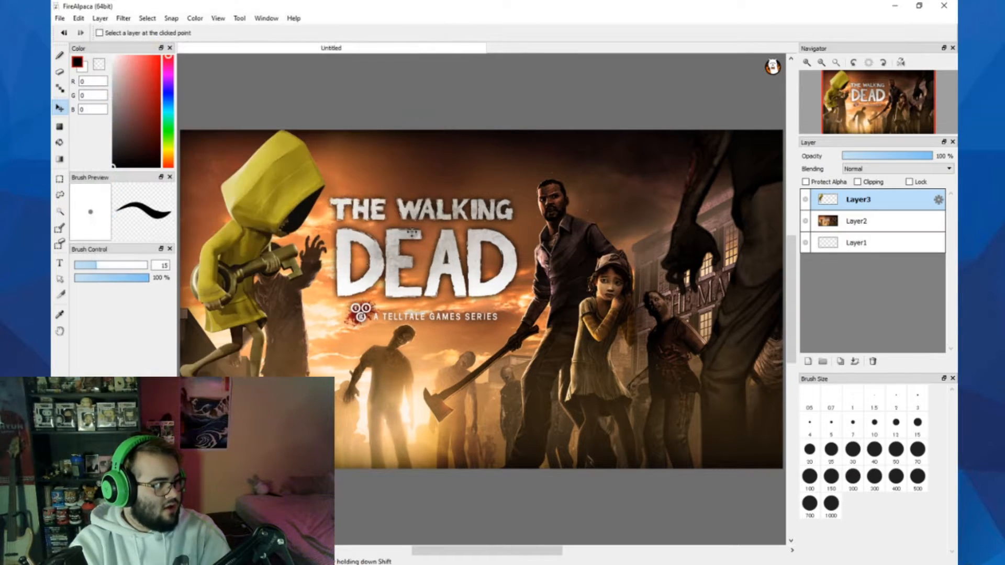
drag(299, 224, 660, 253)
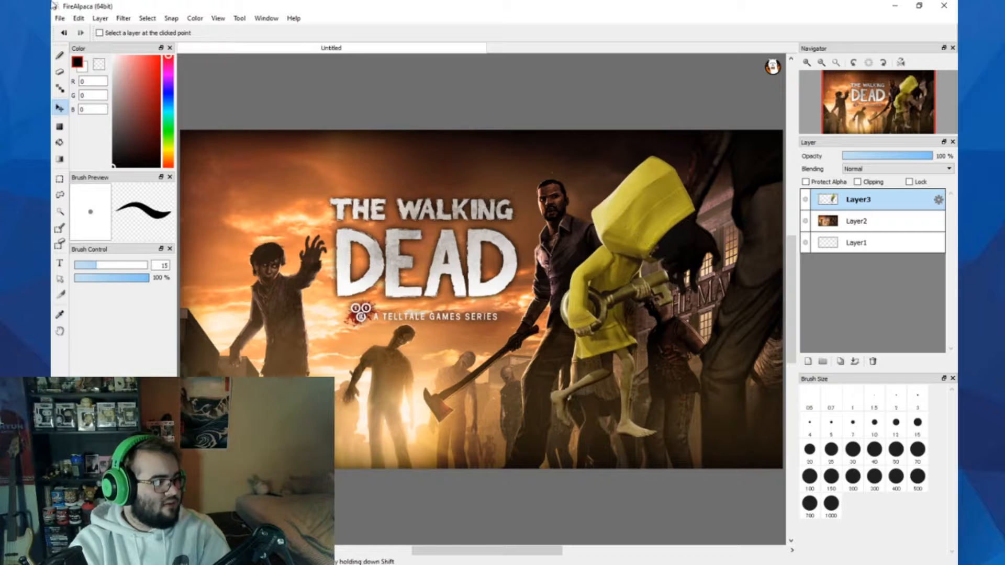
- Try to shrink, rotate and reposition the yellow-hooded figure with Transform, and return to the Move tool
click(149, 17)
click(162, 128)
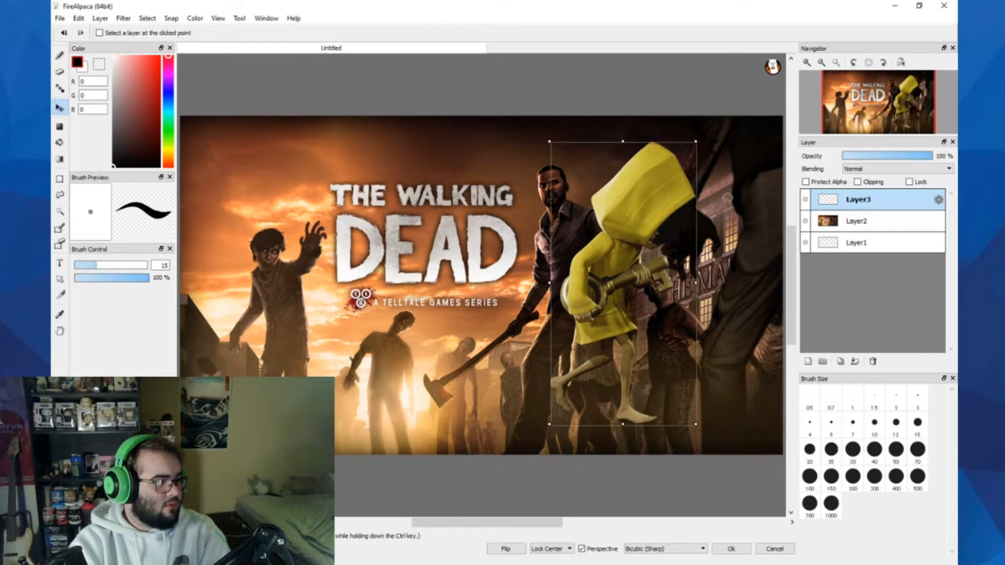
drag(698, 142, 613, 138)
drag(573, 173, 516, 232)
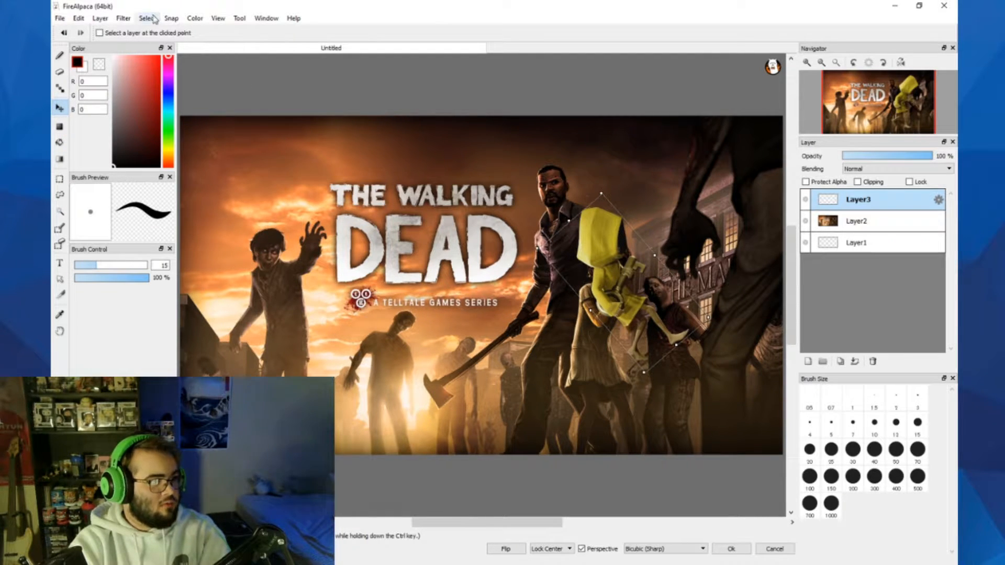
click(59, 142)
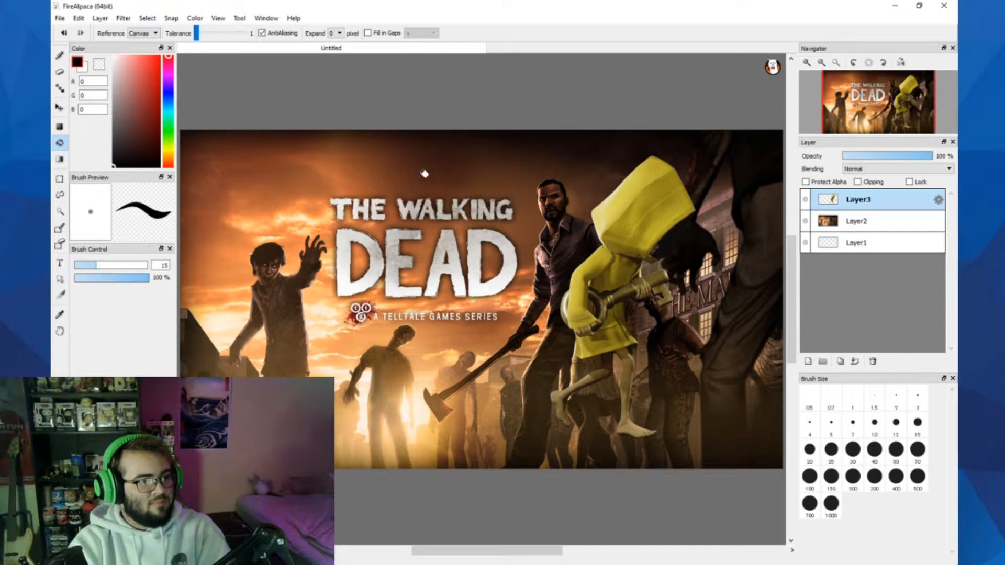
click(60, 107)
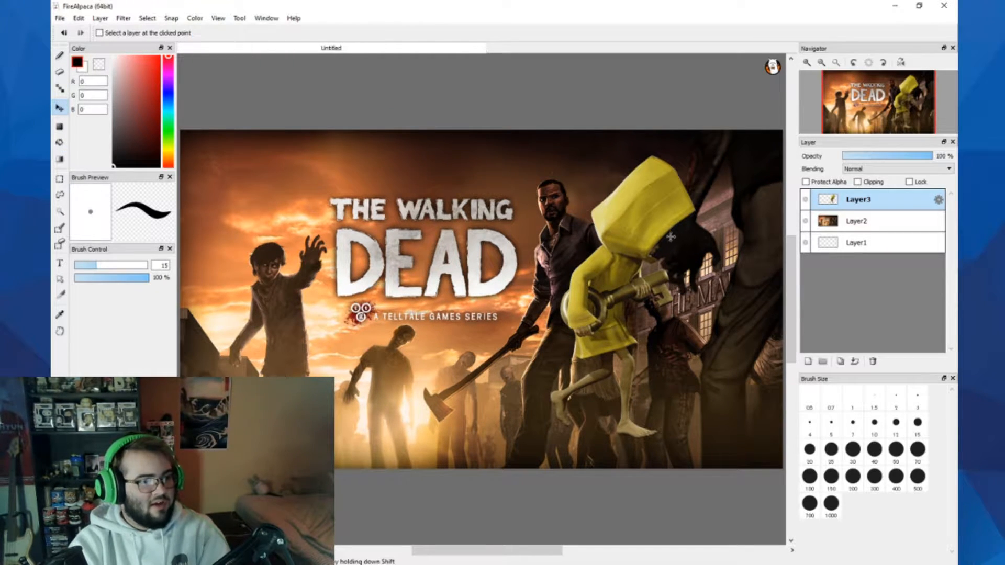
- Move the yellow-hooded figure over the title lettering and try to distort it with Mesh Transform
drag(670, 237, 487, 249)
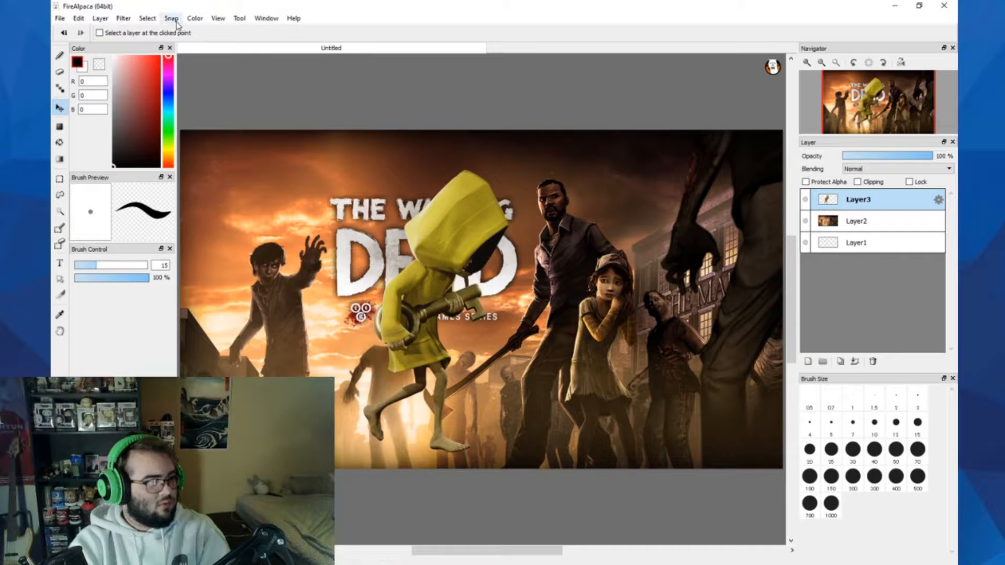
click(154, 20)
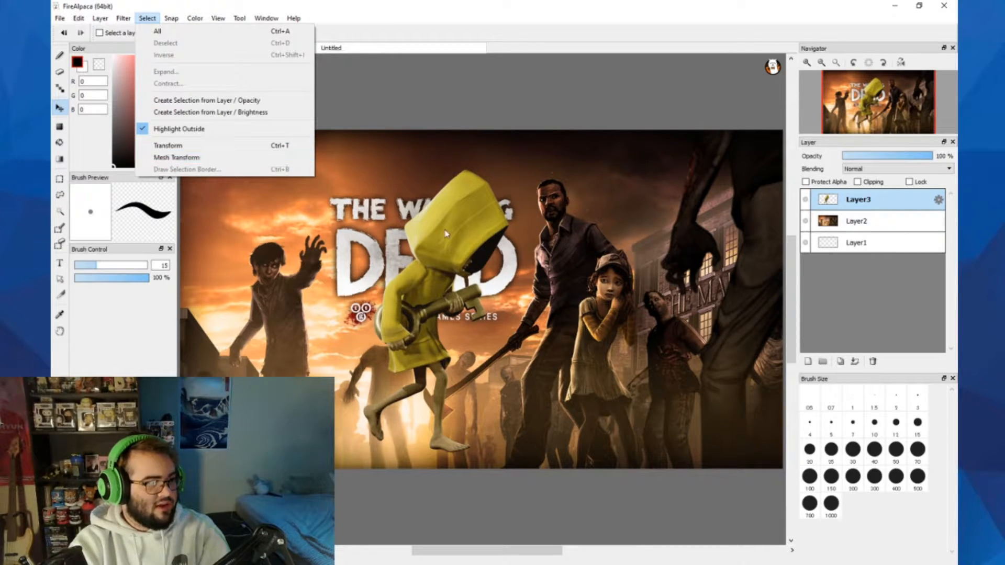
click(196, 157)
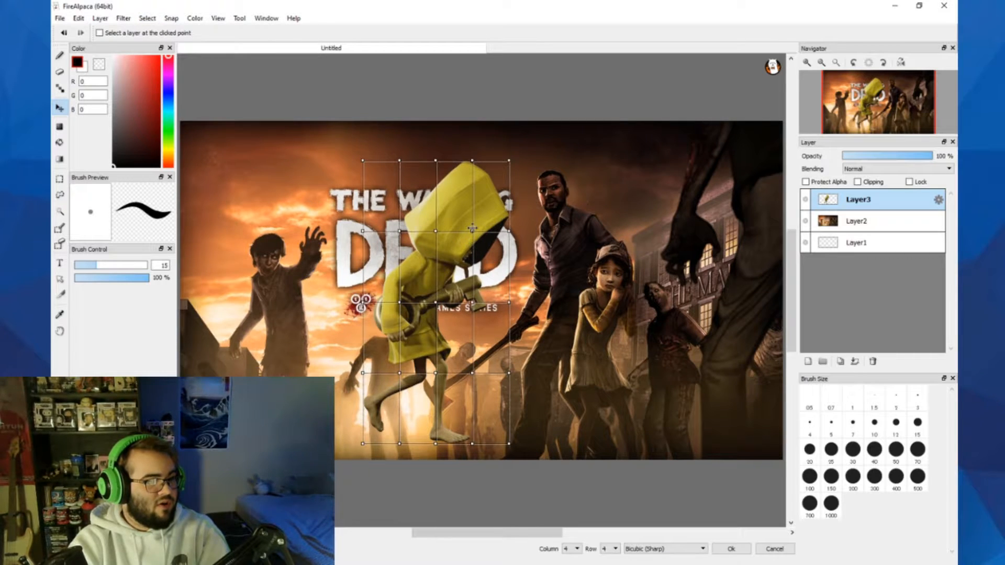
drag(511, 165, 559, 157)
drag(462, 194, 282, 166)
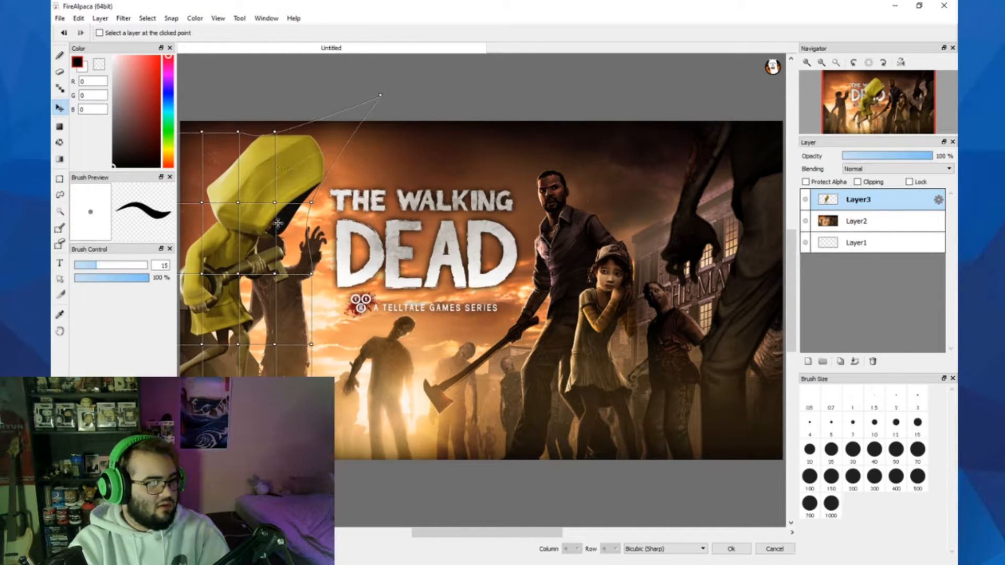
drag(278, 223, 410, 396)
drag(331, 239, 785, 442)
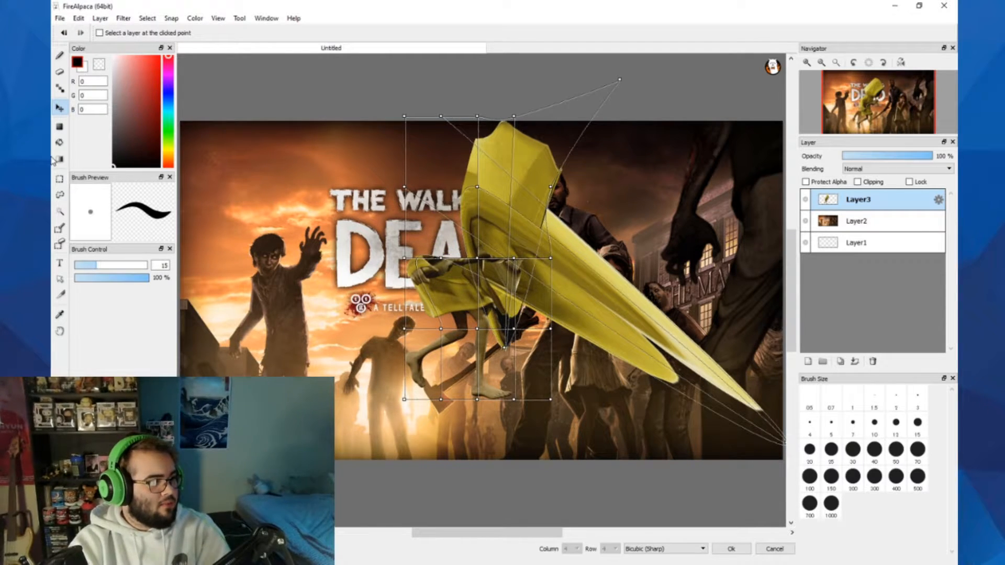
- Abandon the mesh distortion and delete the layer holding the yellow-hooded figure
click(60, 131)
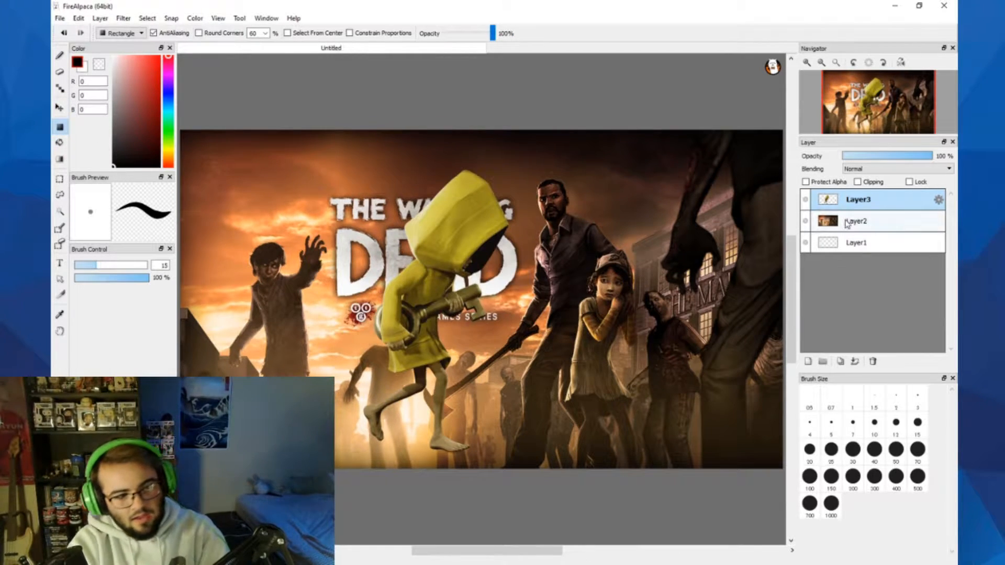
click(872, 361)
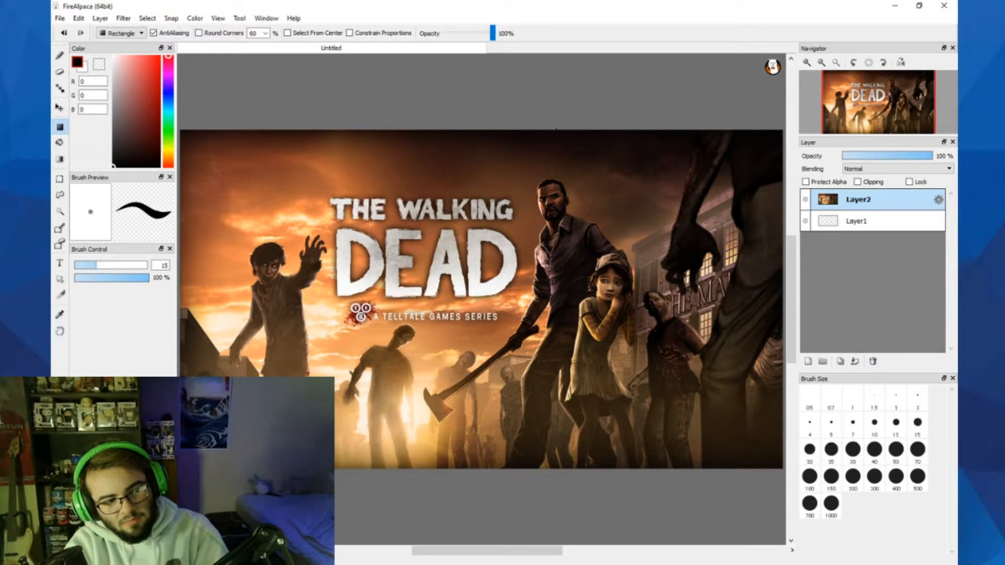
- Start opening an image as a layer and browse to the OhKay Games folder within Pictures > Animation
click(60, 18)
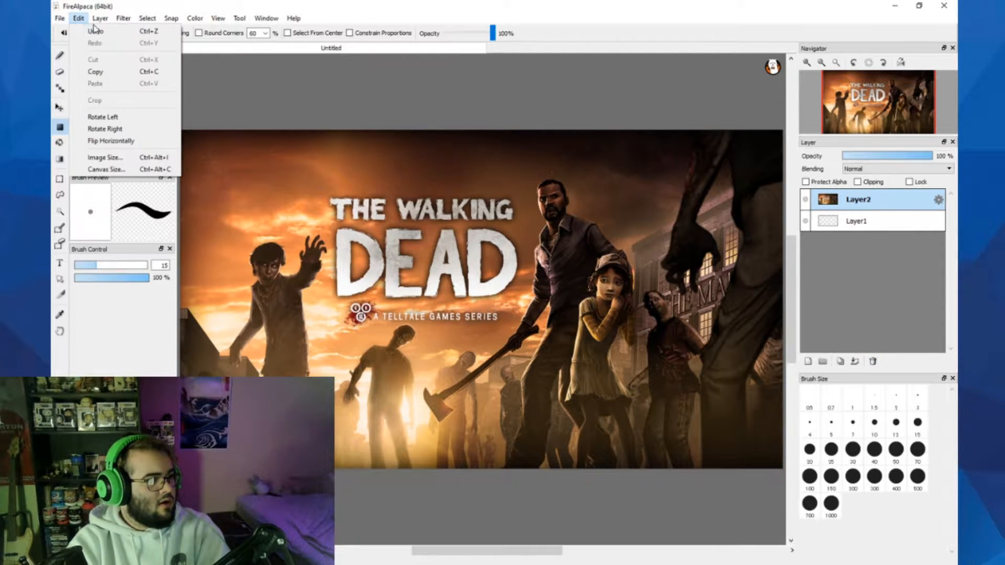
click(102, 84)
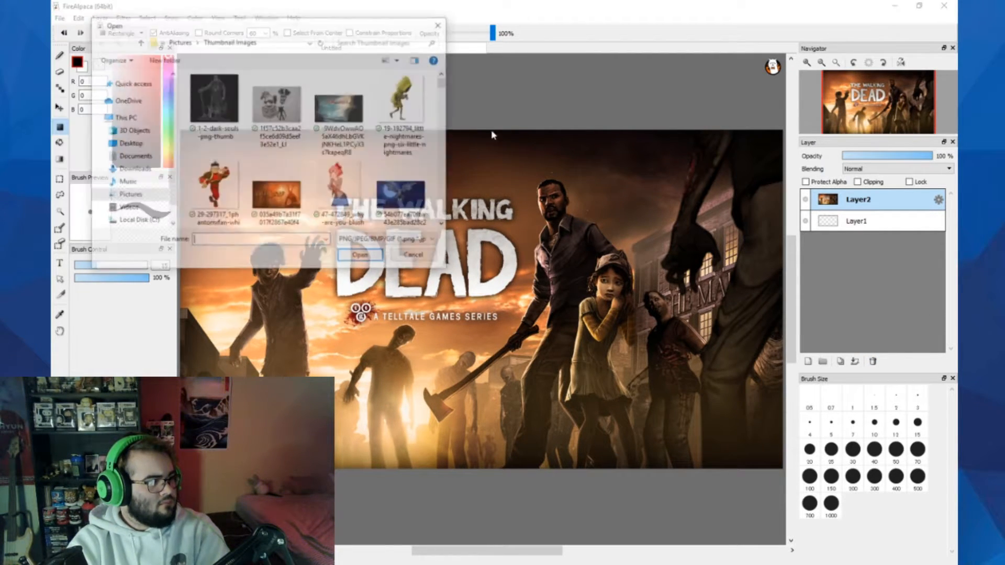
click(129, 195)
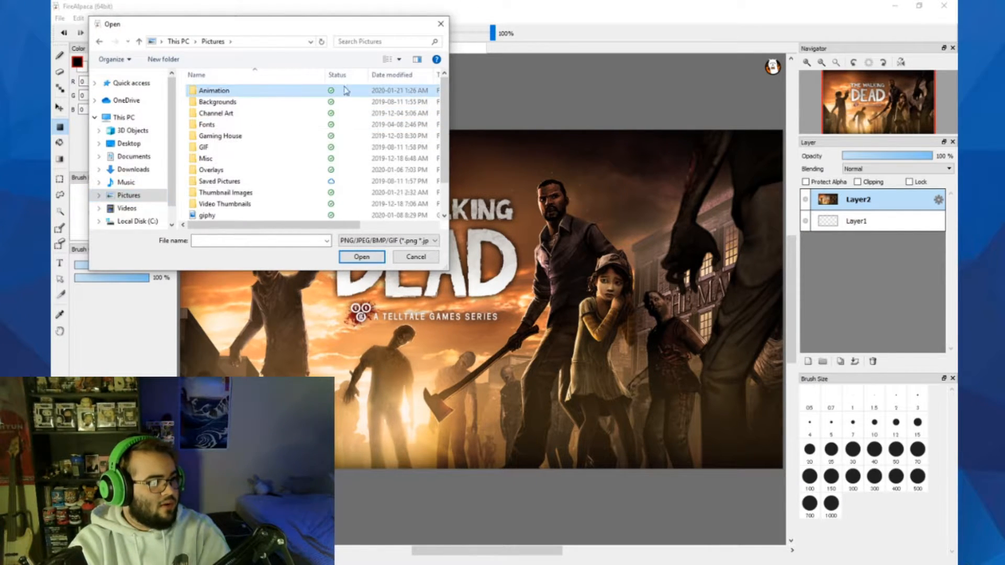
double_click(261, 91)
double_click(263, 98)
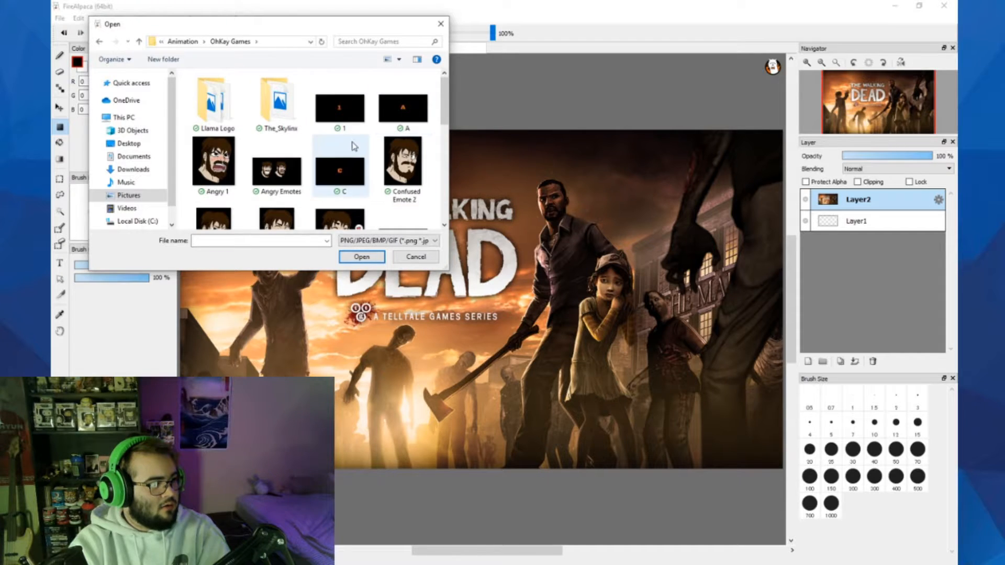
- Look through the OhKay Games folder and its Llama Logo subfolder for a suitable character image
scroll(347, 142, down, 3)
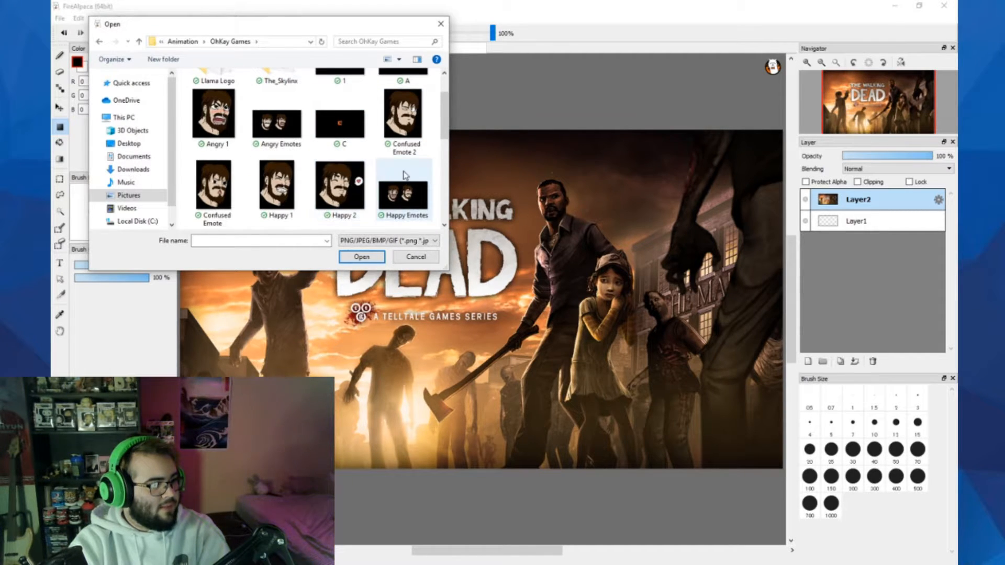
scroll(314, 157, up, 4)
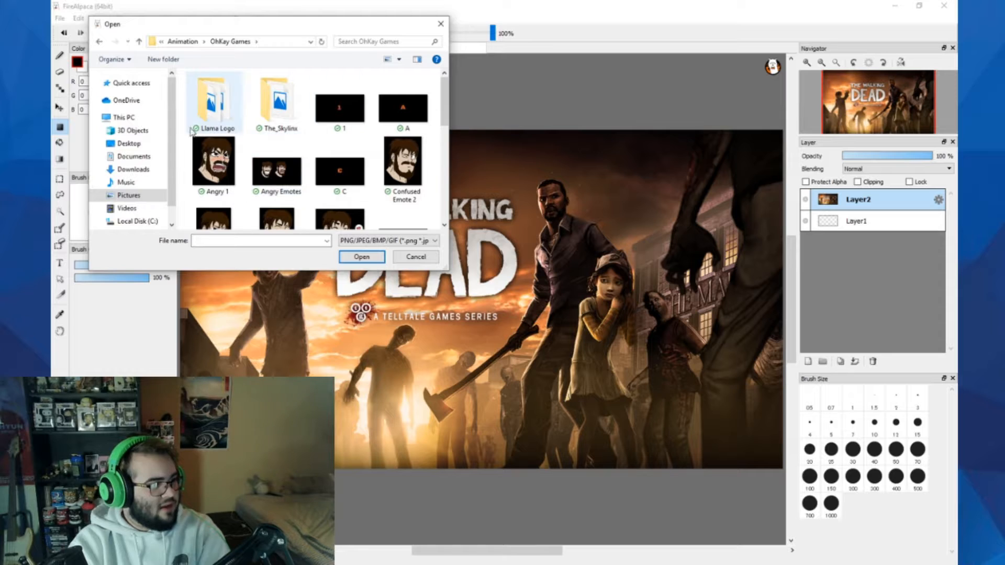
double_click(212, 102)
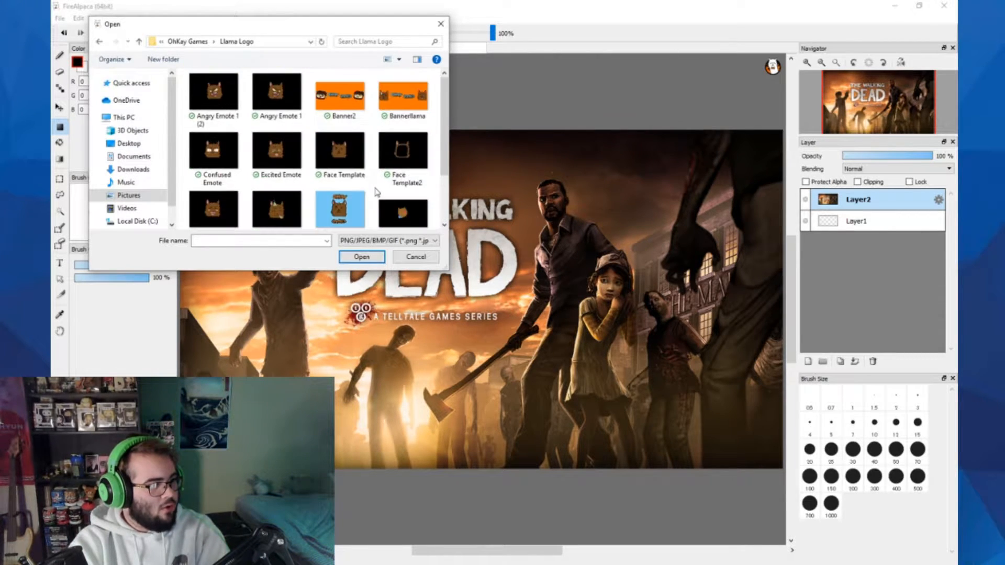
click(99, 41)
- Add the Zombie image from the OhKay Games folder as a new layer and undo the stray black rectangle
scroll(283, 175, down, 3)
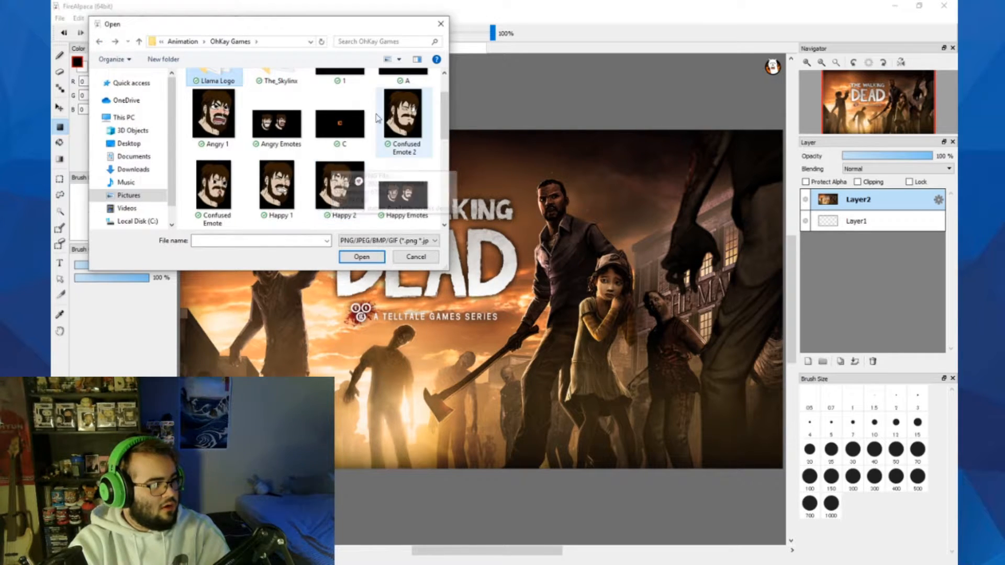
scroll(396, 132, down, 2)
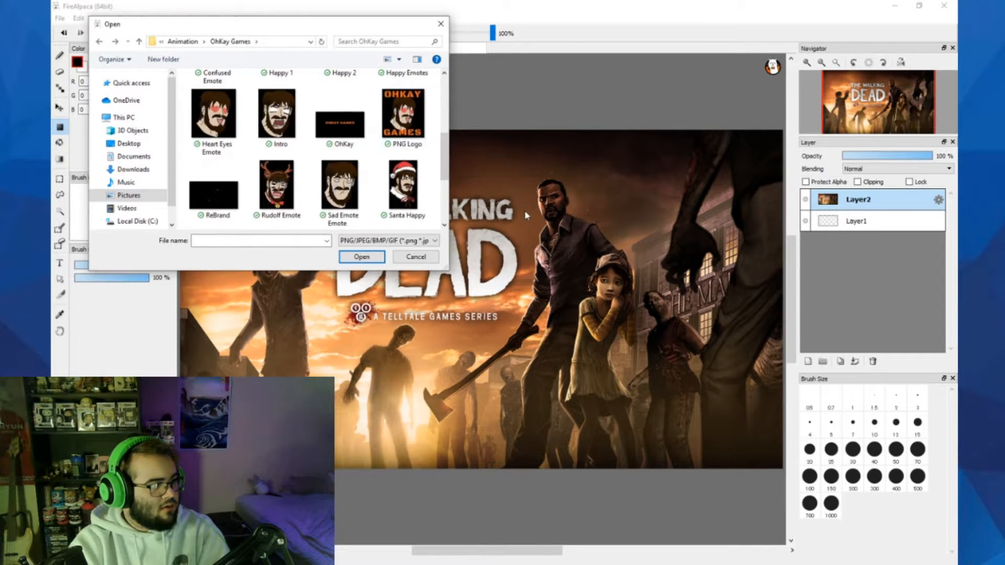
scroll(392, 208, down, 2)
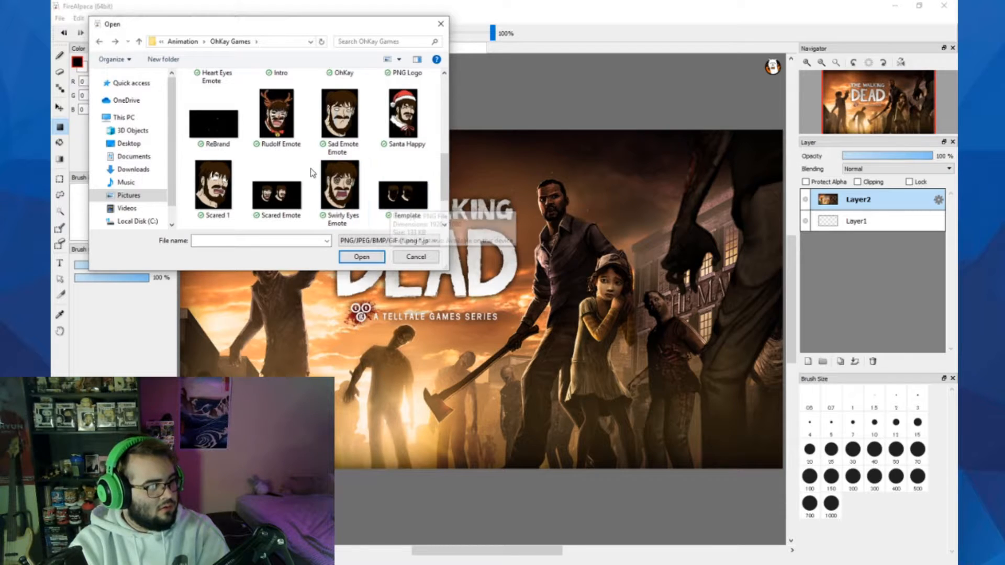
scroll(312, 172, down, 2)
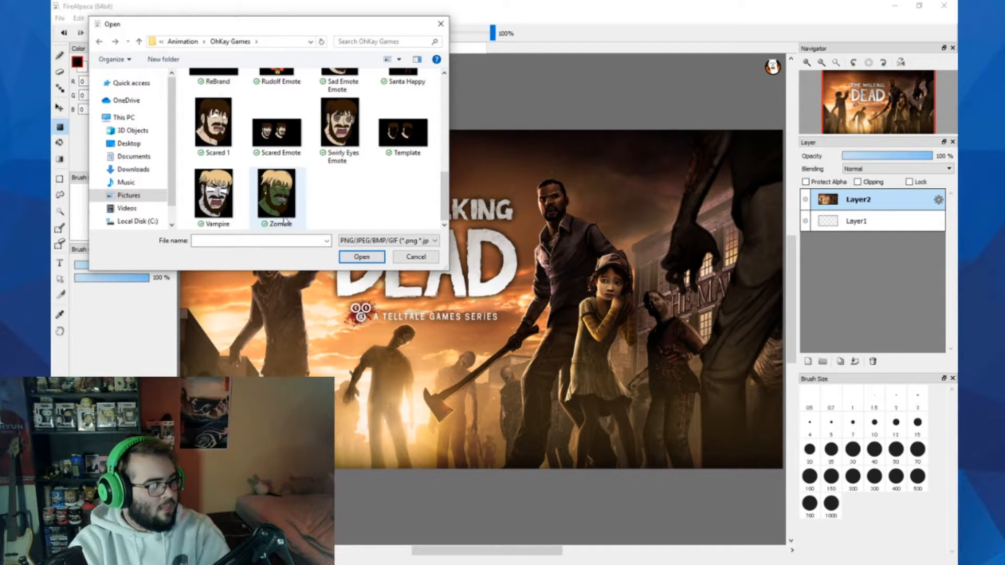
click(285, 201)
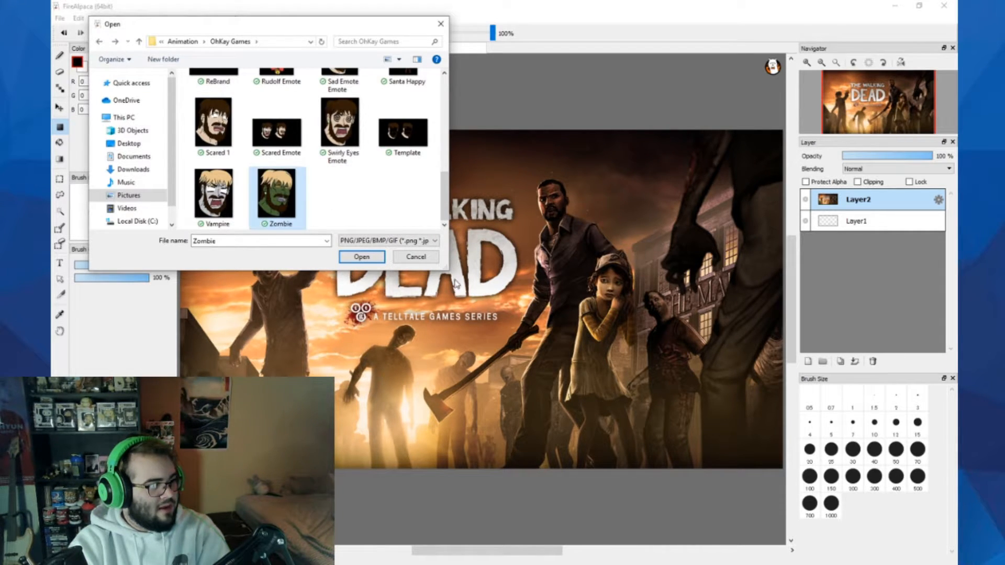
click(361, 256)
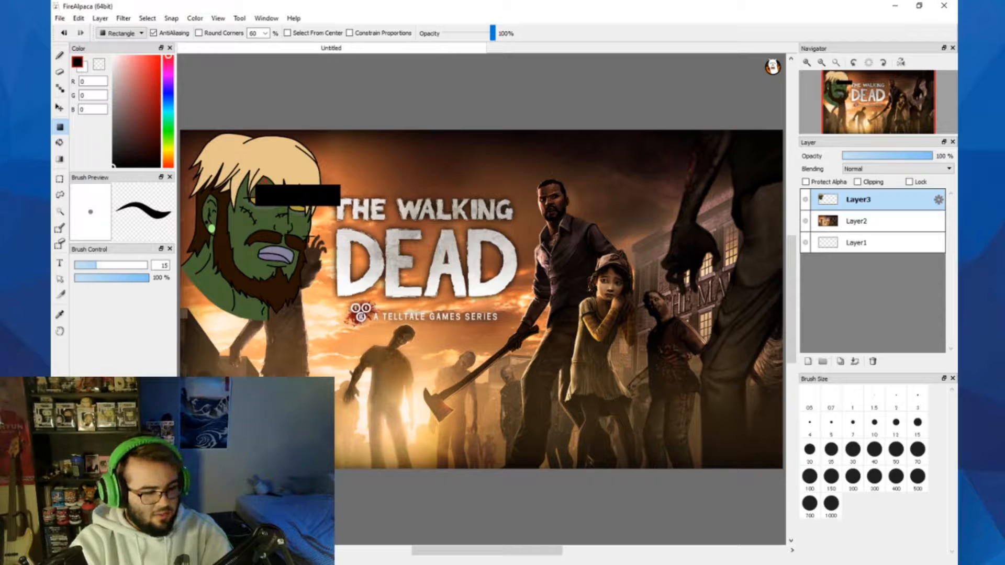
key(ctrl+z)
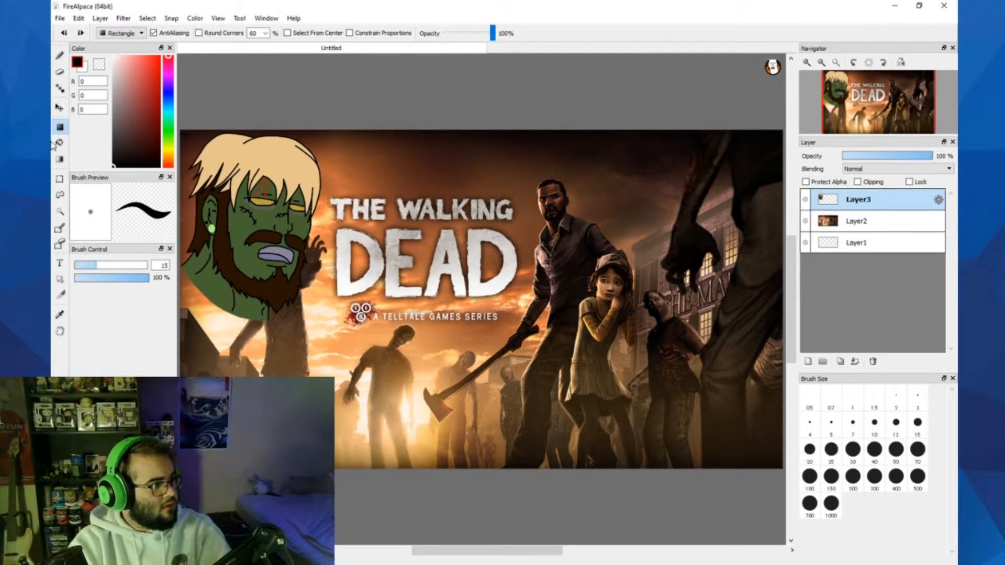
- Rotate the zombie head slightly clockwise with Transform and place it in the picture's upper-left corner
click(60, 107)
drag(198, 190, 208, 234)
click(147, 17)
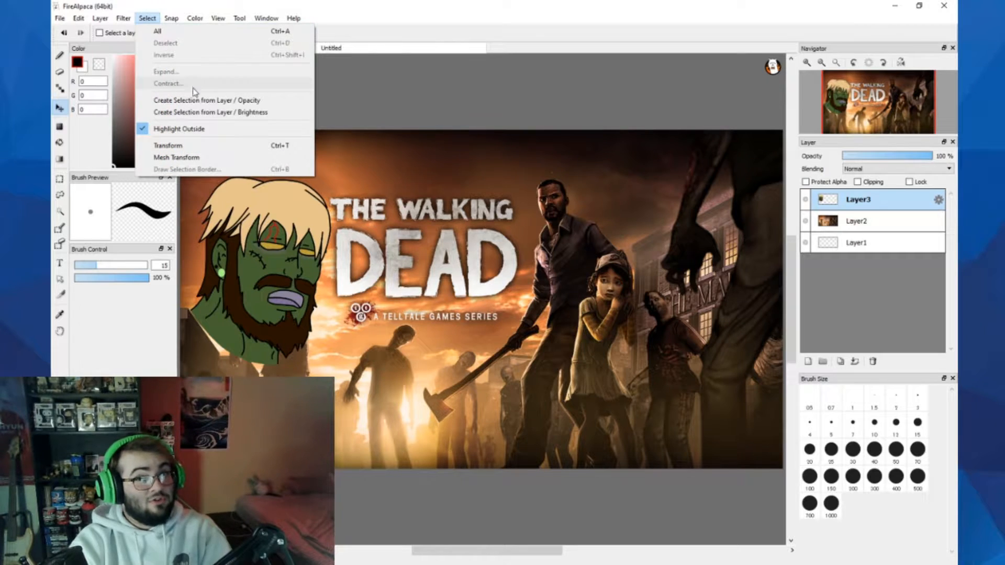
click(168, 146)
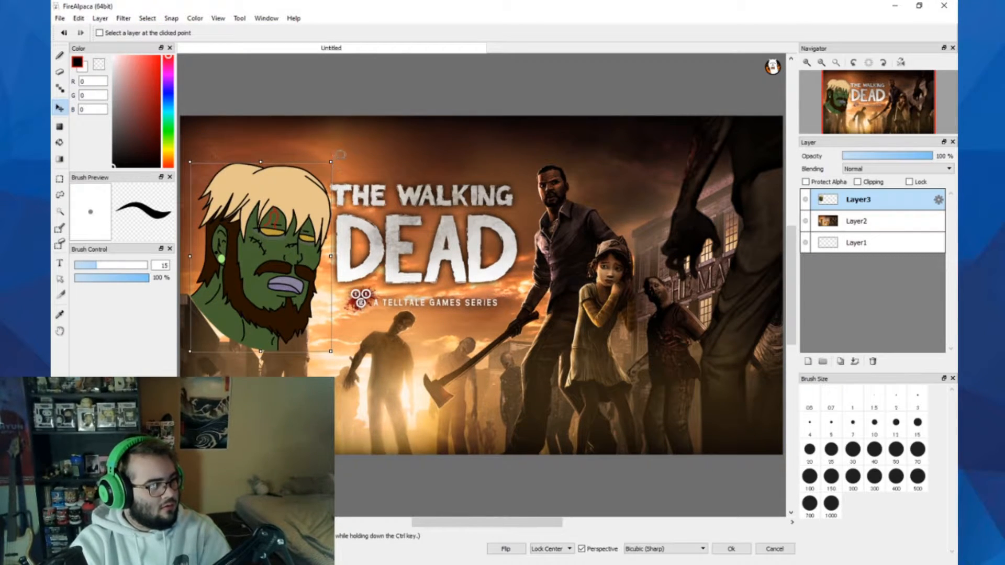
drag(340, 155, 348, 159)
drag(291, 209, 282, 166)
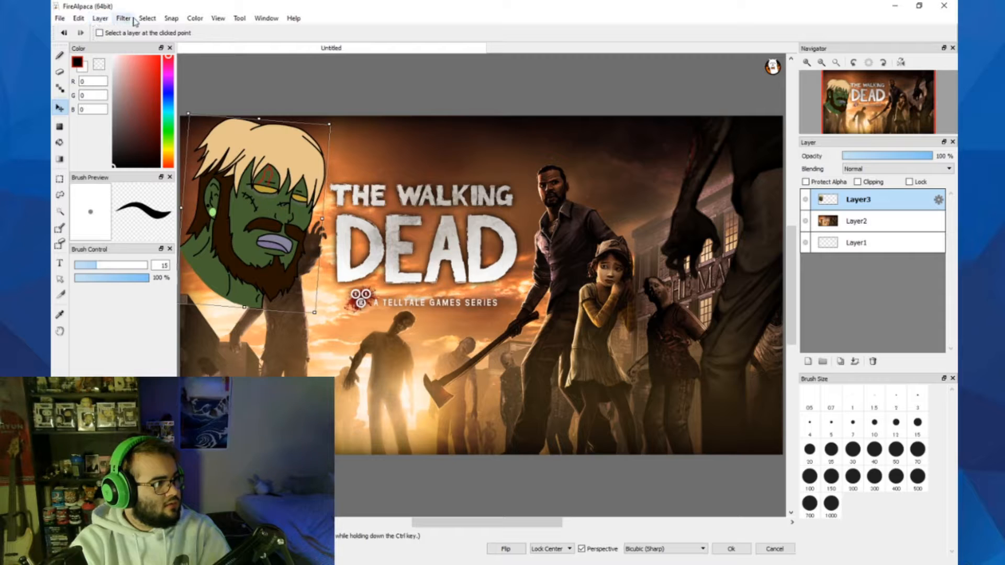
click(147, 18)
click(157, 143)
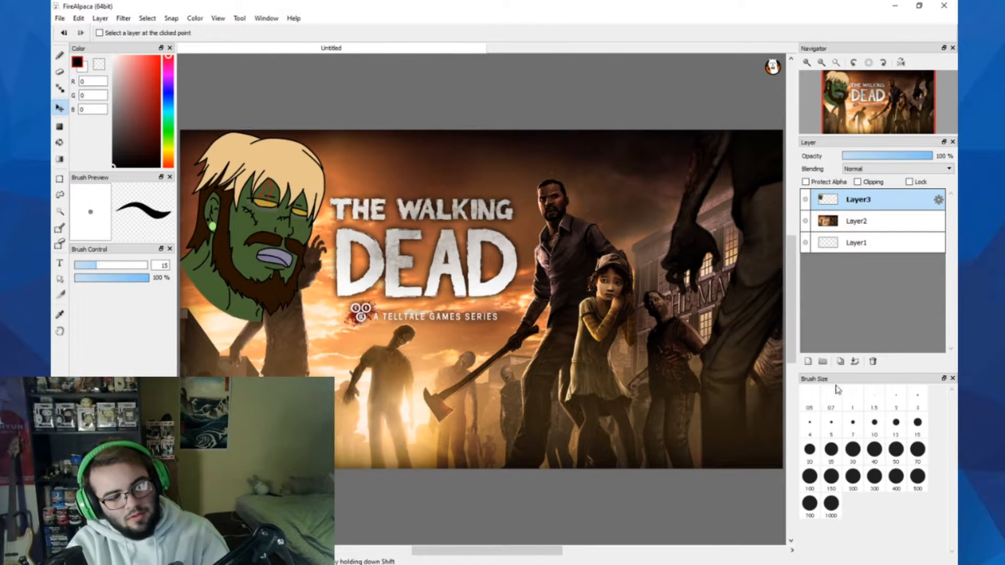
click(100, 18)
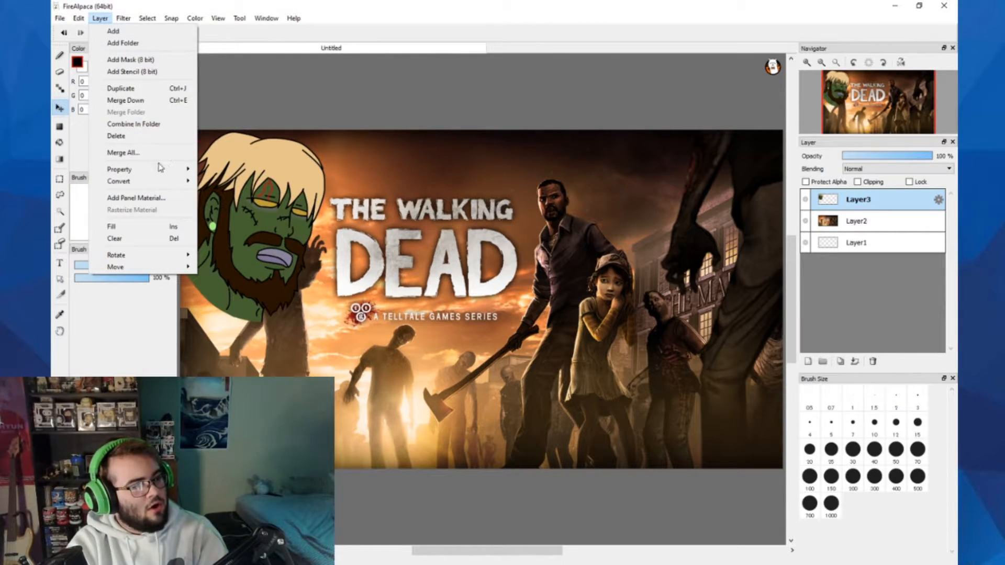
click(59, 108)
- Create a second 1920 × 1080 pixel image at 350 dpi with a transparent background and choose the Text tool
click(58, 19)
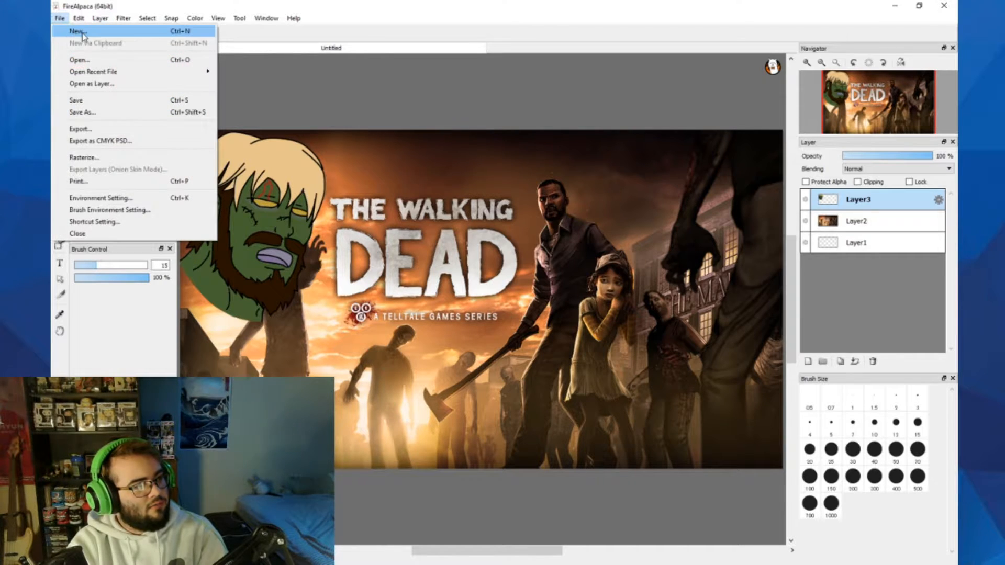
click(77, 32)
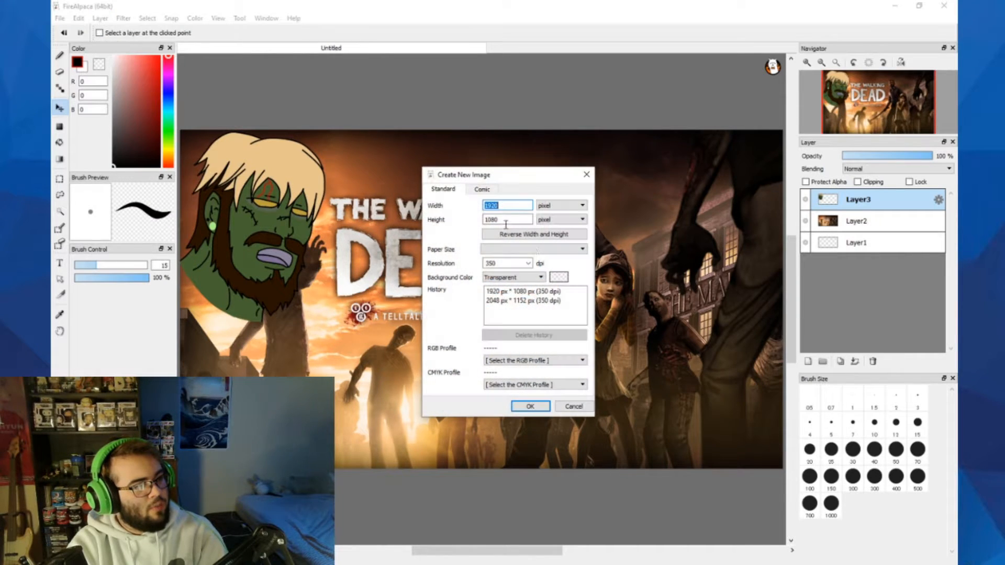
click(527, 406)
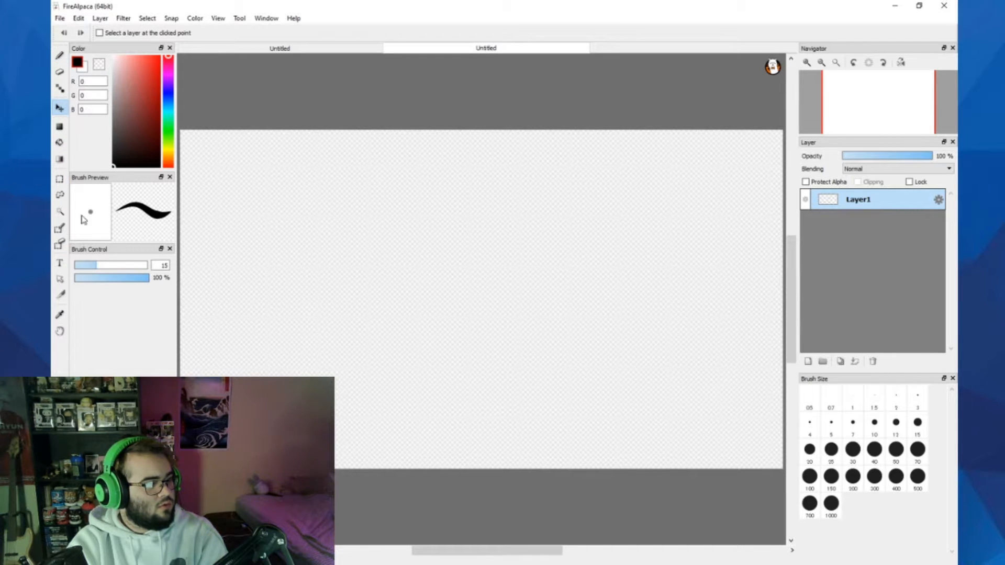
click(60, 263)
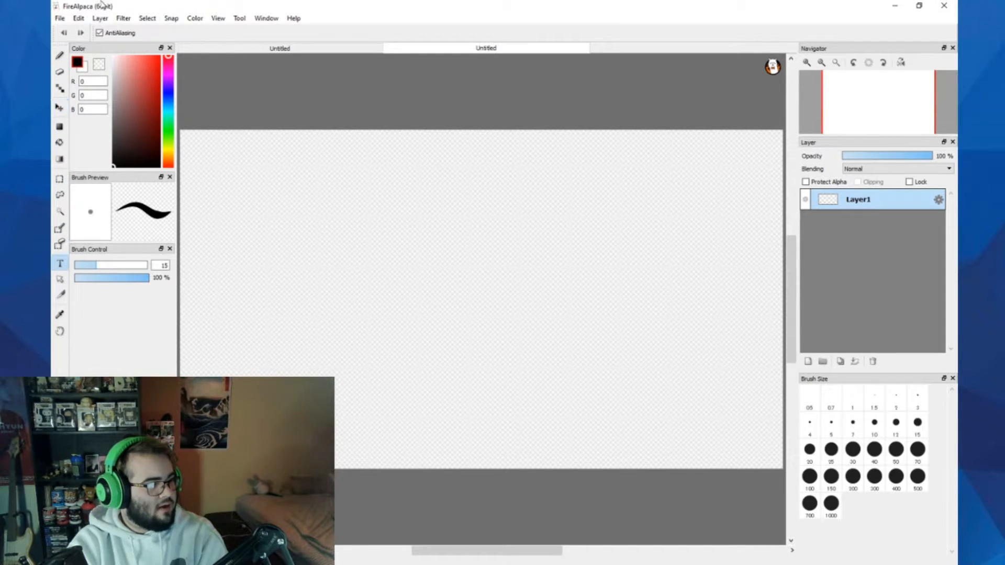
- Sample the light grey of the DEAD lettering in the Walking Dead image with the Eyedropper and swap the foreground and background colours
click(273, 48)
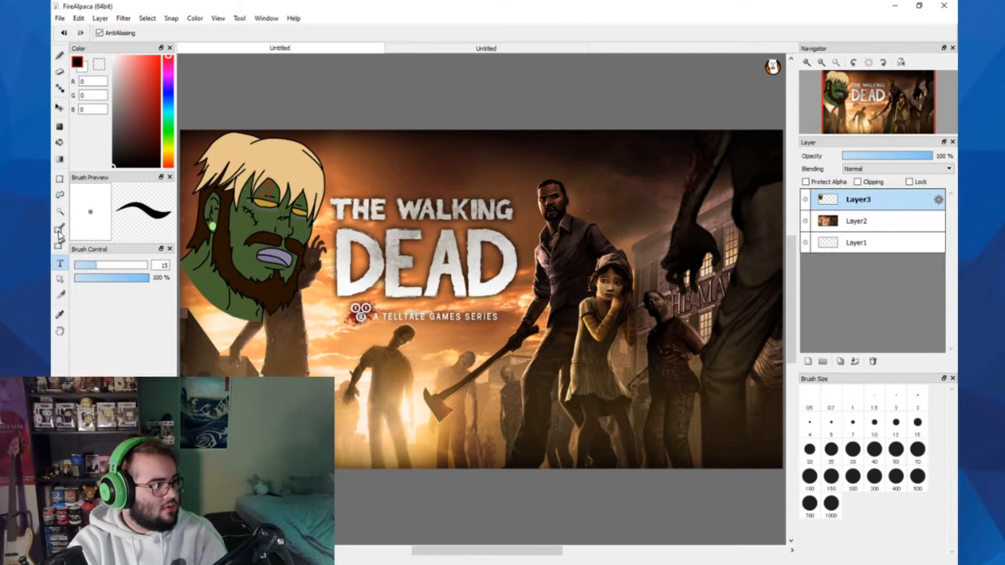
click(60, 314)
scroll(491, 221, up, 5)
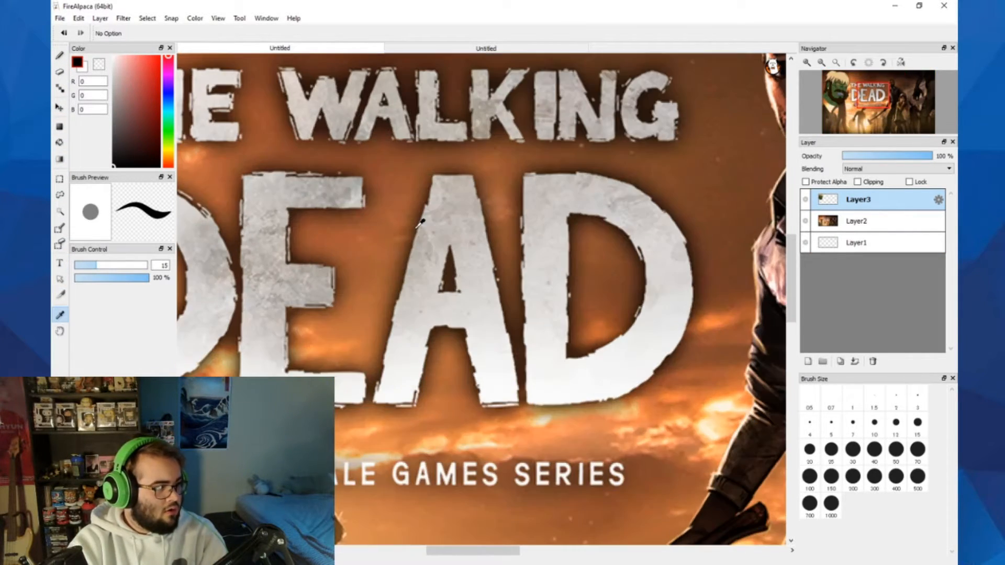
click(491, 221)
scroll(512, 256, down, 1)
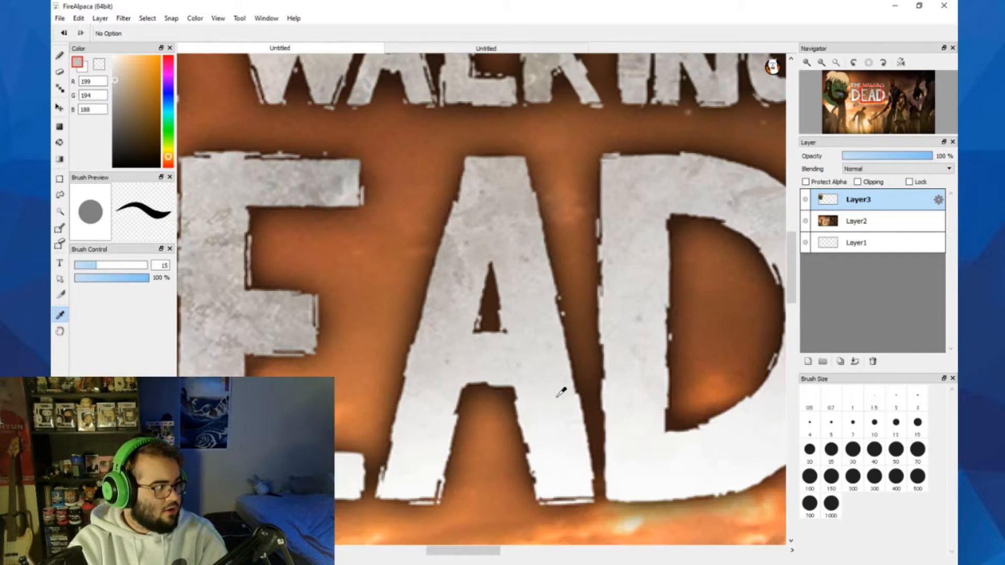
scroll(561, 392, down, 4)
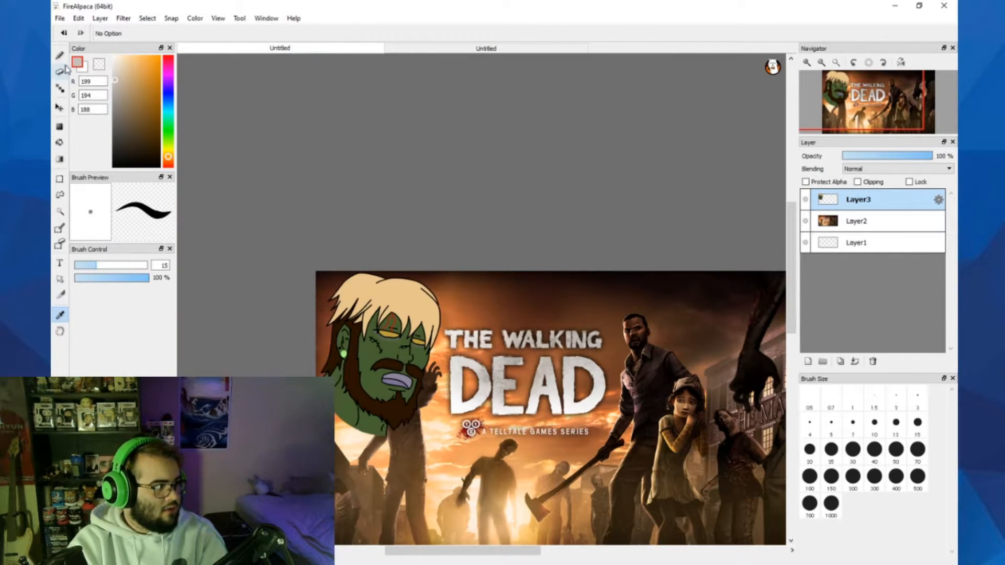
click(81, 67)
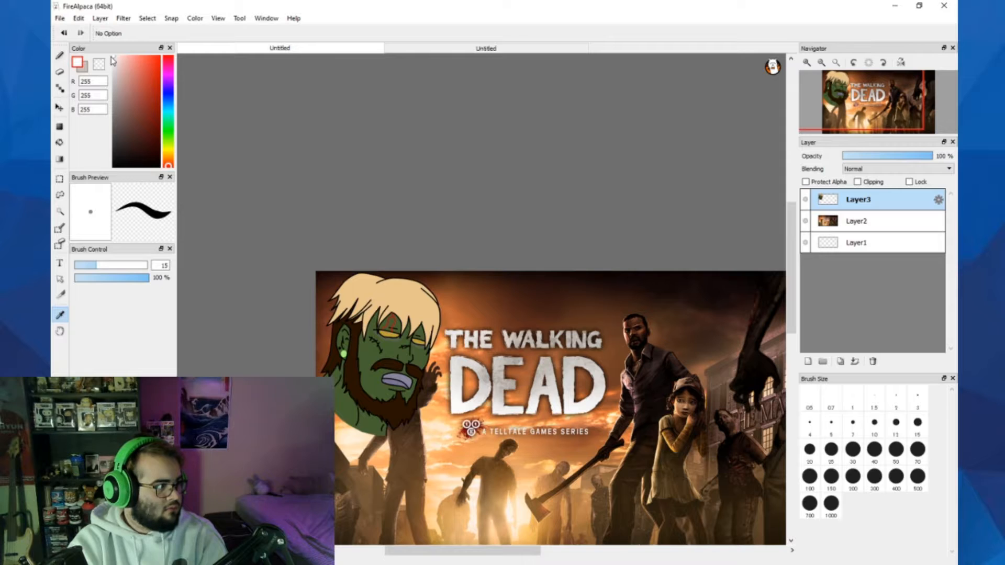
- Switch the foreground colour to black and examine the title lettering in the Walking Dead image
key(x)
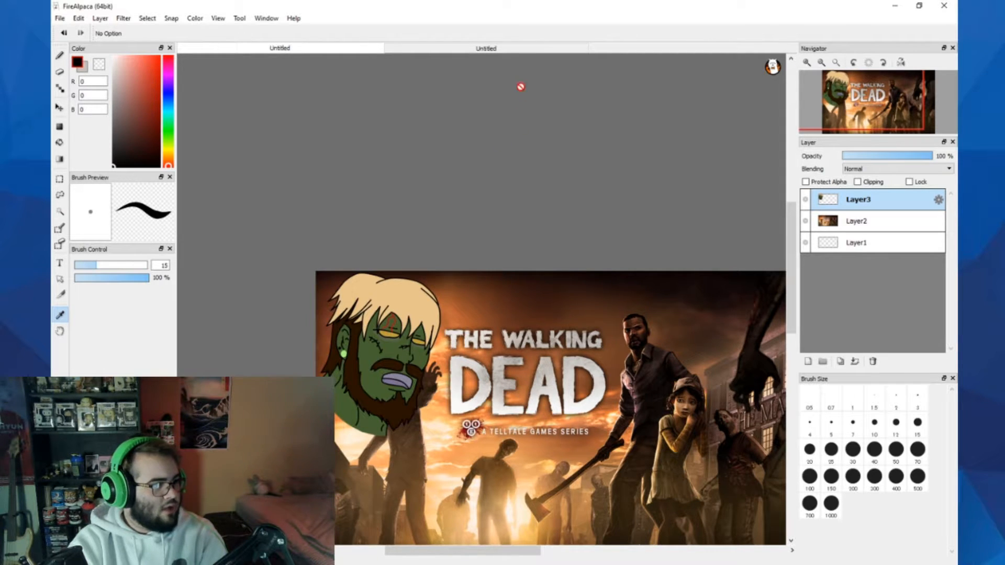
scroll(608, 410, up, 2)
scroll(366, 494, down, 3)
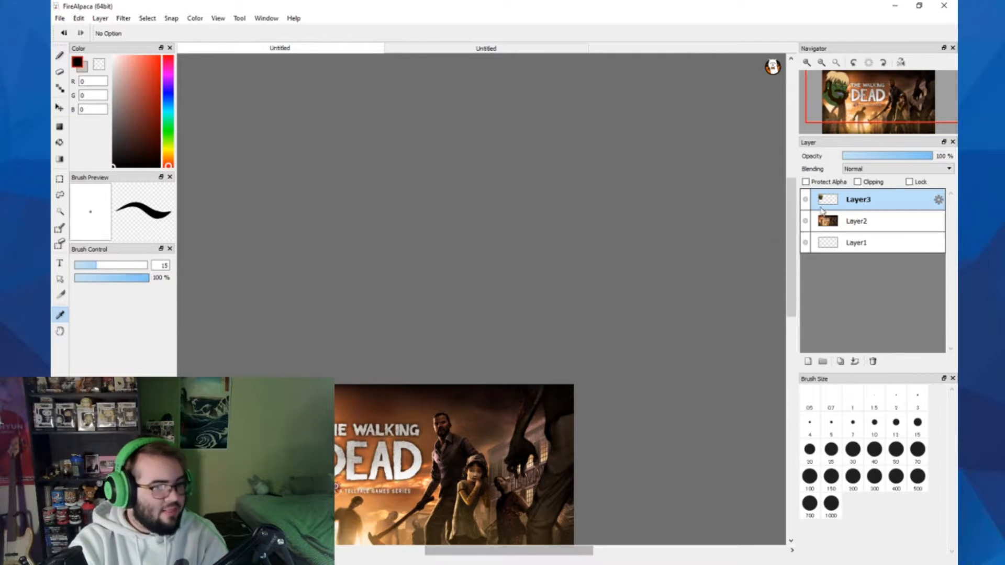
drag(790, 243, 791, 291)
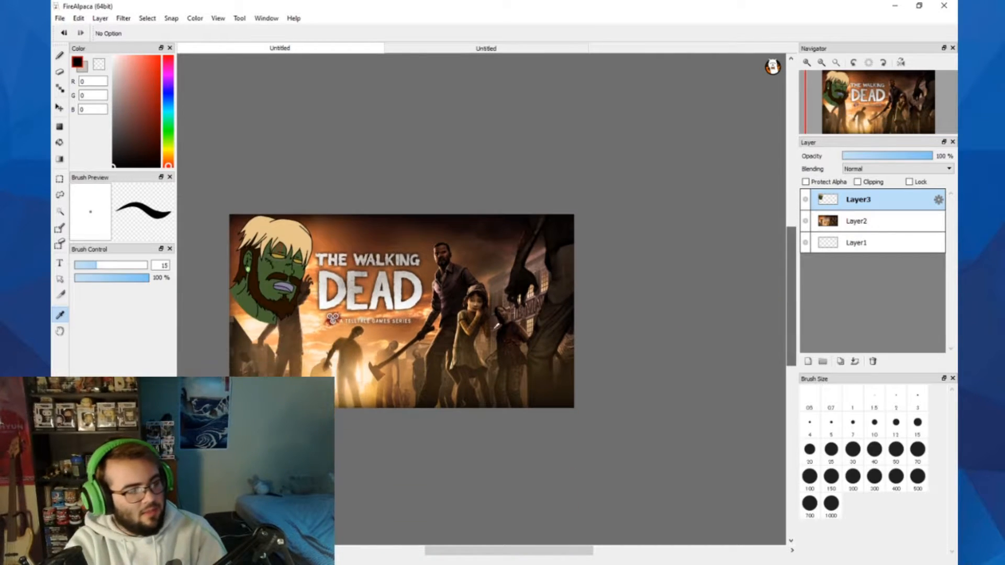
drag(510, 552, 491, 549)
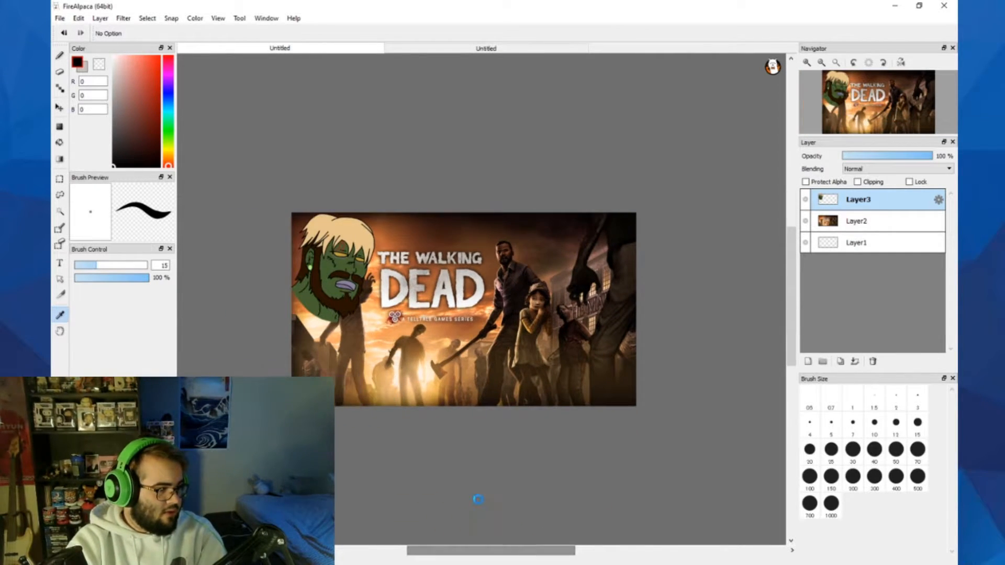
scroll(478, 504, down, 1)
scroll(478, 504, up, 3)
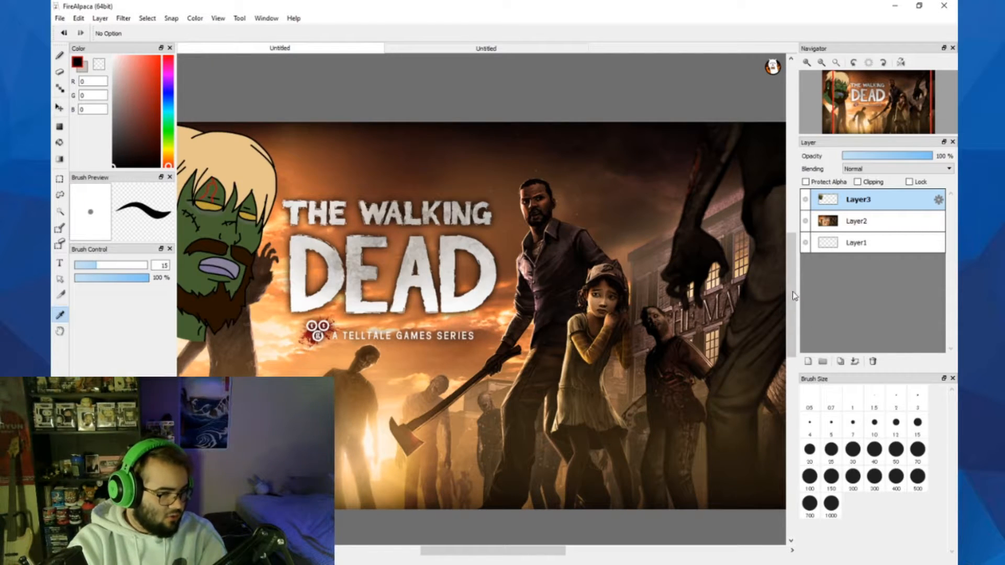
drag(791, 301, 788, 312)
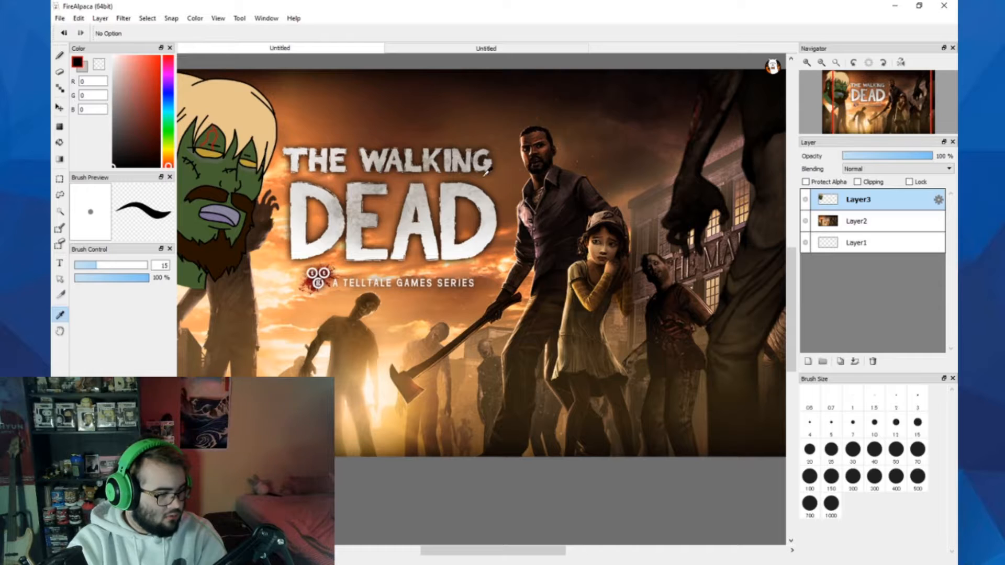
- In the blank second image, start a new text object and set its size to 72 pt
click(503, 52)
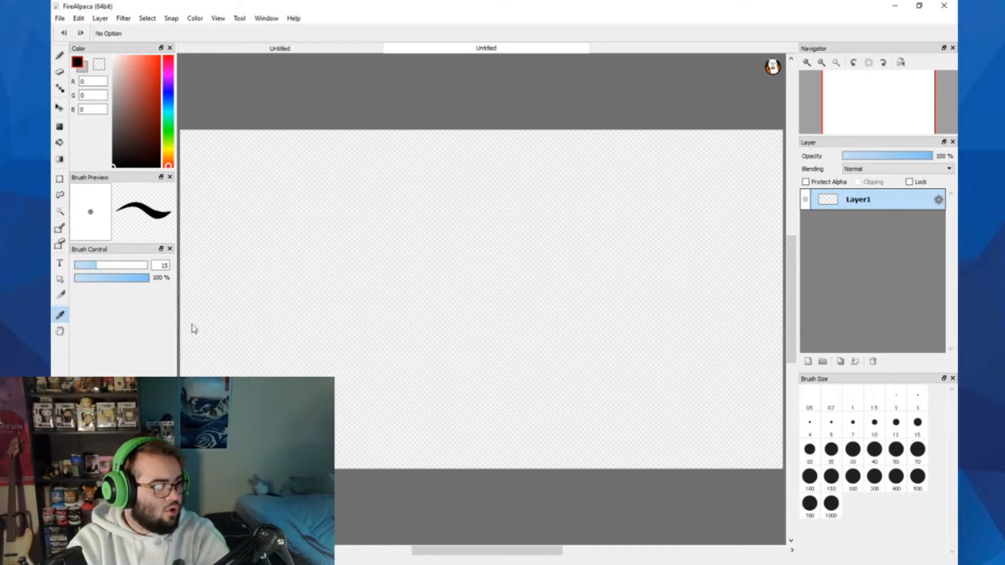
key(t)
click(437, 336)
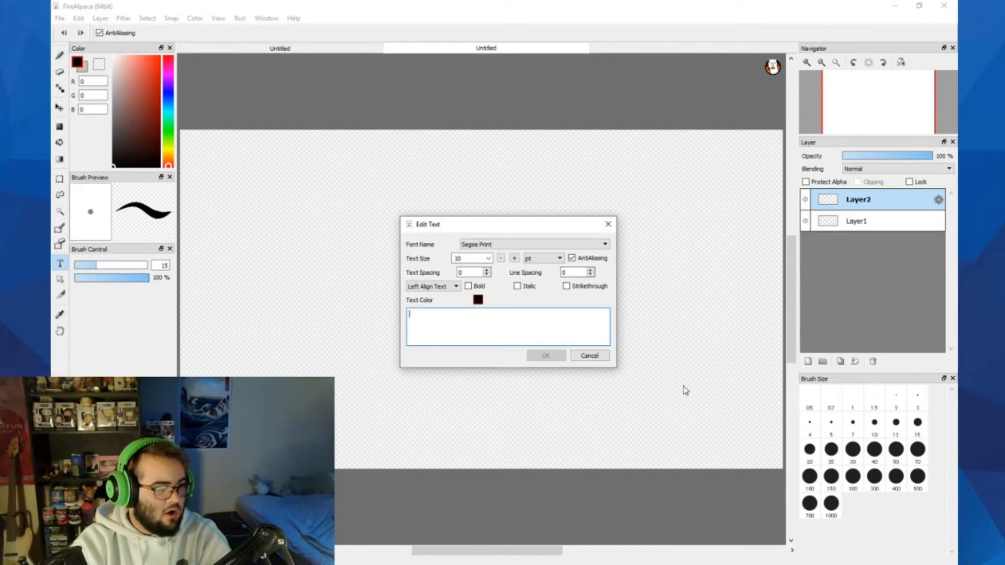
click(488, 258)
click(474, 354)
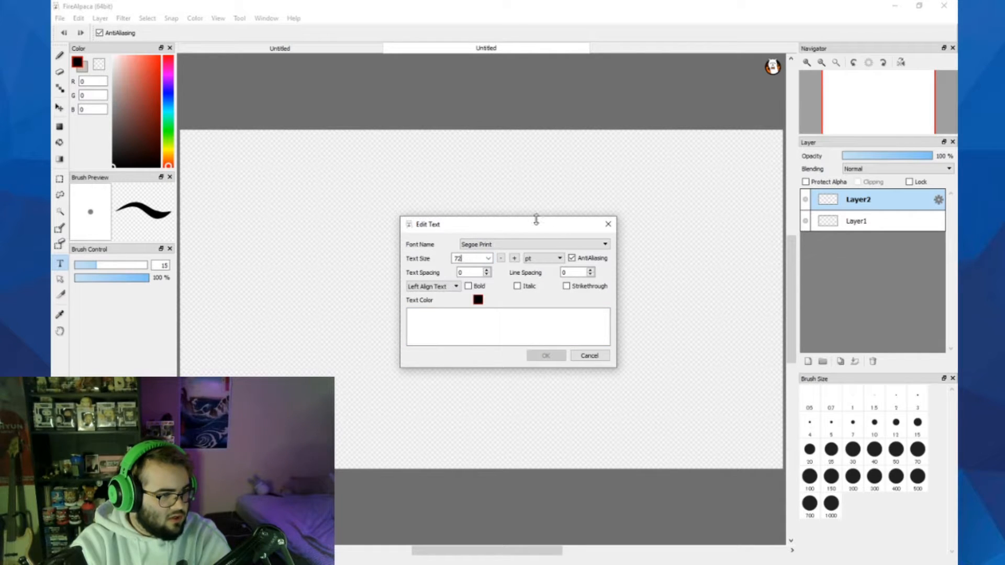
- Turn on bold for the new text and enter 1 as its content
click(512, 245)
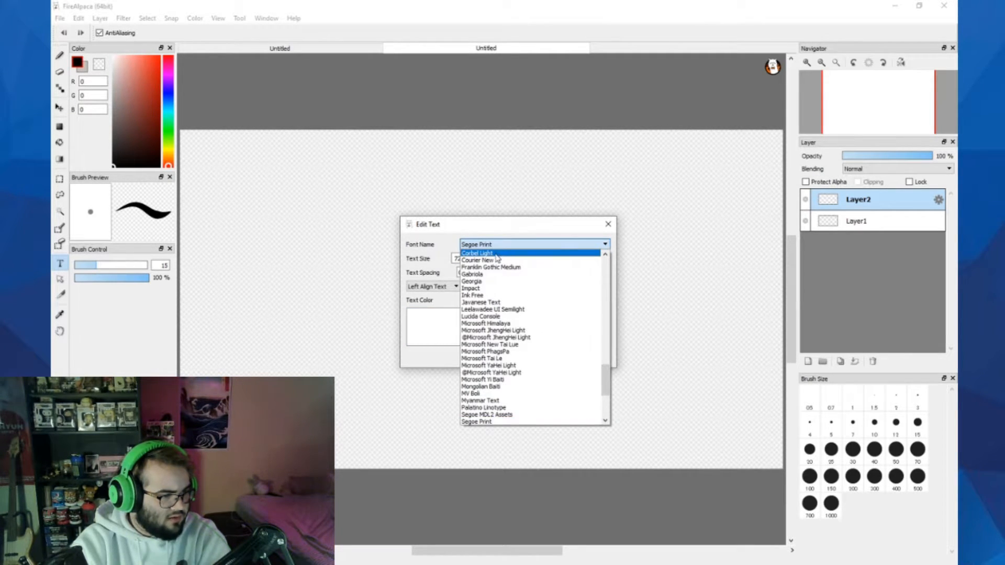
click(410, 313)
click(468, 316)
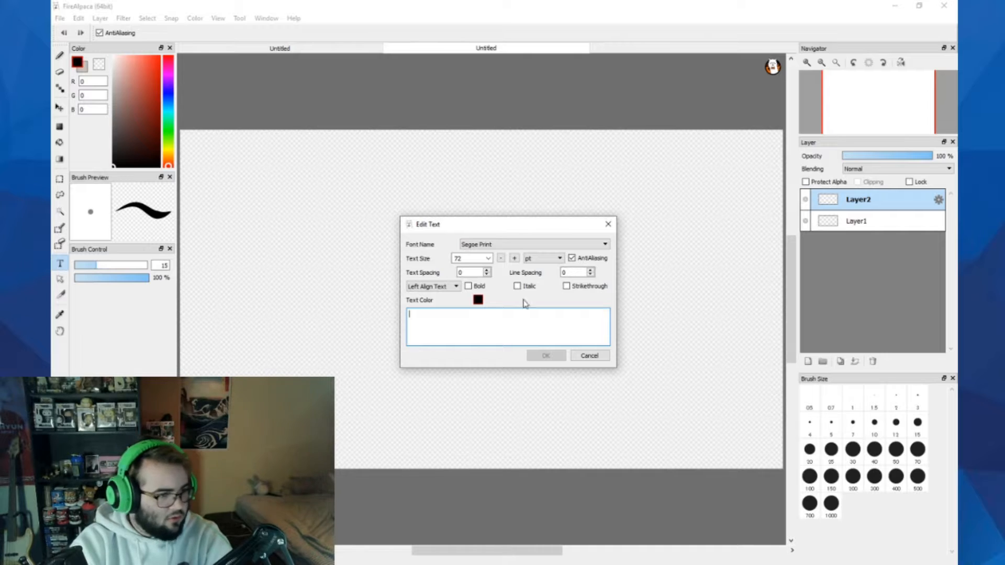
click(469, 287)
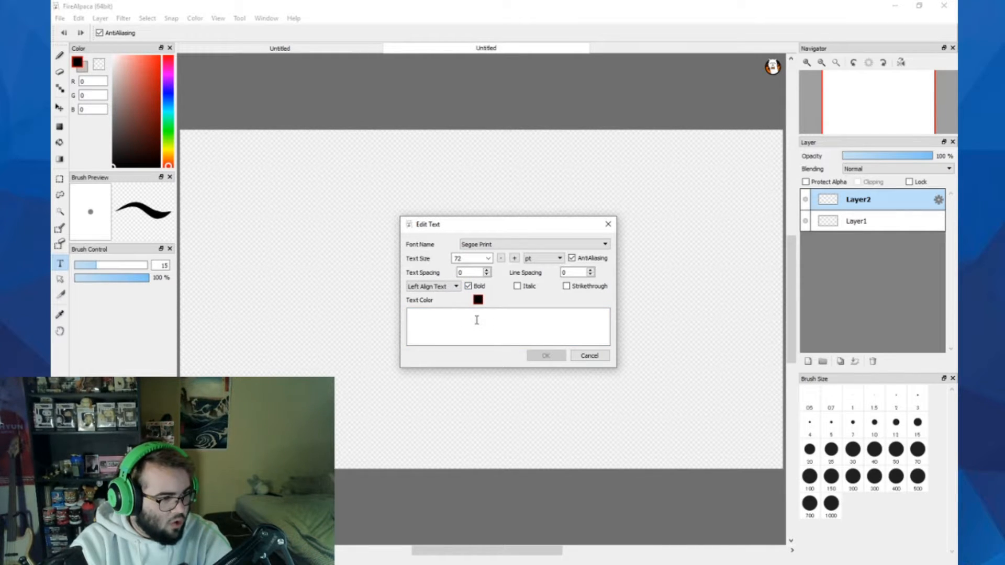
click(443, 317)
text(1)
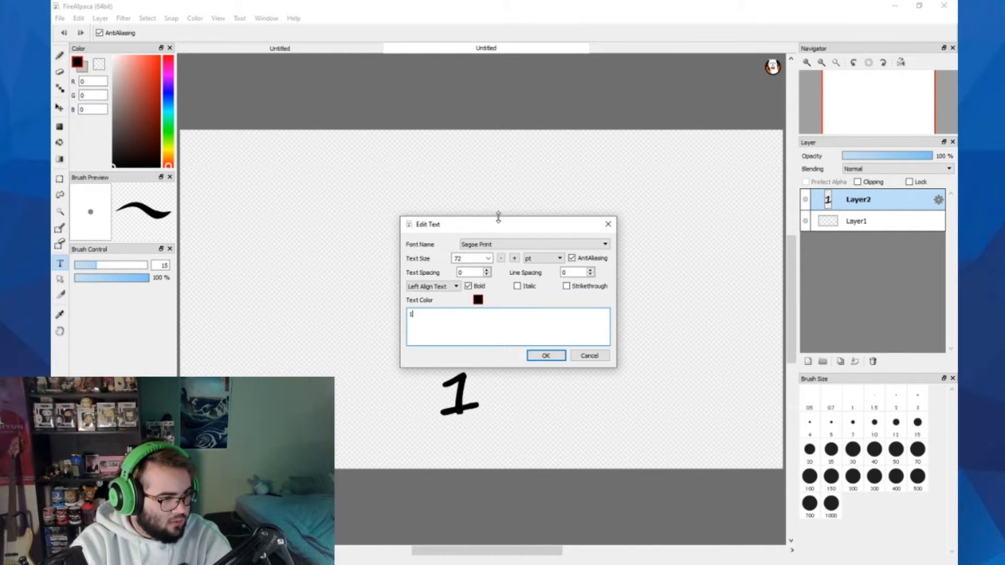
- Set the numeral's font to Impact without bold, confirm it and move it up to just above the canvas centre
drag(494, 225, 585, 192)
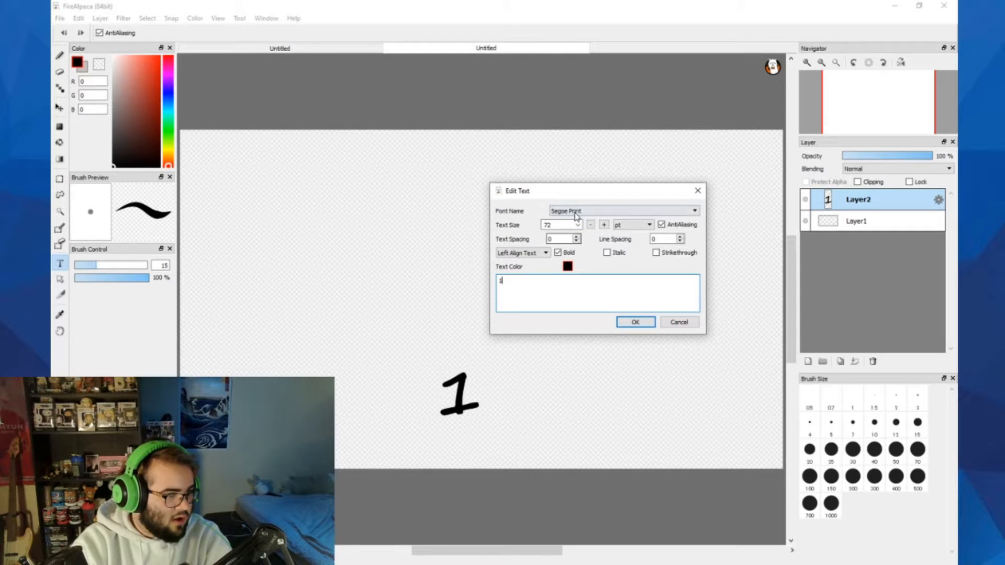
click(575, 211)
click(563, 256)
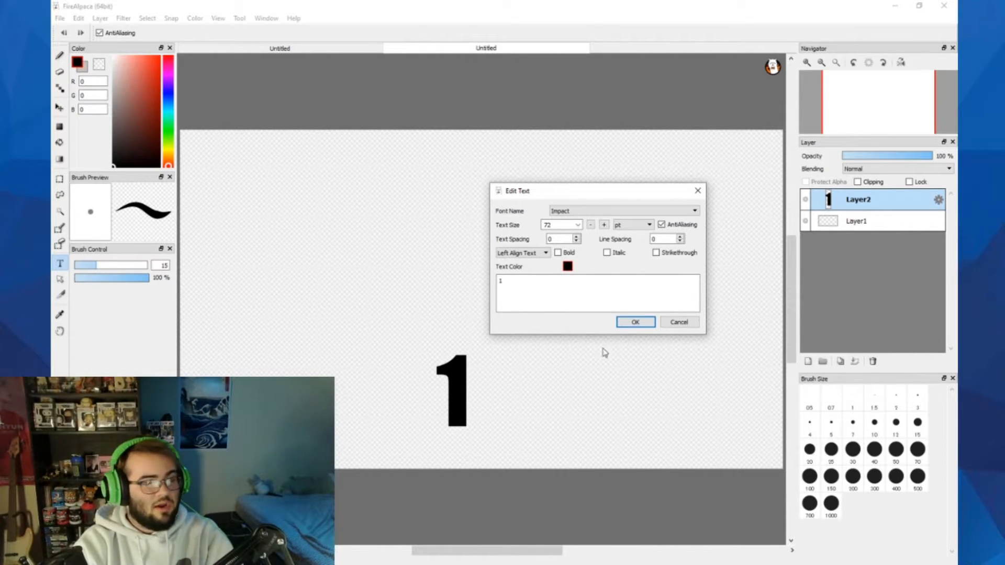
click(635, 321)
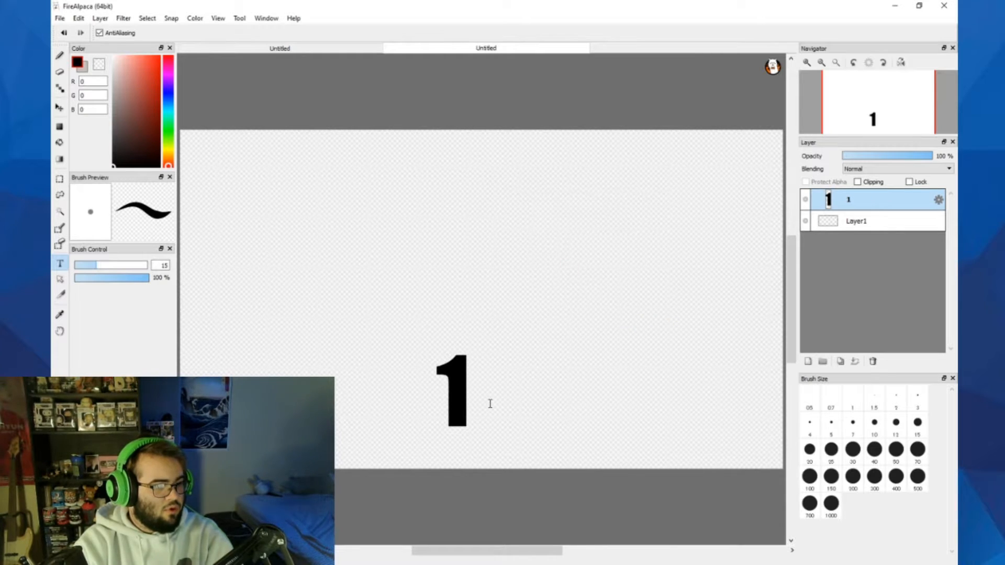
drag(455, 388, 495, 275)
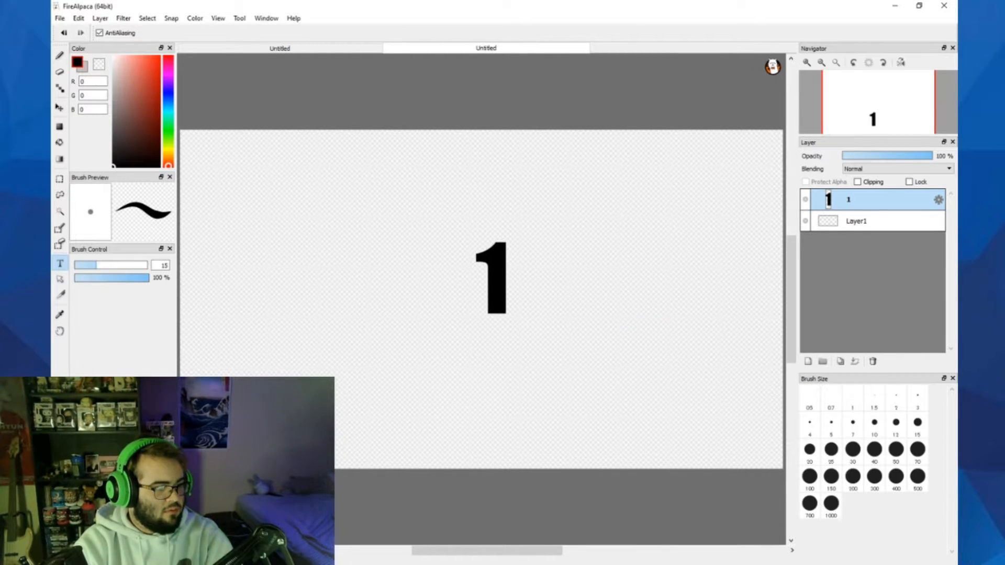
- Switch the foreground to the sampled light grey and add a second text 1 in Impact at 72 pt
click(283, 320)
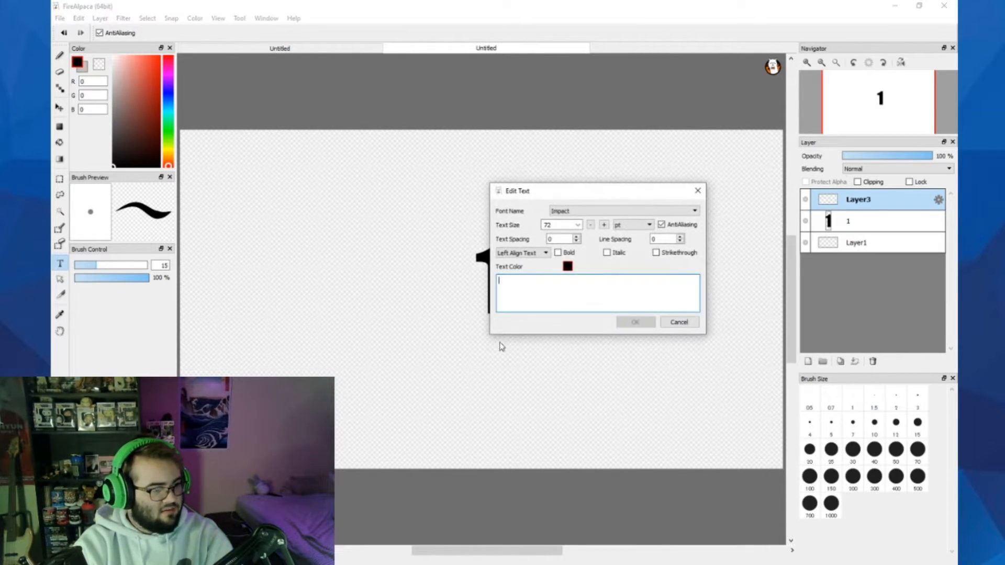
click(675, 323)
click(84, 68)
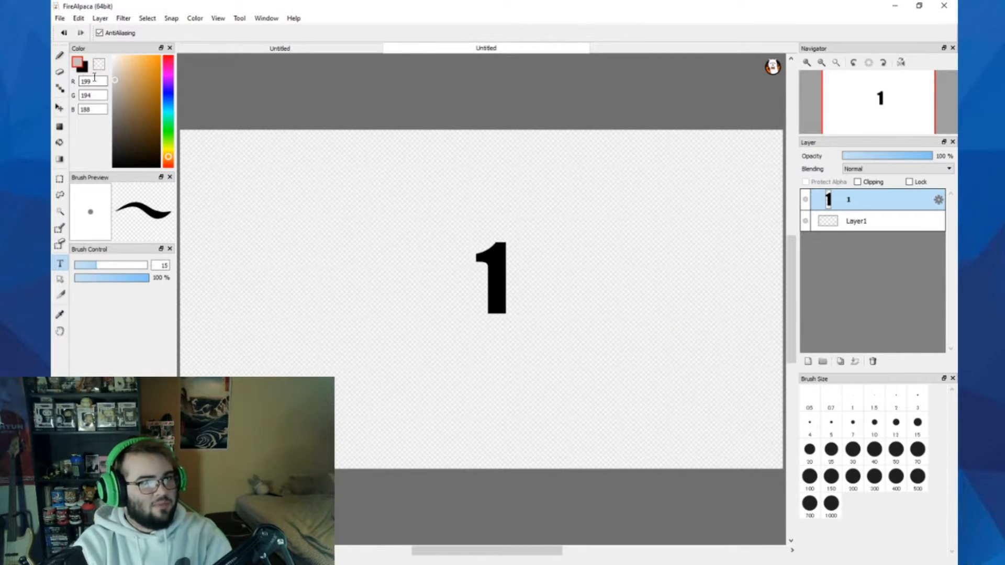
click(473, 287)
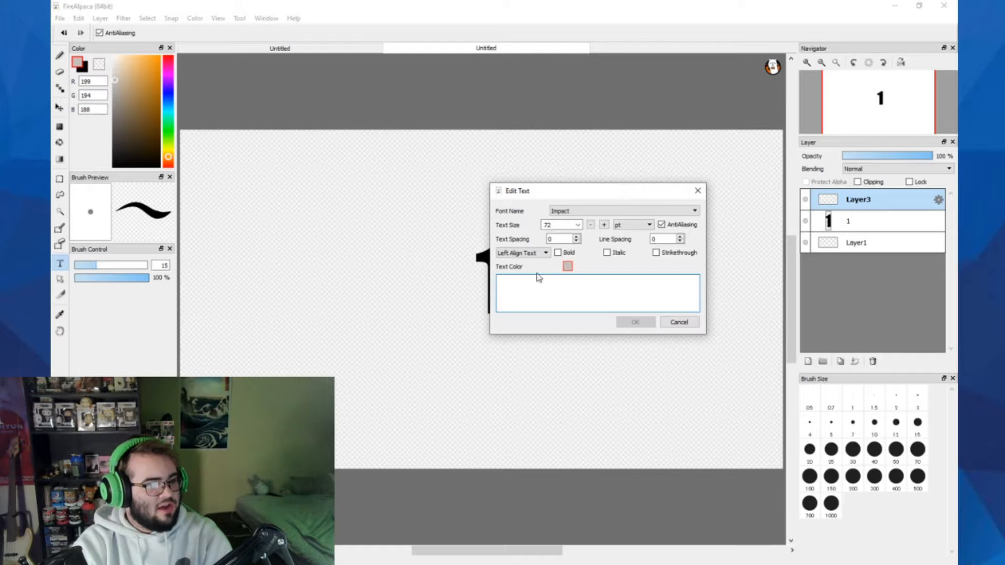
text(1)
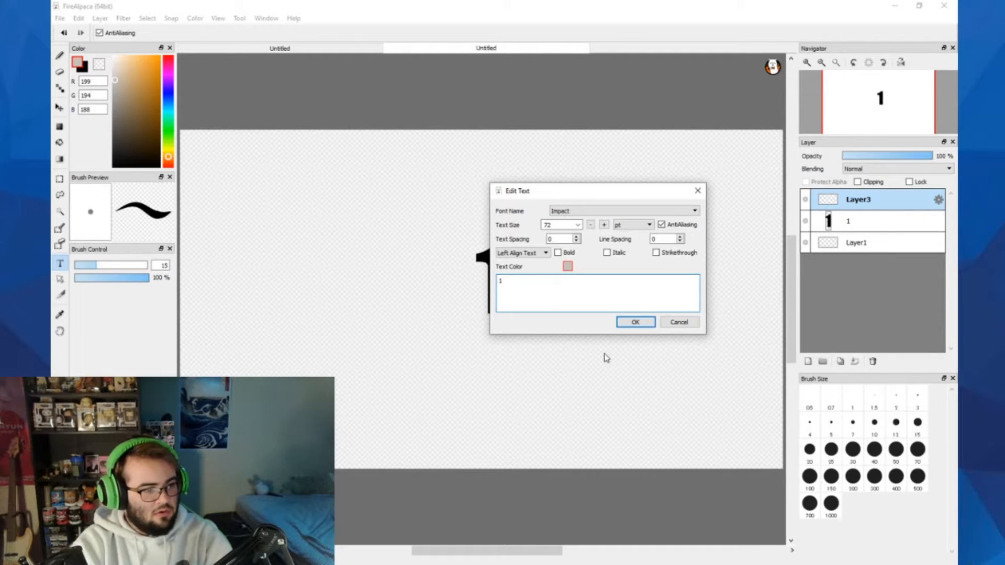
click(626, 324)
- Place the light grey 1 over the black one, shifted slightly down and left so the black forms a shadow on its right edge
drag(349, 340, 480, 278)
scroll(496, 280, up, 3)
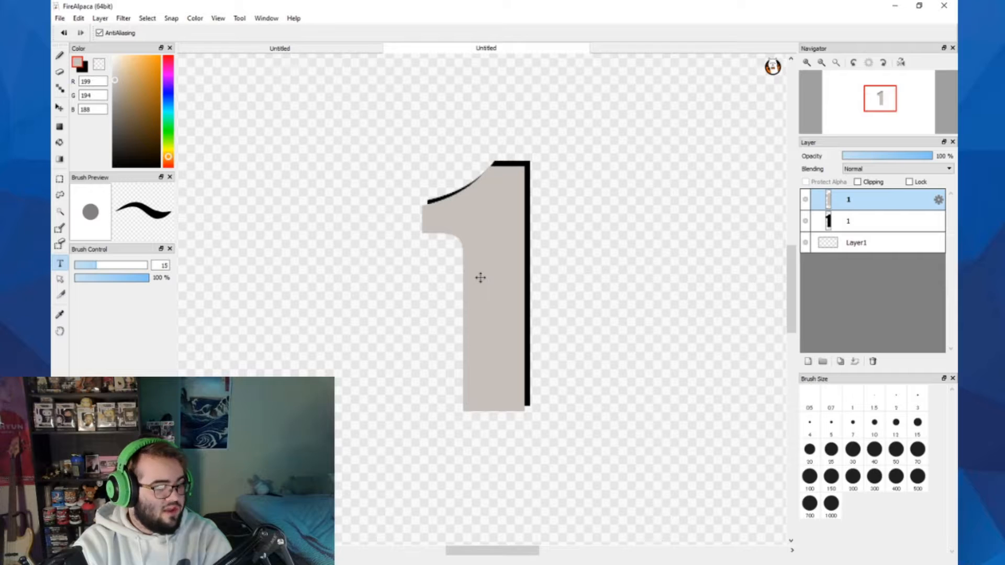
drag(480, 277, 491, 269)
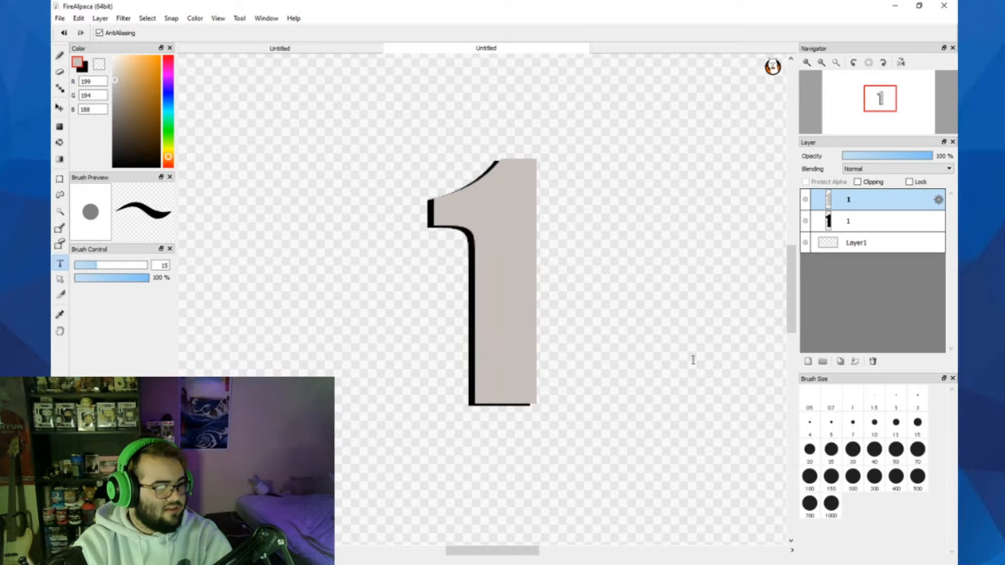
scroll(640, 325, up, 1)
scroll(640, 325, down, 3)
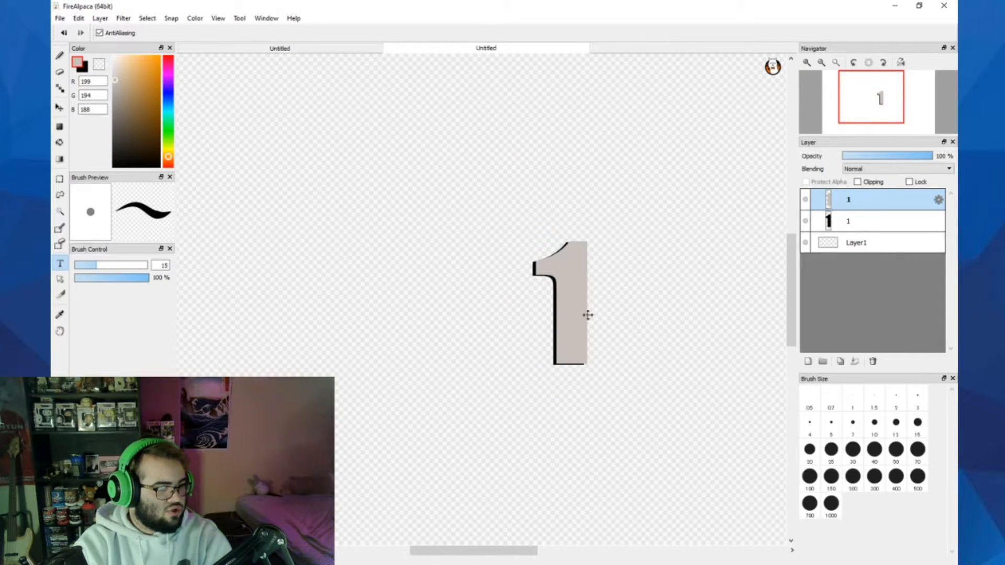
scroll(575, 306, up, 4)
drag(547, 288, 520, 302)
scroll(548, 294, down, 5)
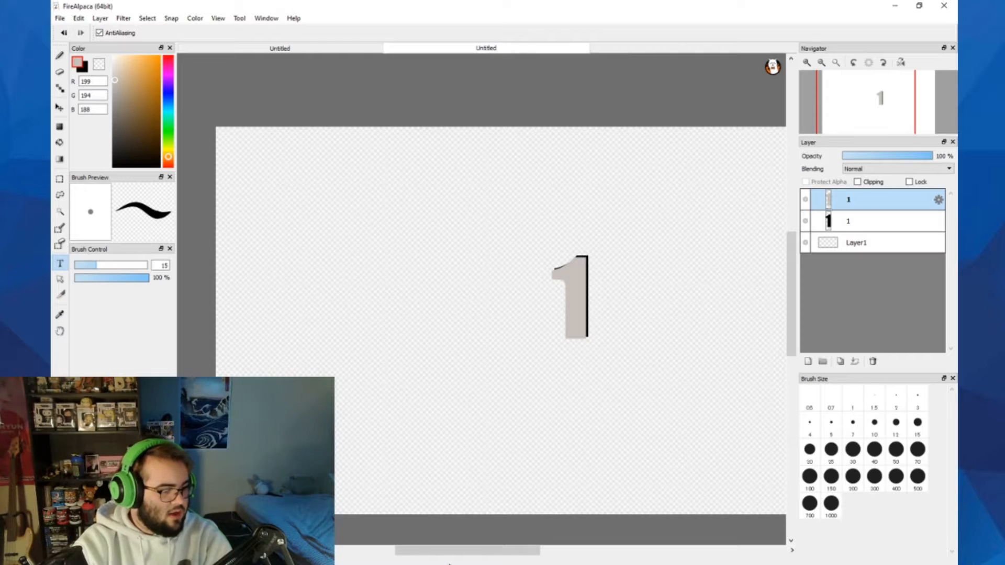
drag(478, 551, 506, 551)
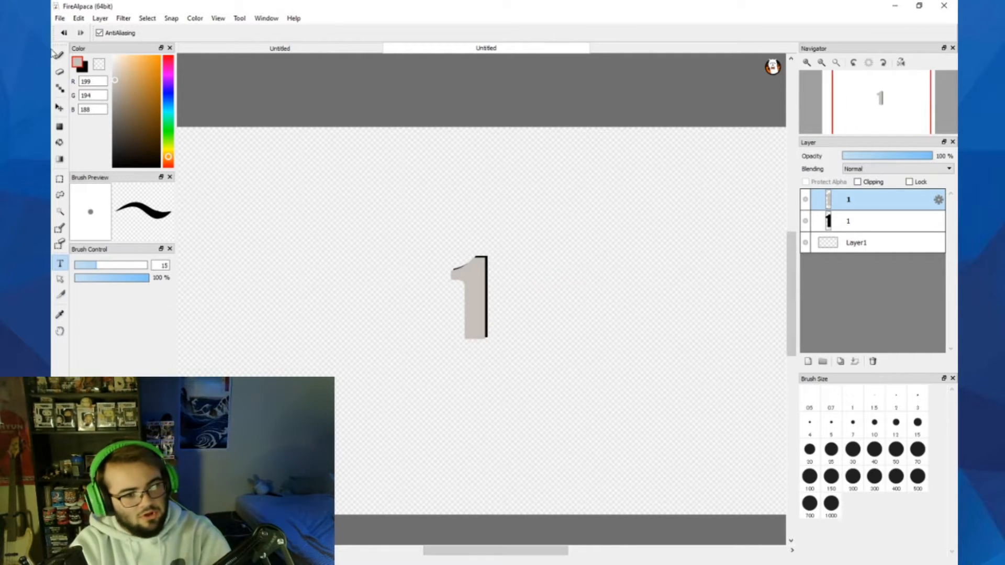
- Start saving the numeral image under a new name and go to the Videos folder
click(62, 20)
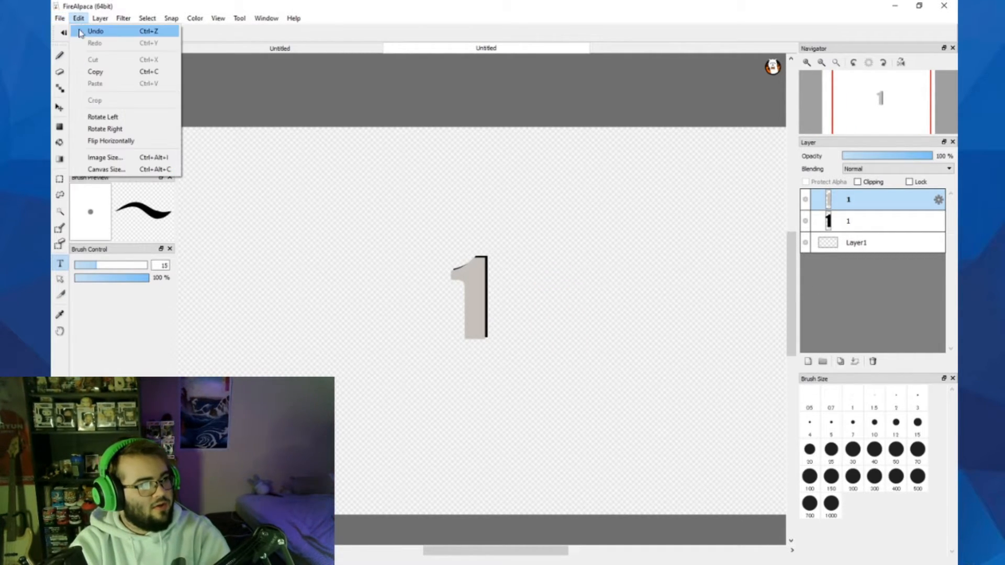
click(100, 113)
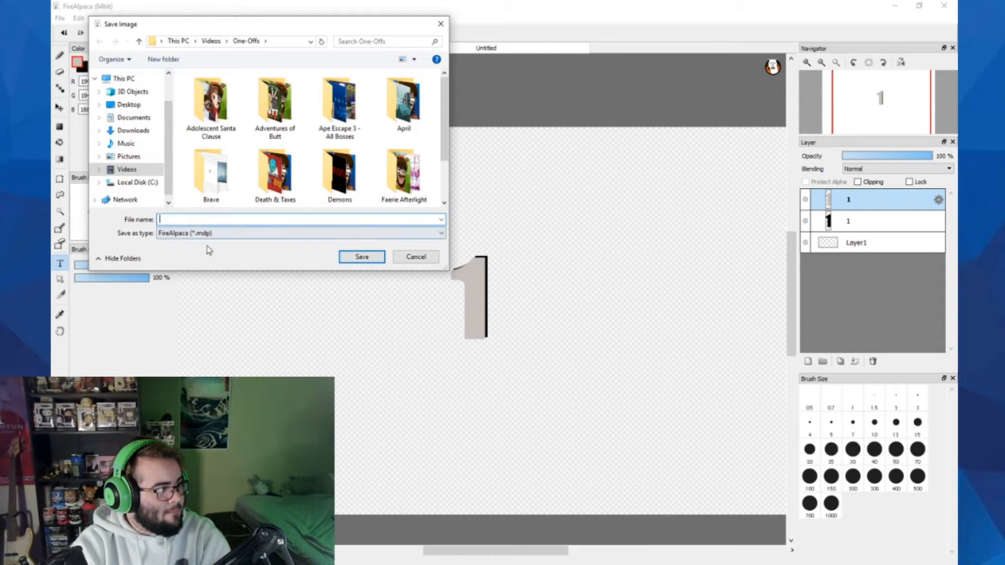
scroll(301, 136, down, 2)
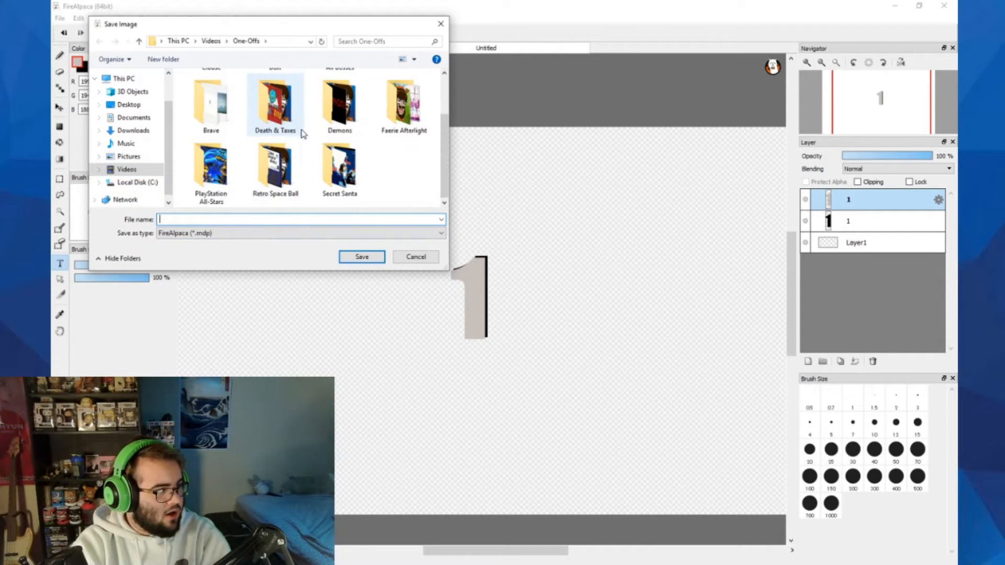
scroll(303, 134, up, 2)
click(136, 173)
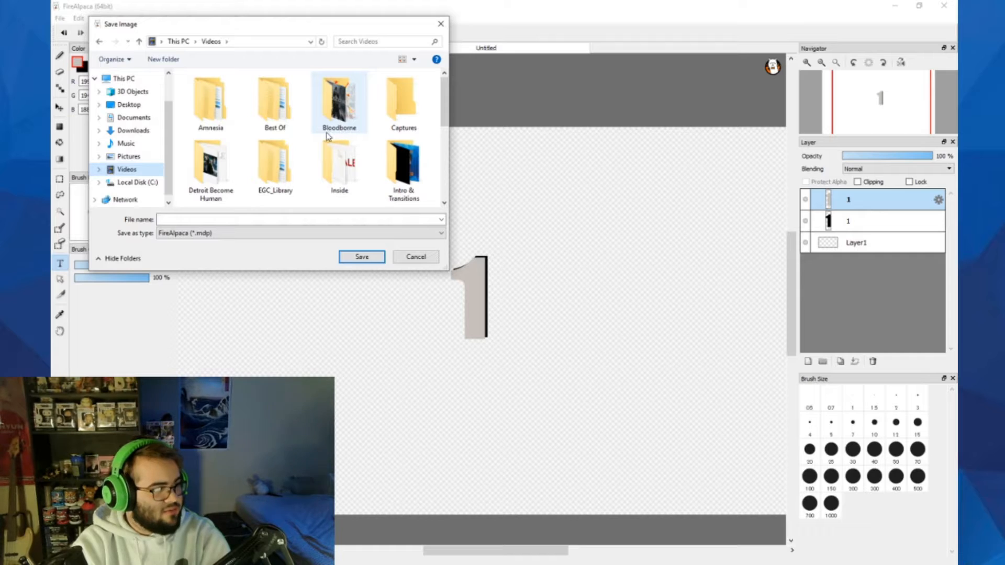
- Create a new folder named The Walking Dead inside the Videos folder
scroll(340, 162, down, 2)
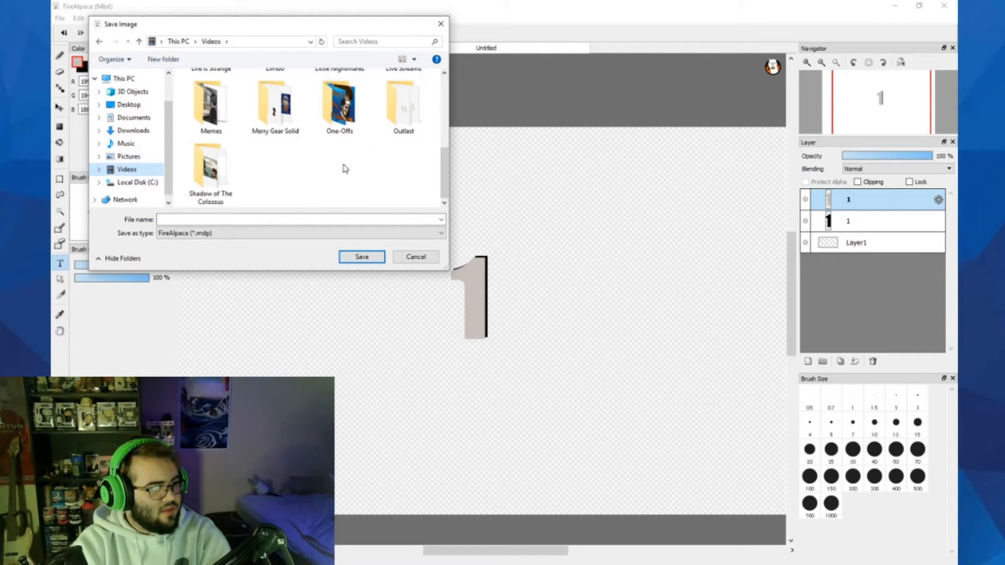
right_click(338, 172)
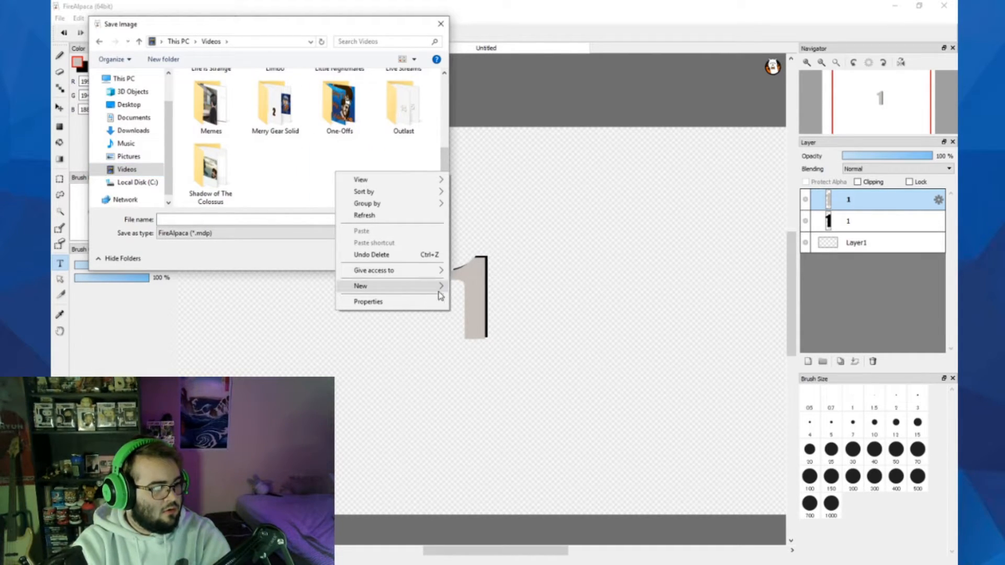
mouse_move(440, 295)
click(473, 285)
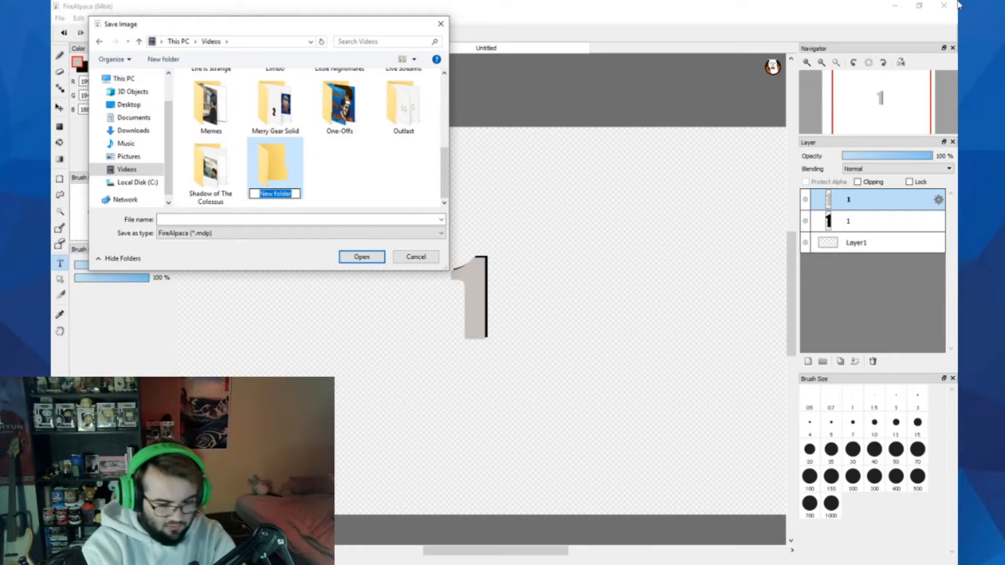
key(BackSpace)
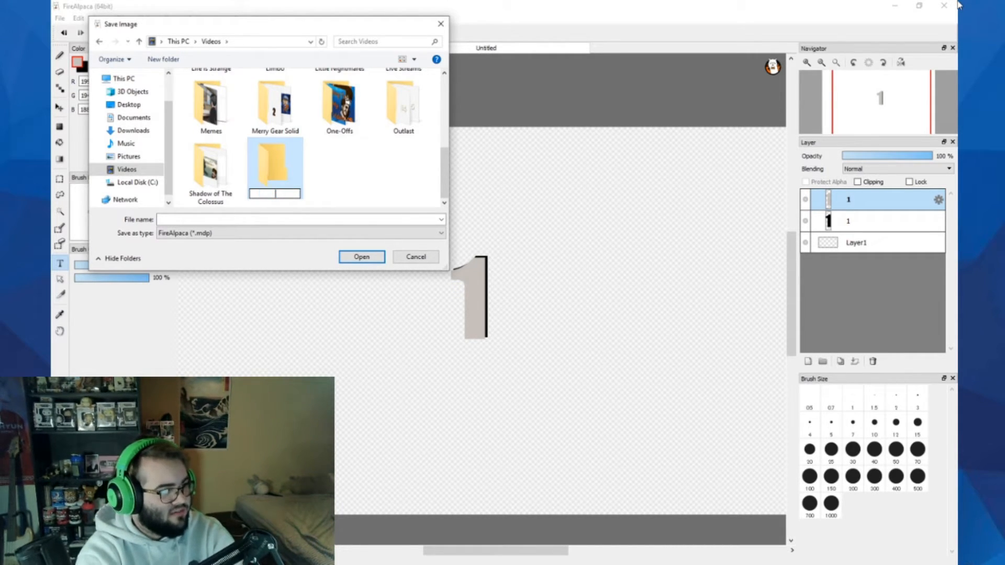
text(The Walking)
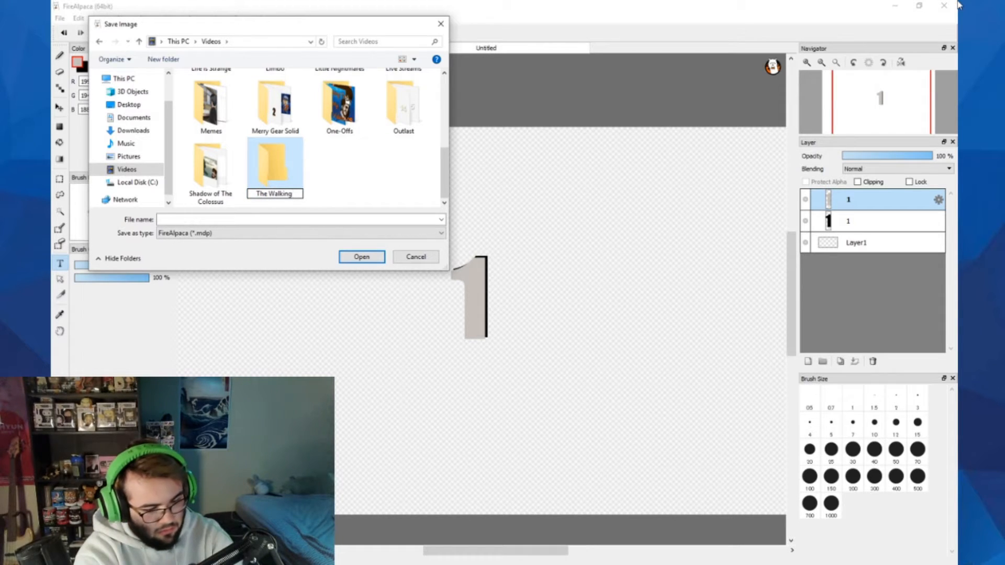
text( Dead)
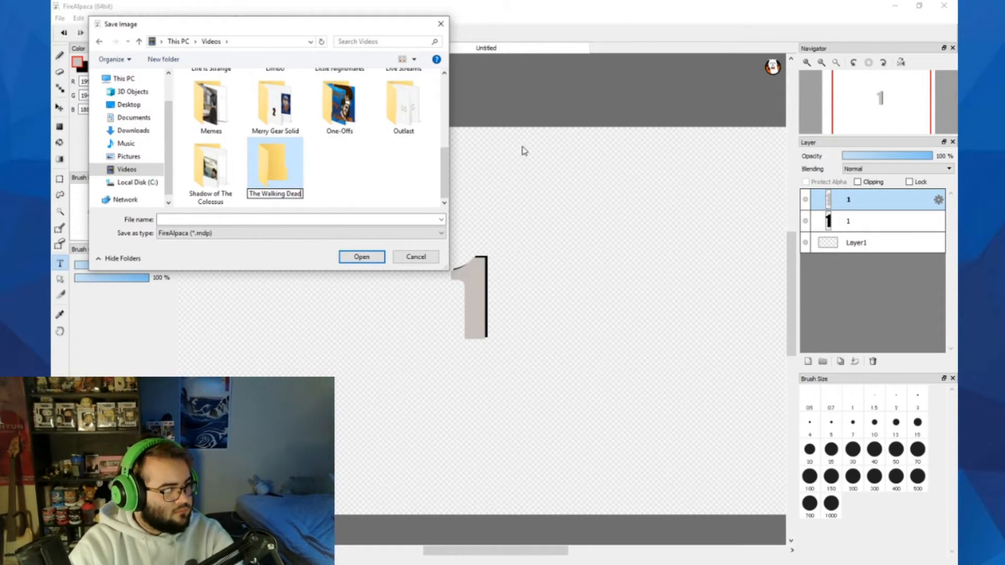
key(Return)
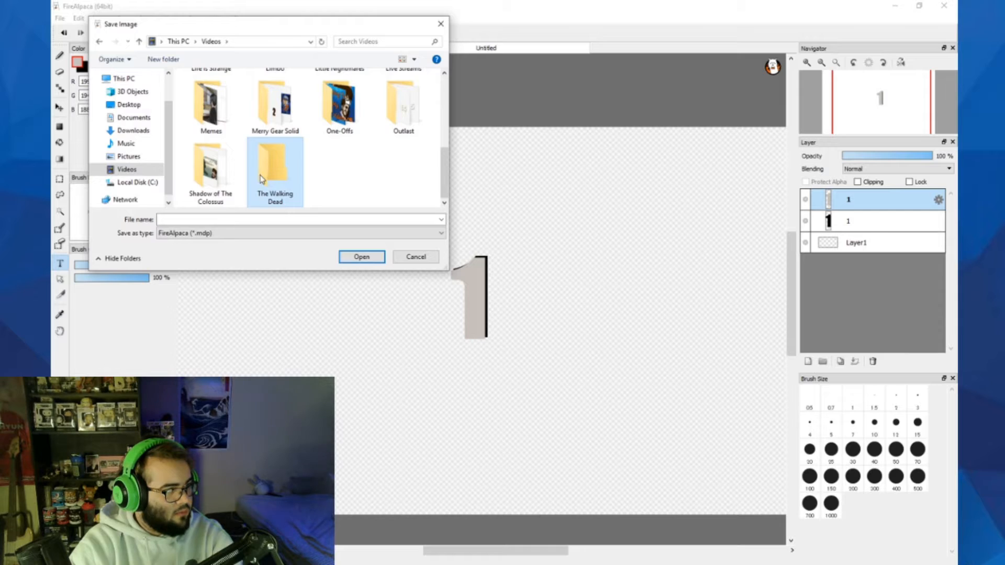
- Open the The Walking Dead folder and create a subfolder named Season 1 in it
double_click(261, 179)
click(188, 218)
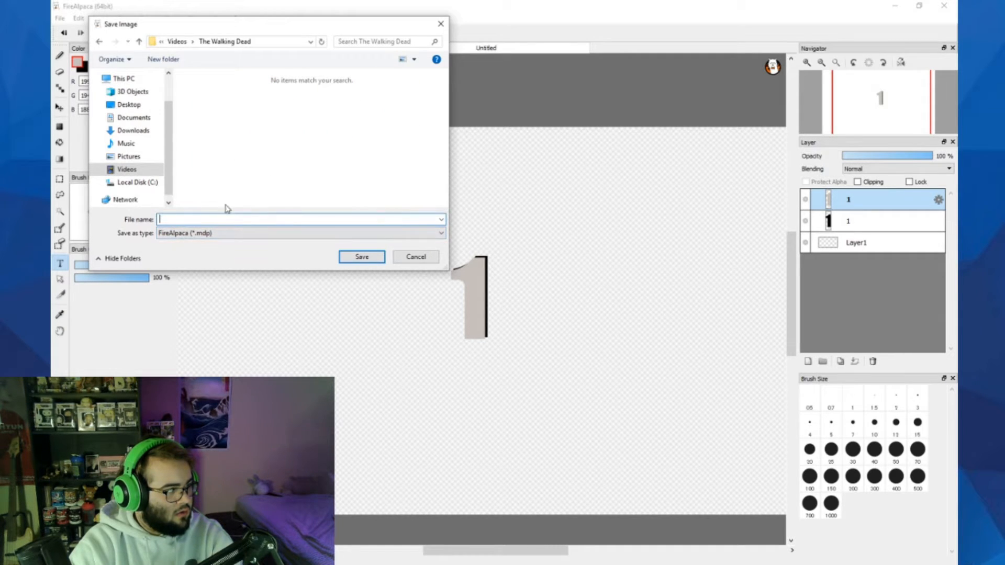
right_click(253, 148)
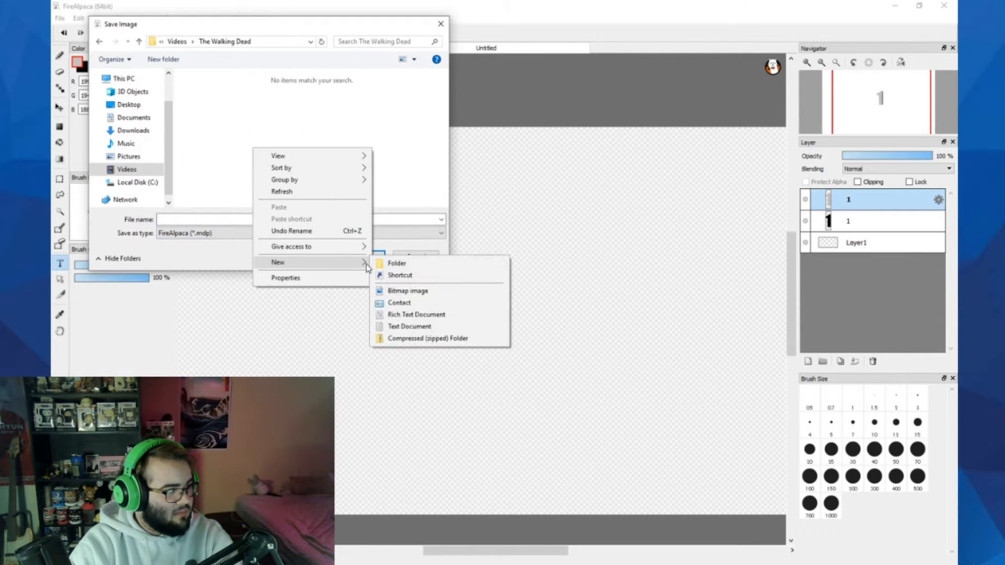
click(396, 263)
text(Season)
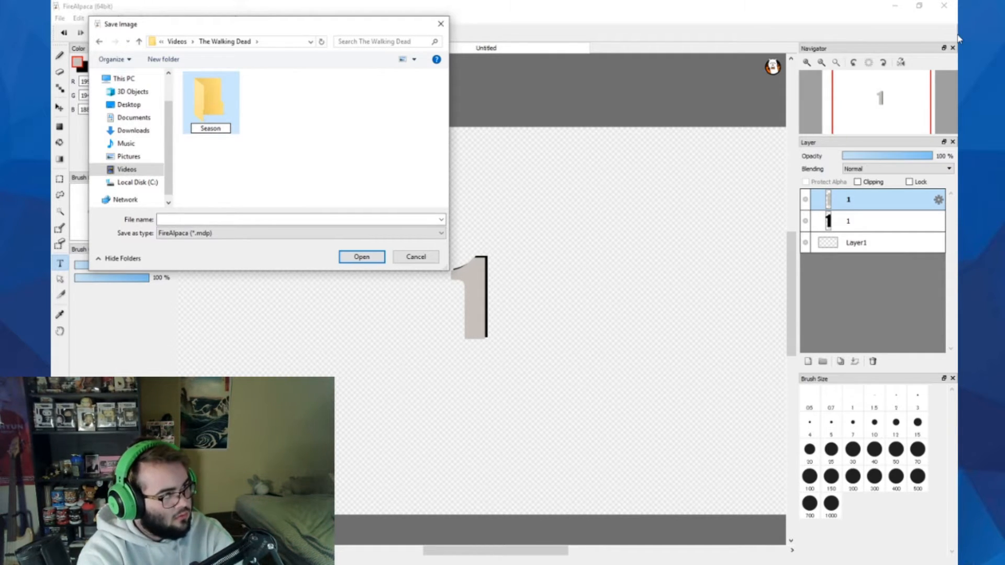
text( 1)
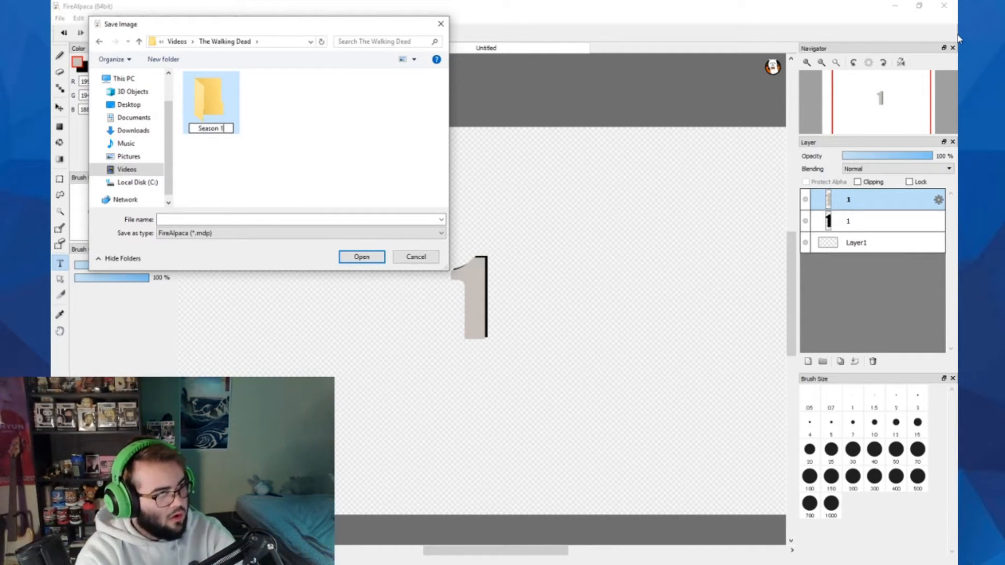
click(356, 152)
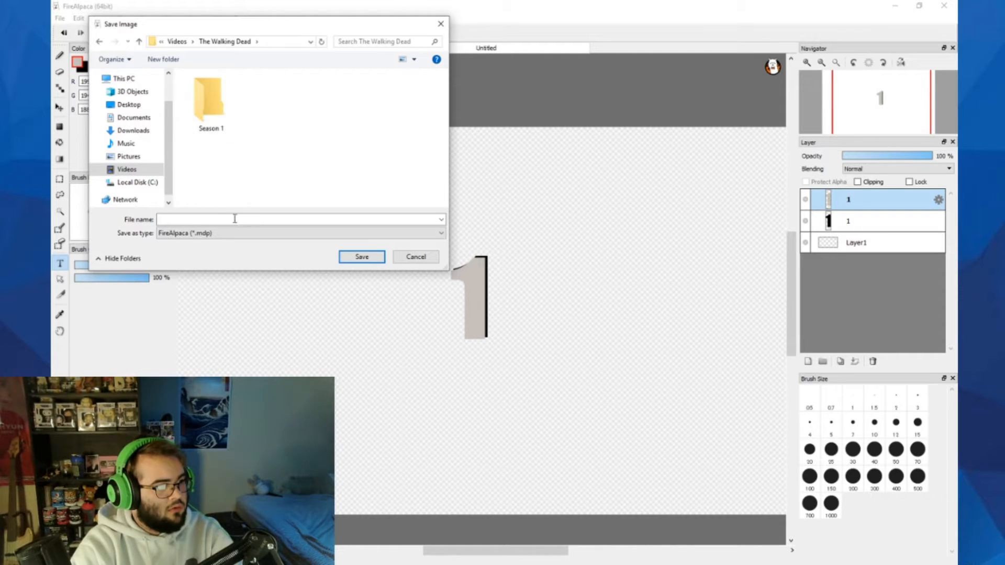
- Open the Season 1 folder and create a subfolder named Part 1 in it
double_click(227, 118)
right_click(225, 143)
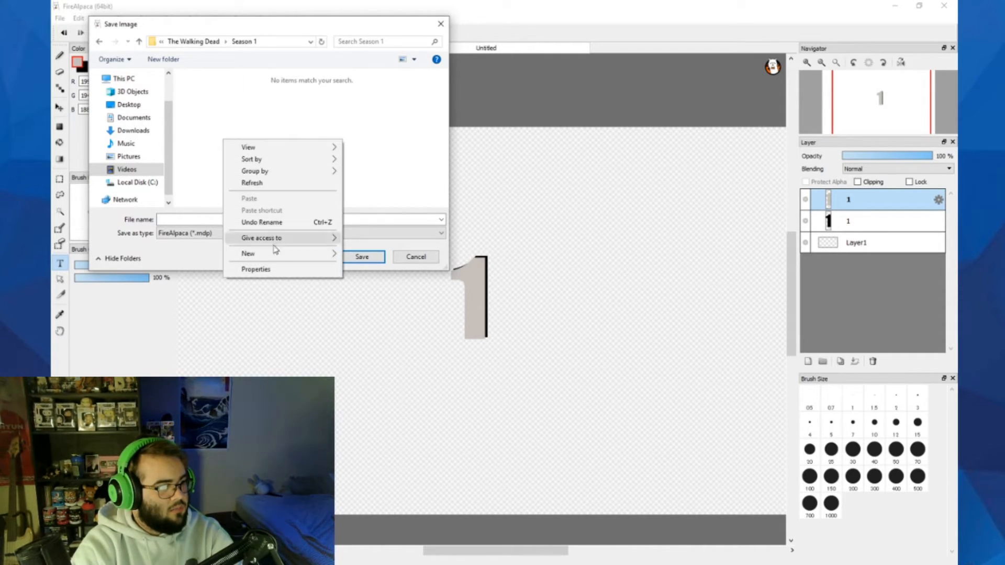
mouse_move(321, 255)
click(361, 253)
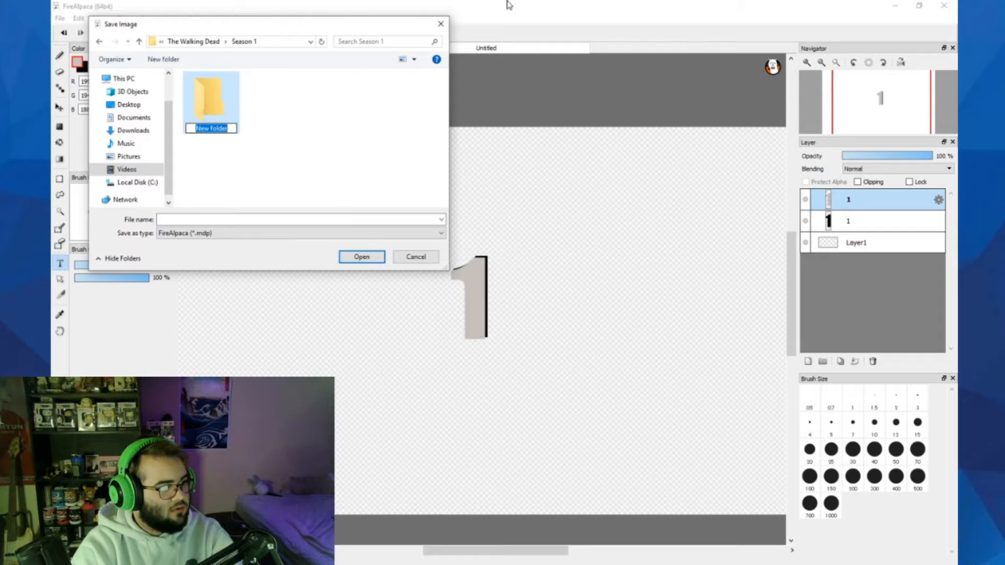
key(BackSpace)
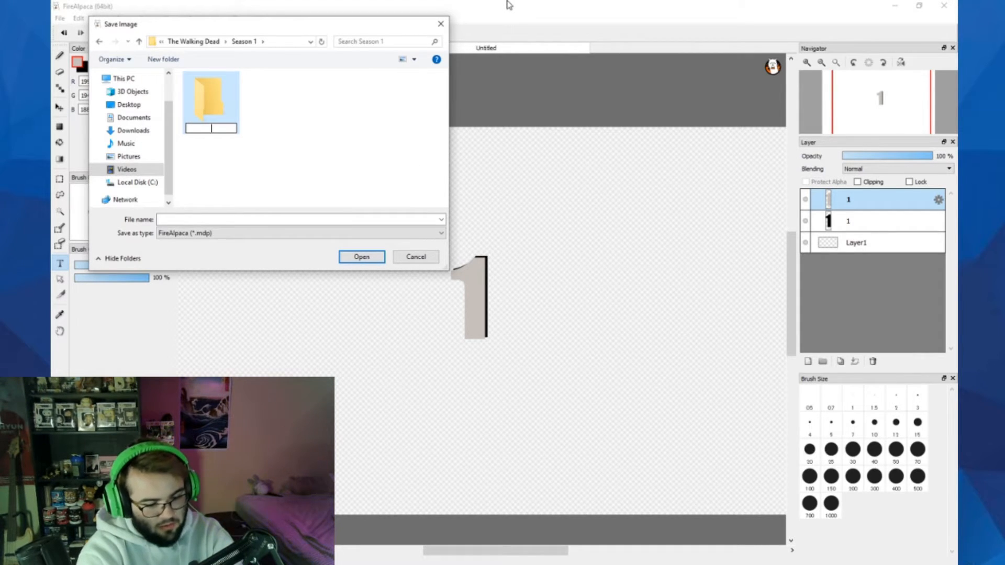
text(Part 1)
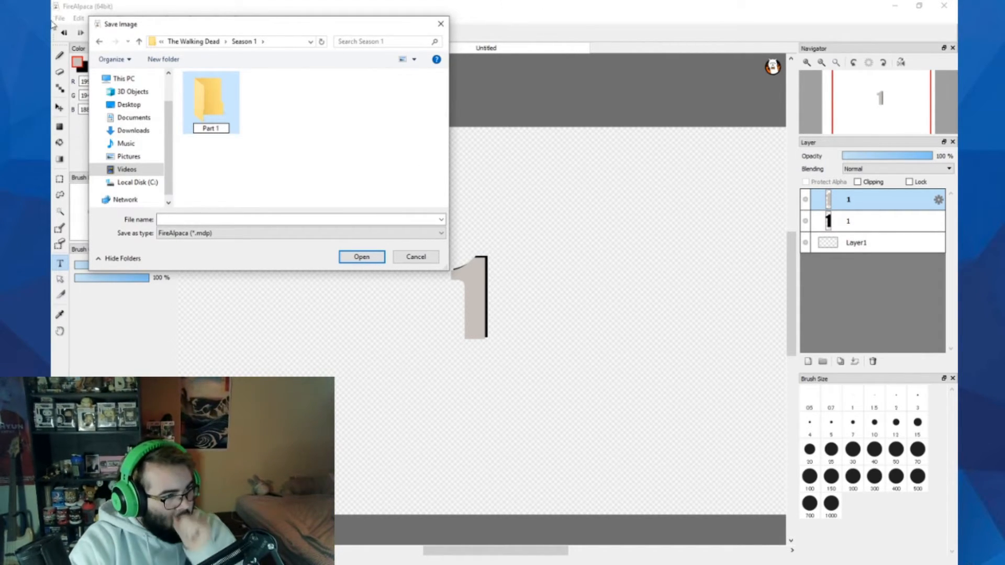
click(346, 136)
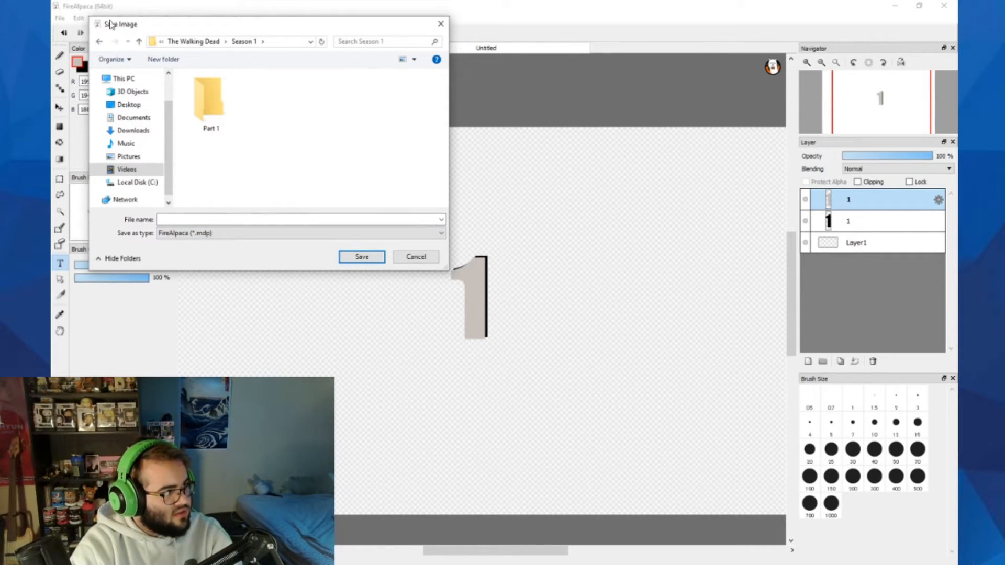
- Go back to the The Walking Dead folder and save the numeral image there as Asset in FireAlpaca (*.mdp) format
click(99, 42)
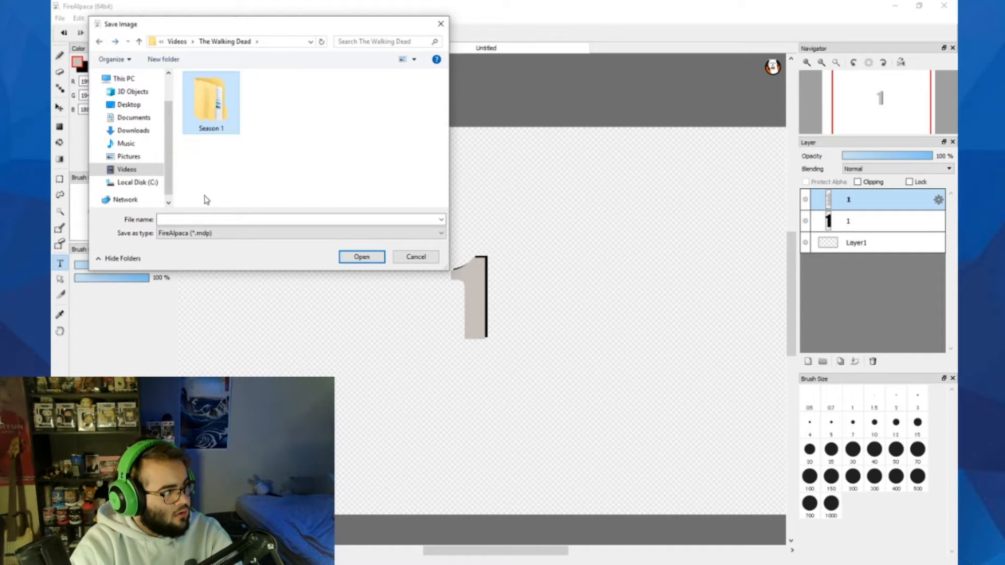
click(206, 220)
text(Asset)
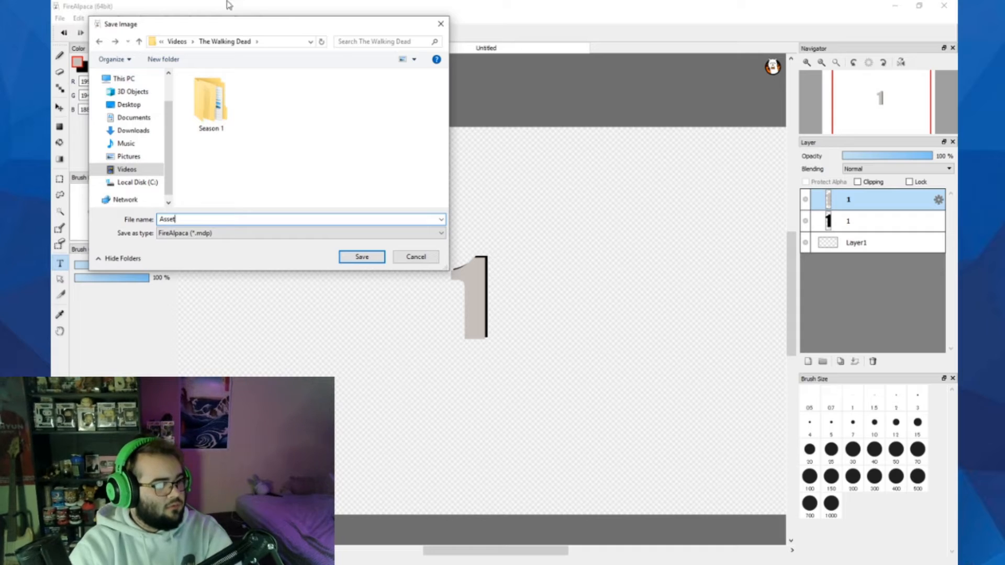
click(362, 256)
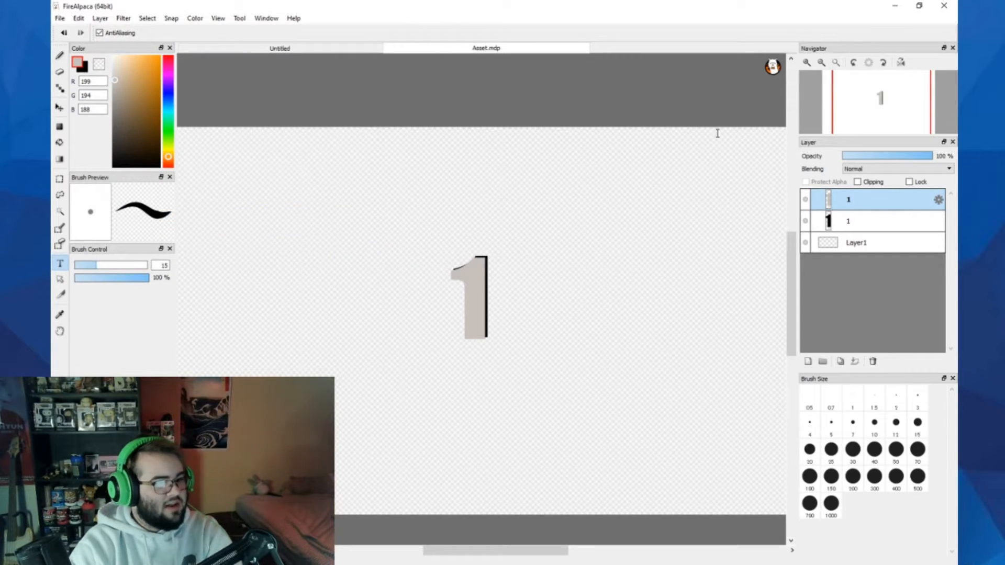
- Merge all layers of the numeral image into a single layer
click(100, 18)
click(125, 152)
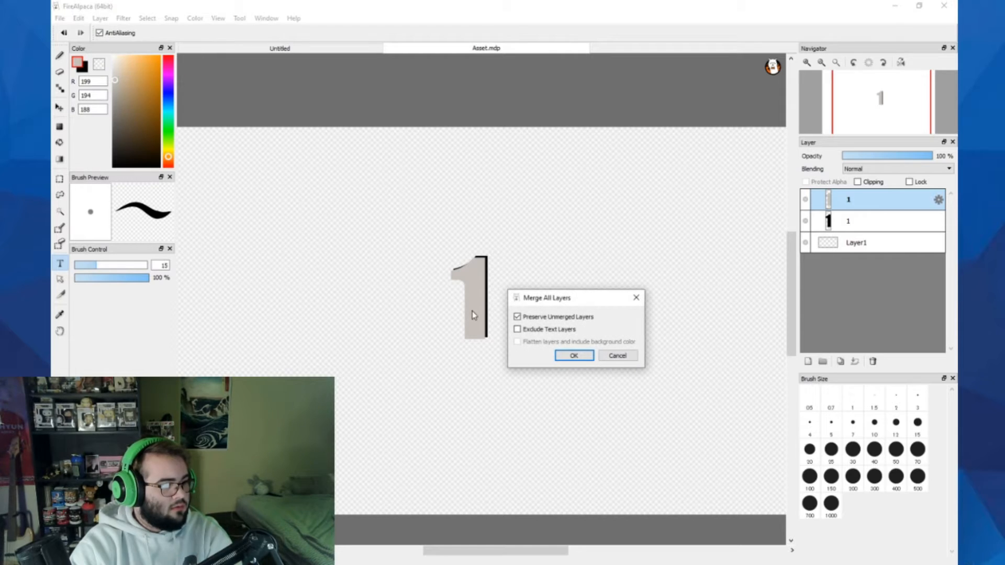
click(574, 355)
- Save the merged numeral in the The Walking Dead folder as a PNG named 1, and close that image
click(59, 17)
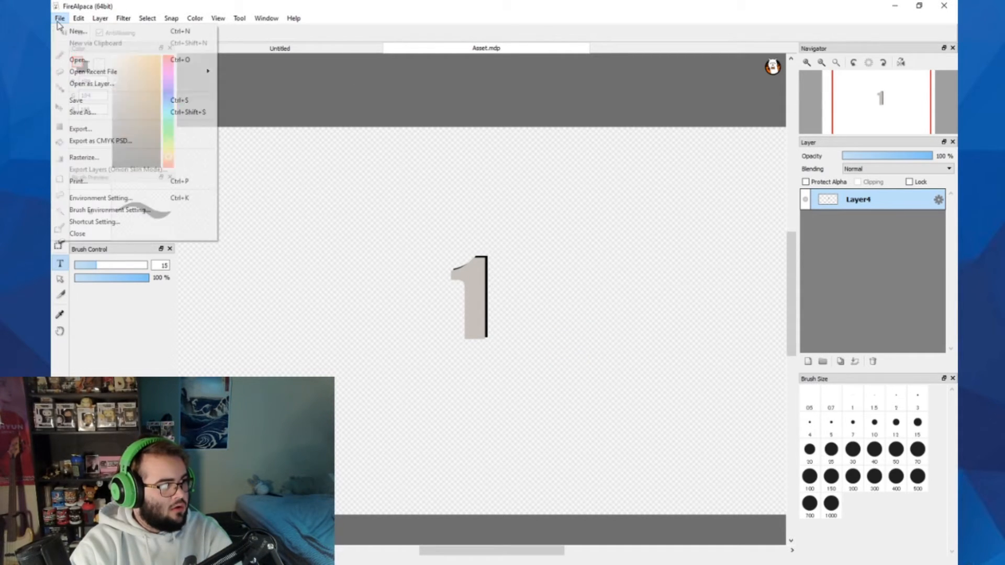
click(93, 111)
click(199, 233)
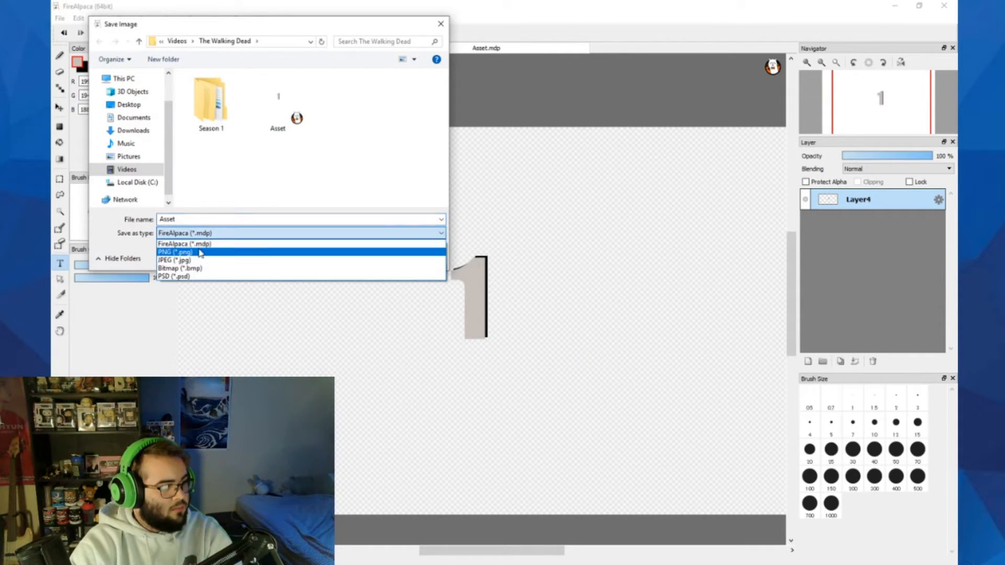
click(200, 253)
double_click(211, 219)
key(BackSpace)
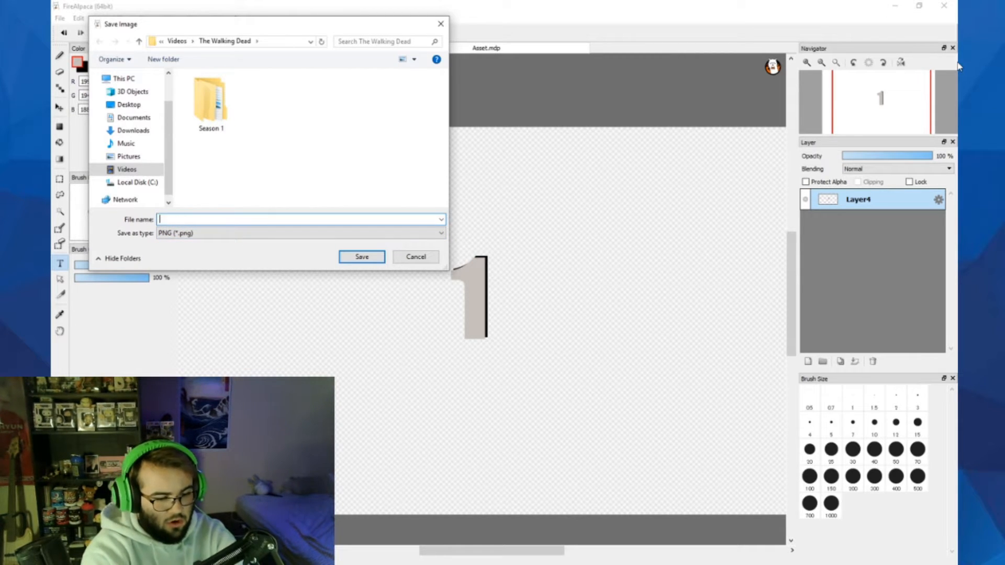
text(1)
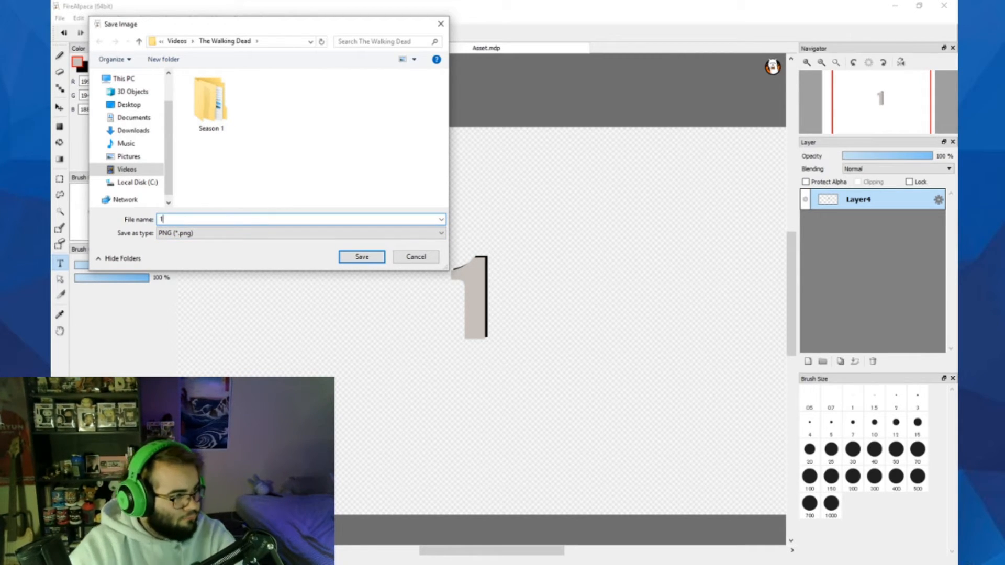
click(369, 261)
click(492, 313)
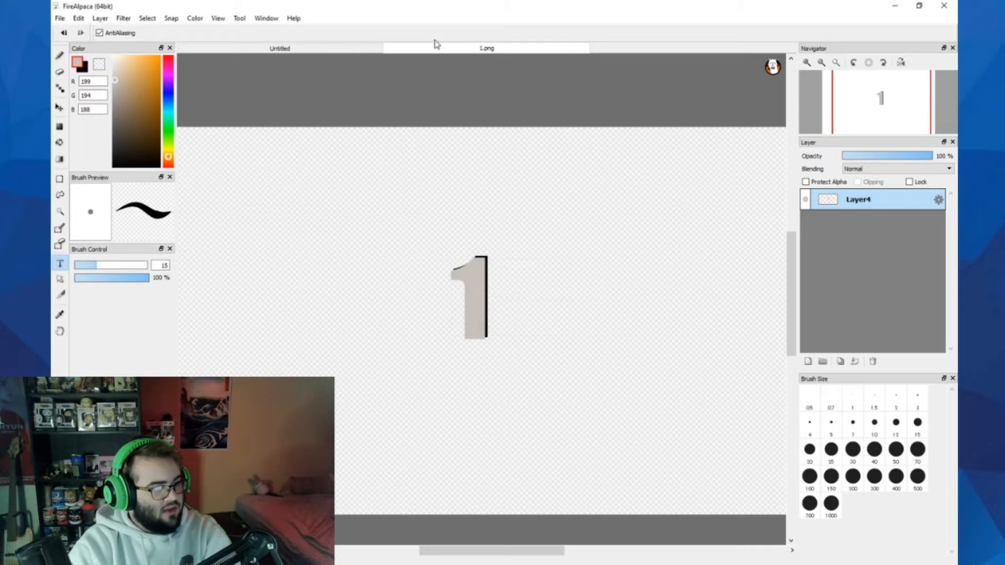
right_click(501, 55)
click(525, 57)
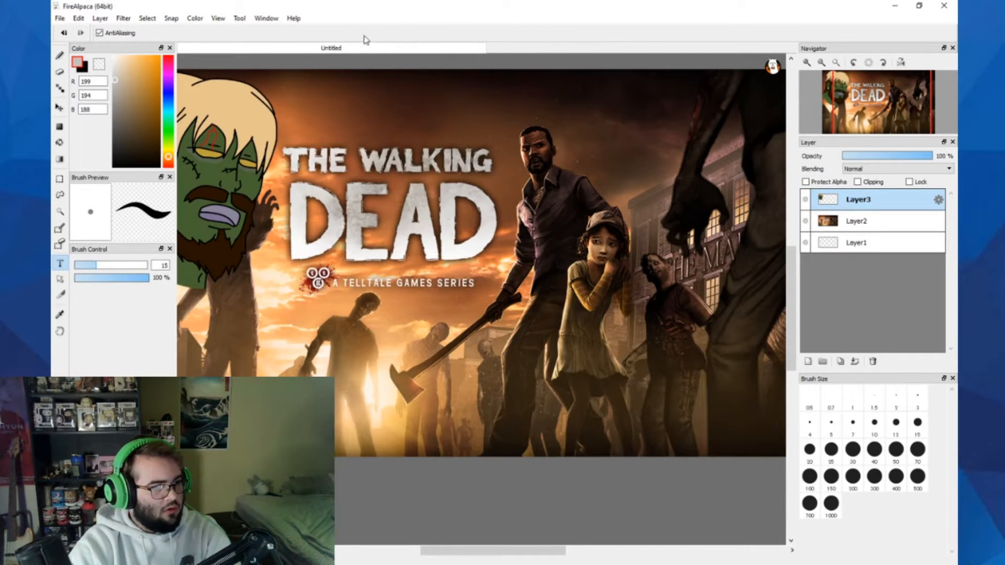
- Open the image 1 from Videos > The Walking Dead as a new layer in the Walking Dead picture
scroll(418, 164, down, 1)
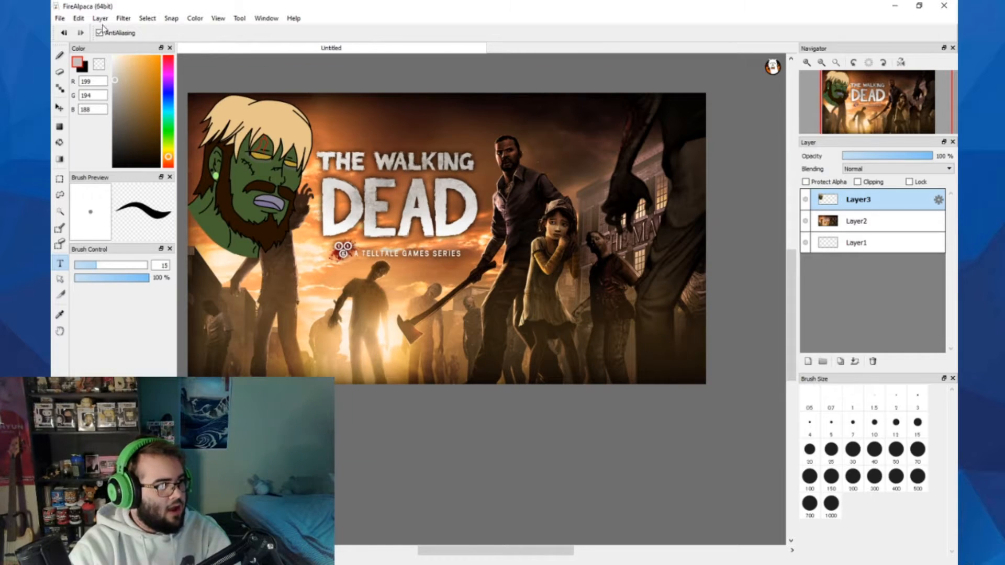
click(61, 18)
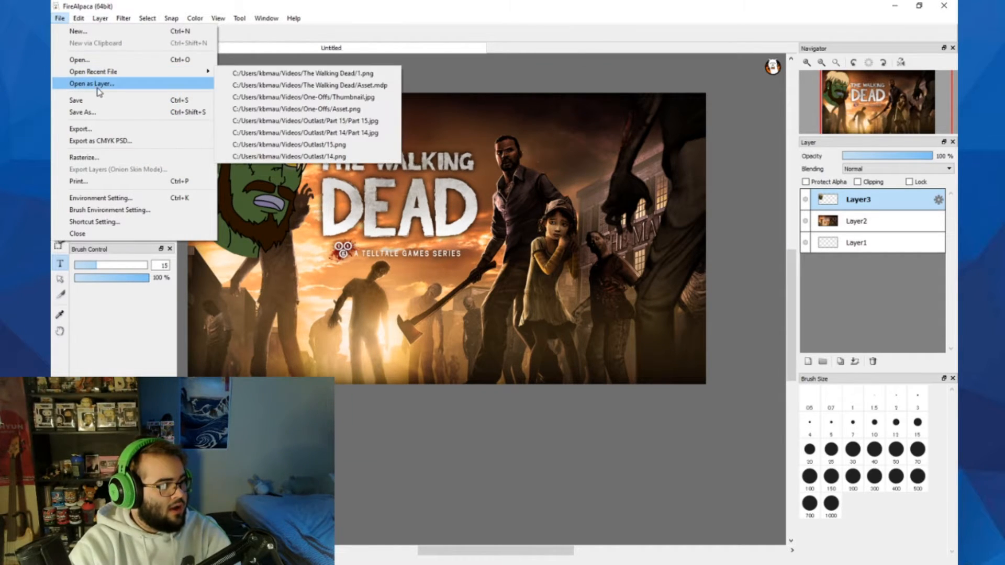
click(97, 83)
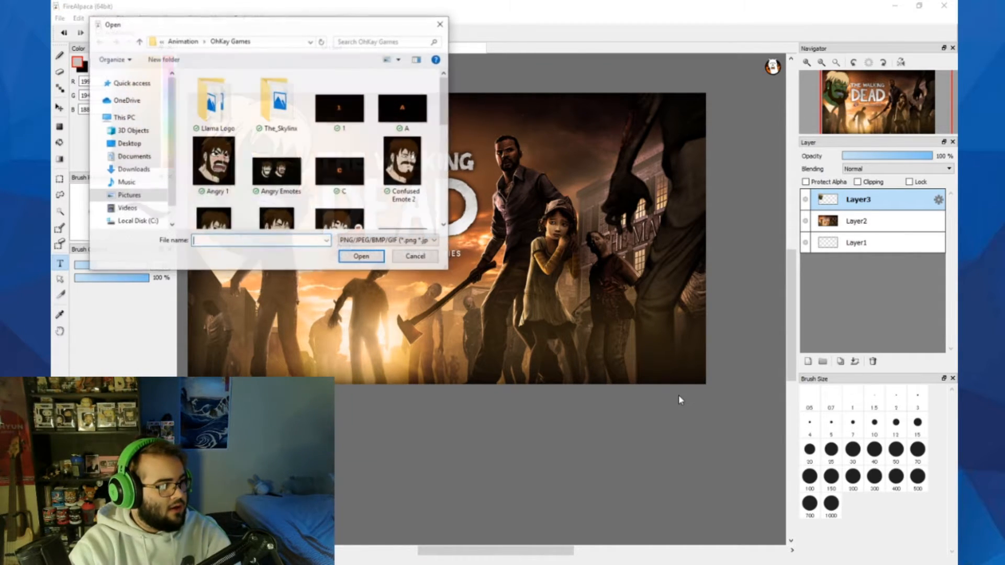
click(112, 208)
double_click(280, 191)
click(280, 107)
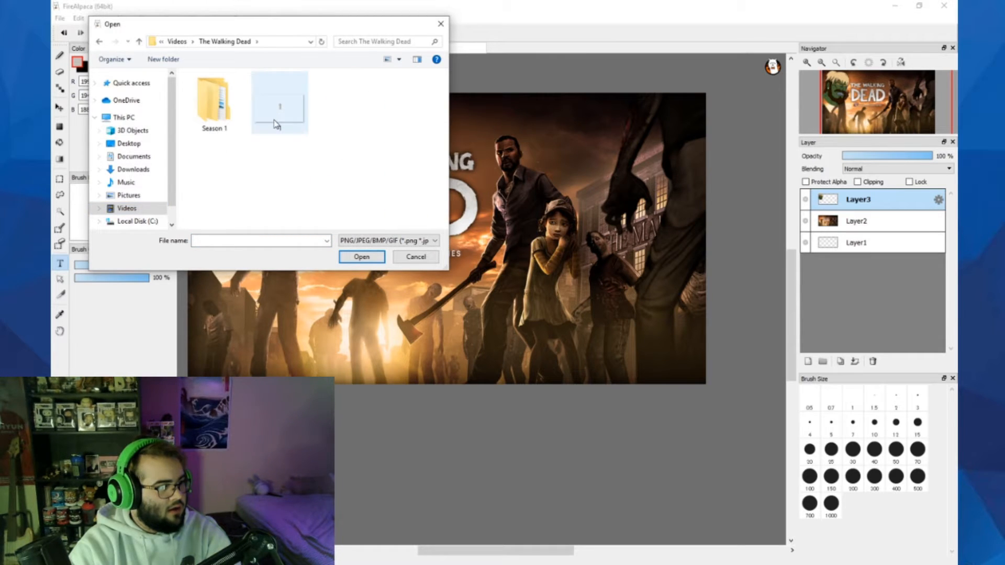
click(362, 256)
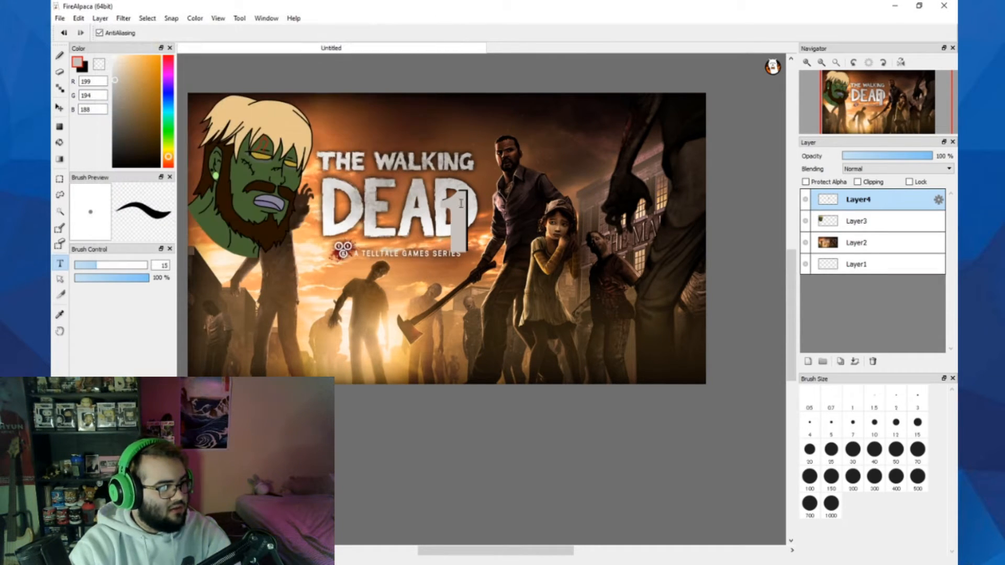
- Move the numeral 1 from the title to the picture's upper right area, beside the large zombie's hand
click(60, 107)
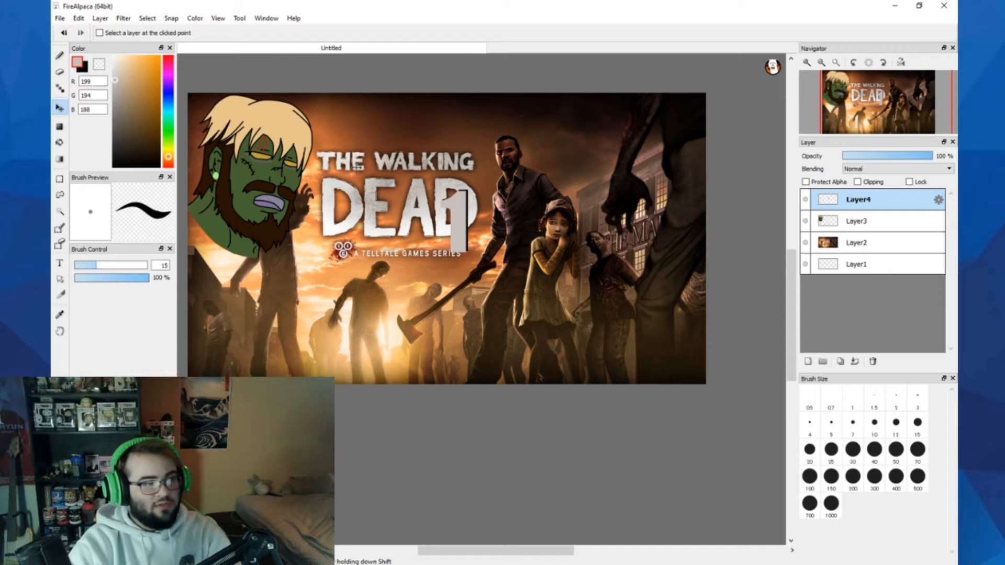
drag(466, 219, 635, 180)
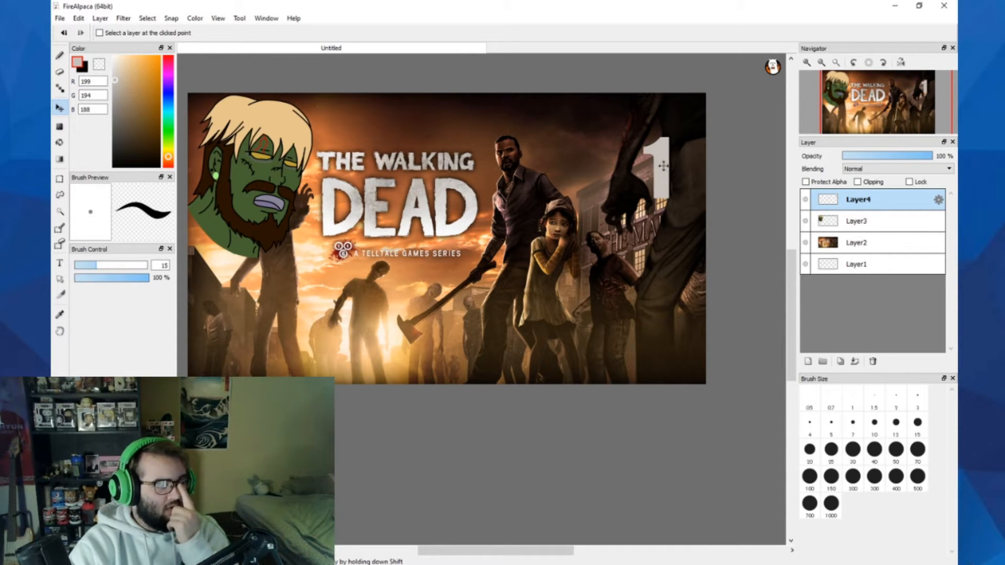
click(60, 18)
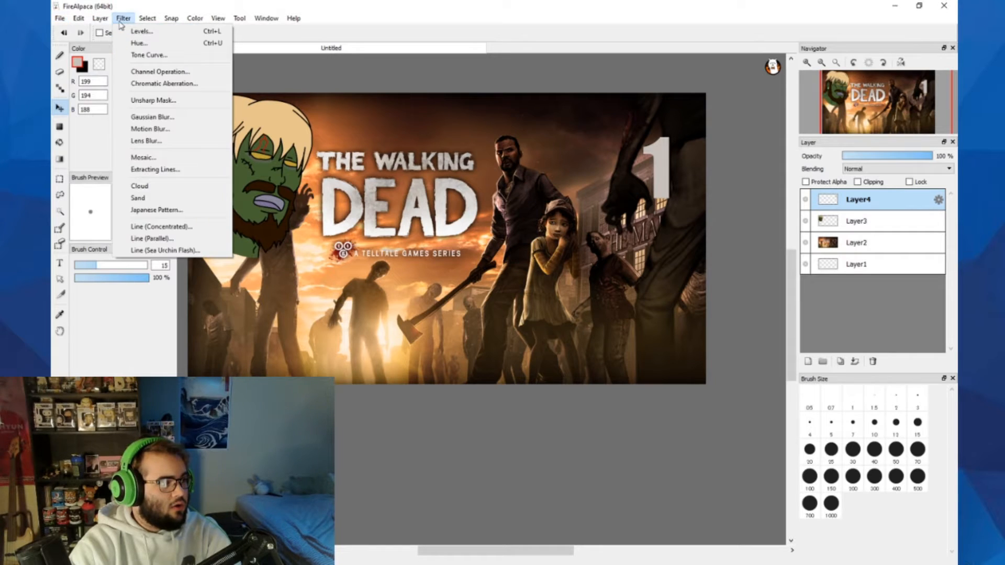
- Transform the numeral 1 by tilting it slightly clockwise and placing it in the picture's upper right corner, beside the large zombie's arm
click(168, 143)
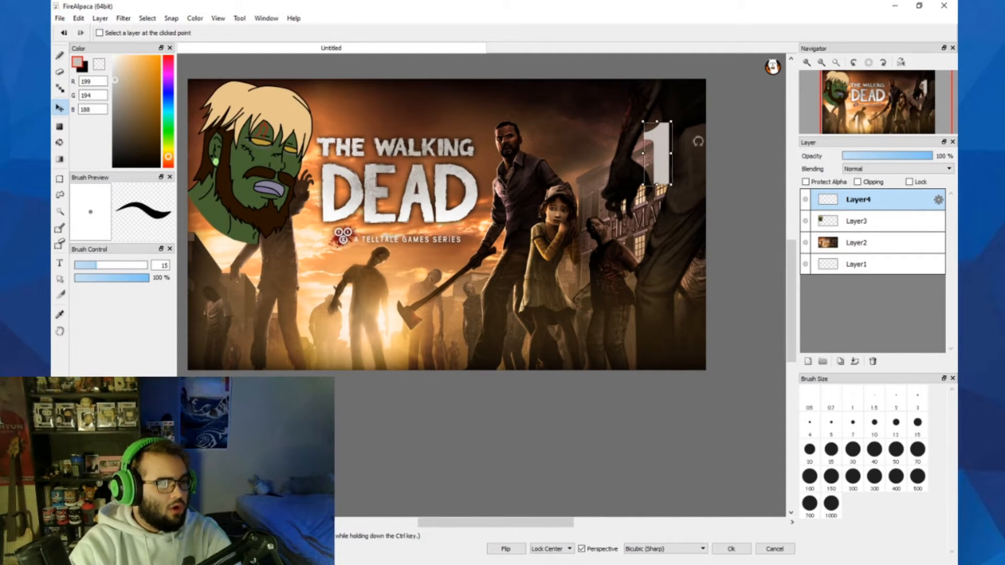
drag(662, 158, 653, 130)
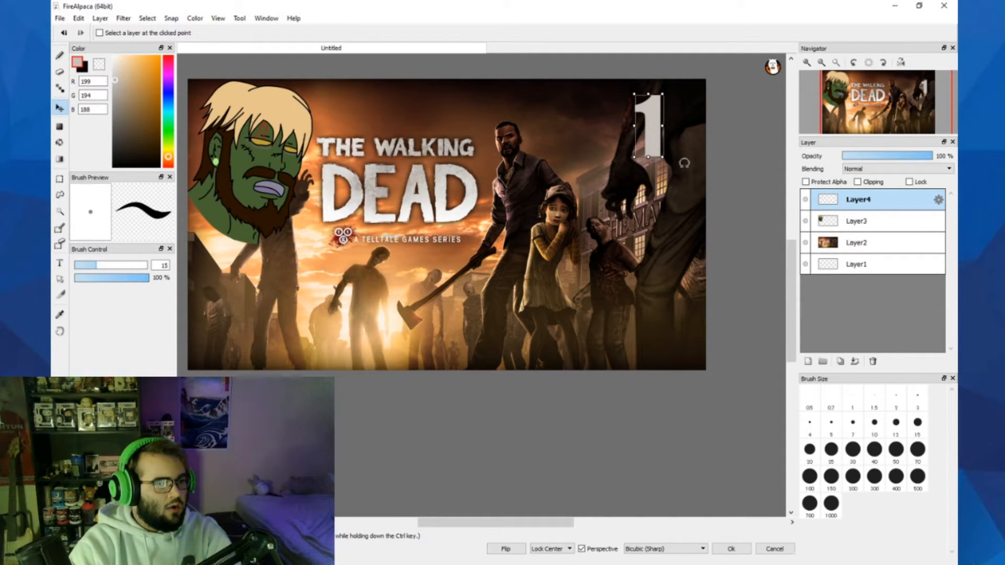
mouse_move(684, 163)
mouse_down()
mouse_move(682, 175)
mouse_move(665, 161)
mouse_move(682, 151)
mouse_up()
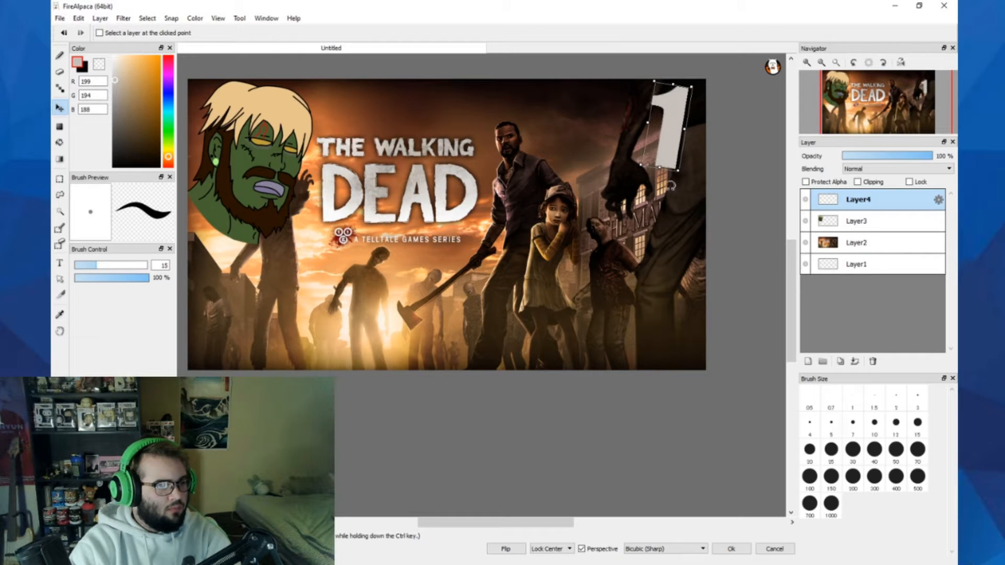
click(150, 19)
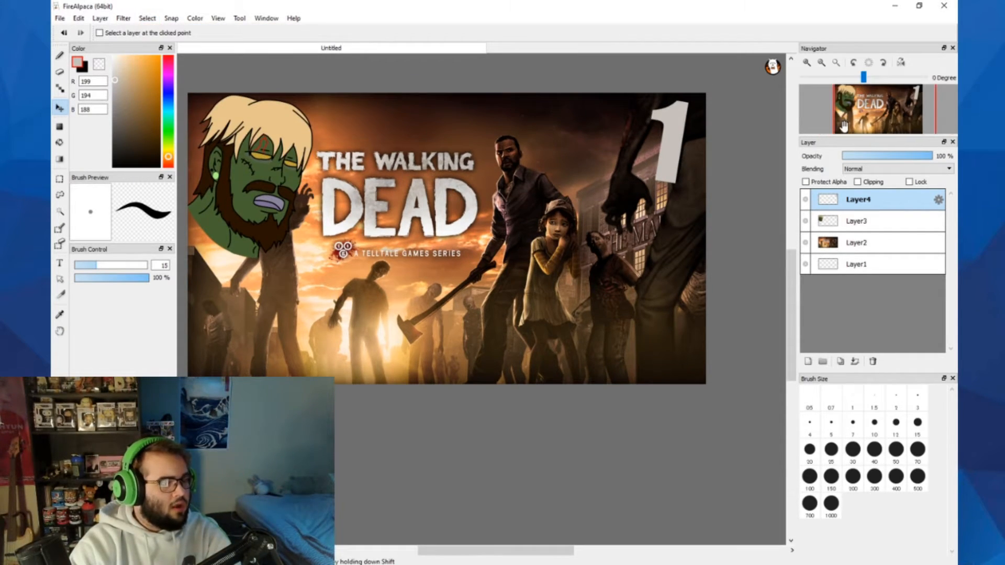
- Save the layered thumbnail in the The Walking Dead folder as a FireAlpaca (*.mdp) file named Template
click(59, 20)
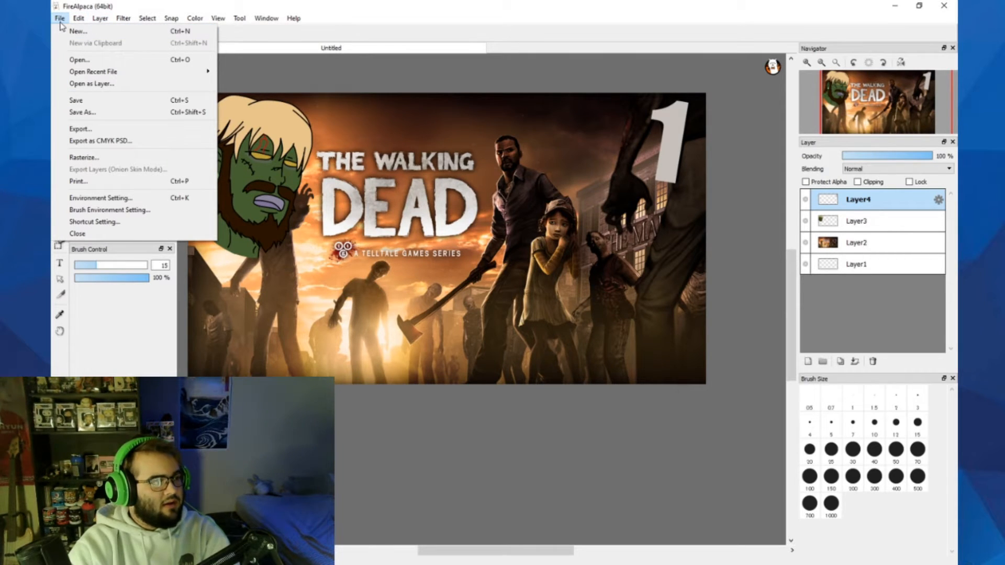
click(105, 112)
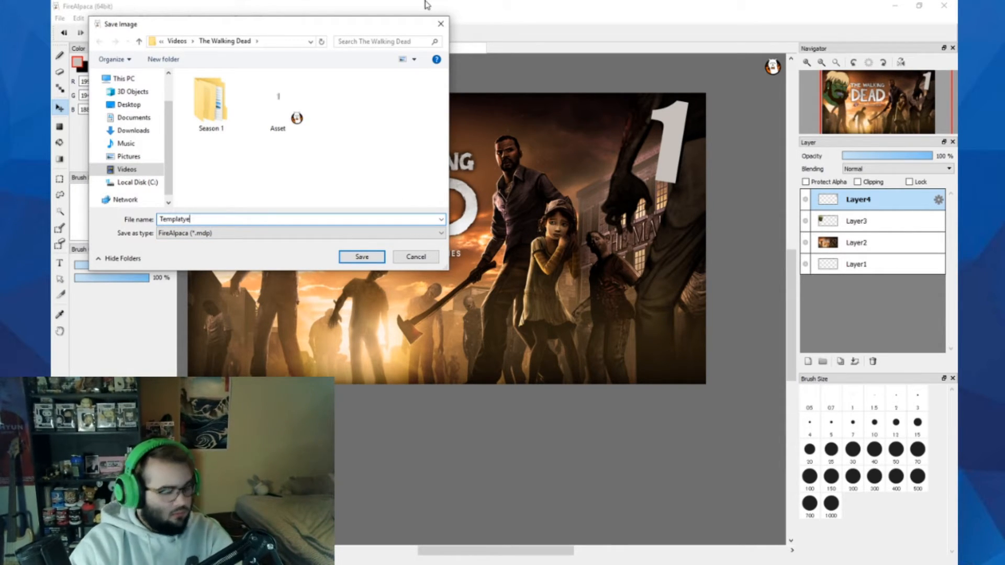
key(BackSpace)
text(e)
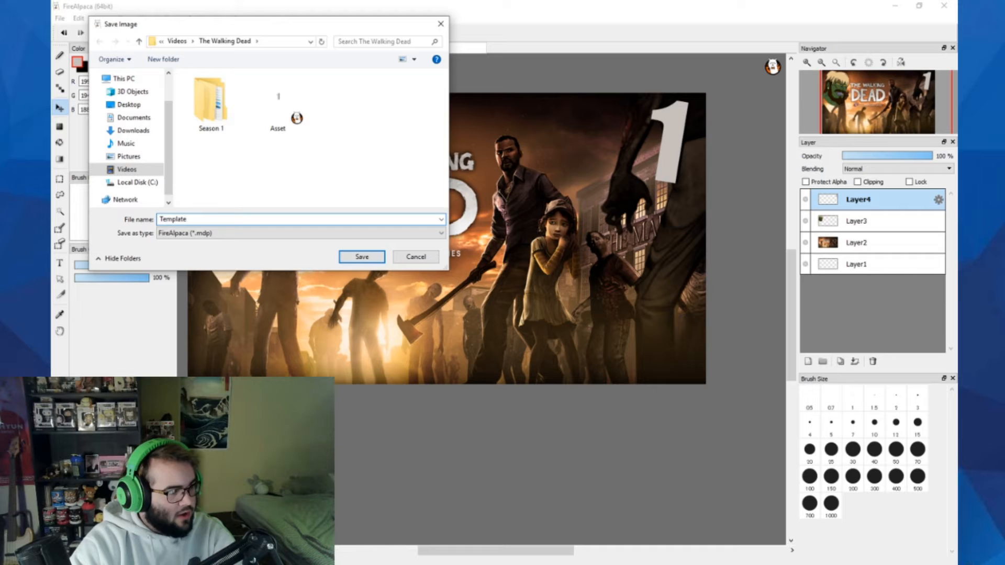
click(379, 257)
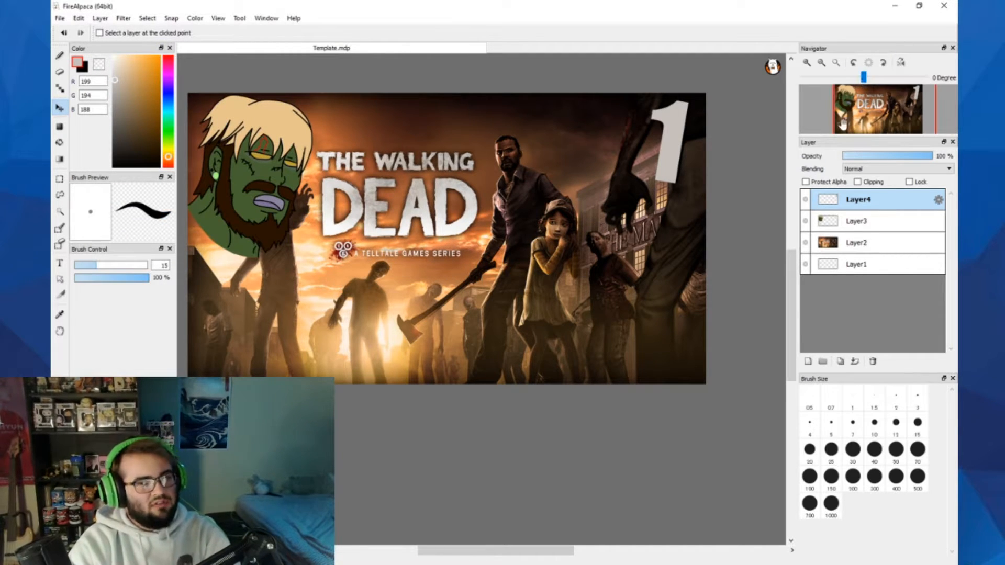
- Delete the numeral 1's layer as a trial and undo the deletion
right_click(863, 206)
click(873, 362)
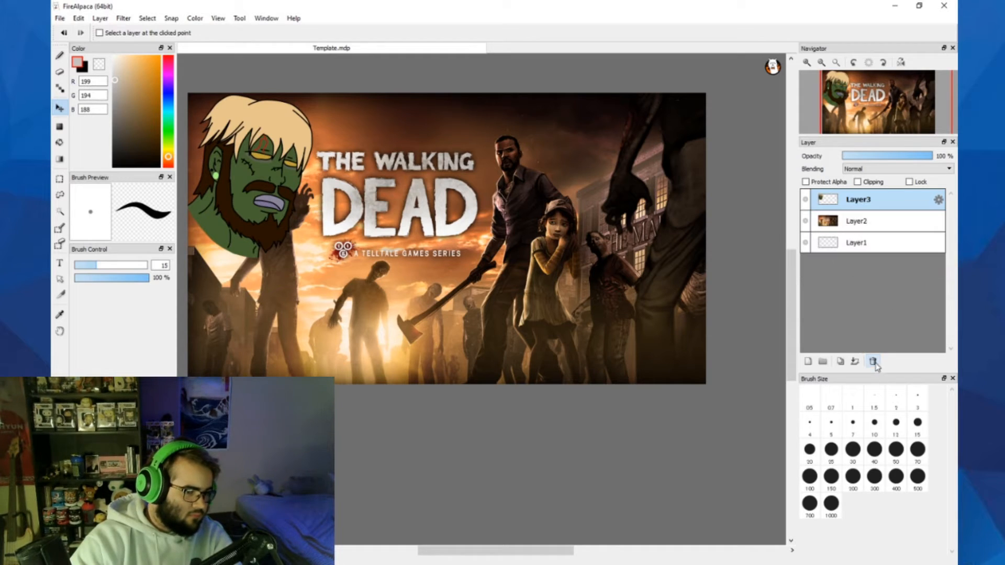
click(60, 17)
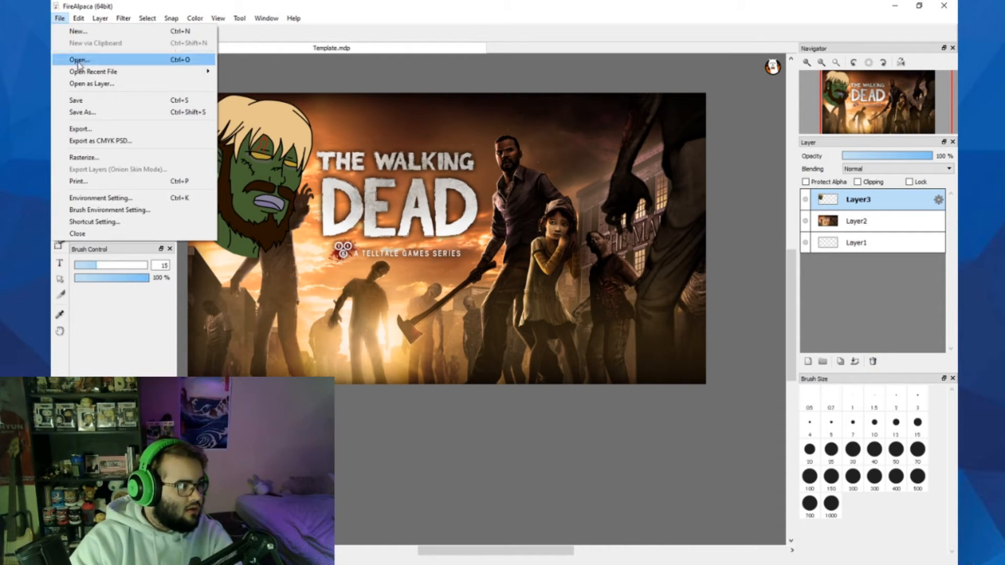
key(Escape)
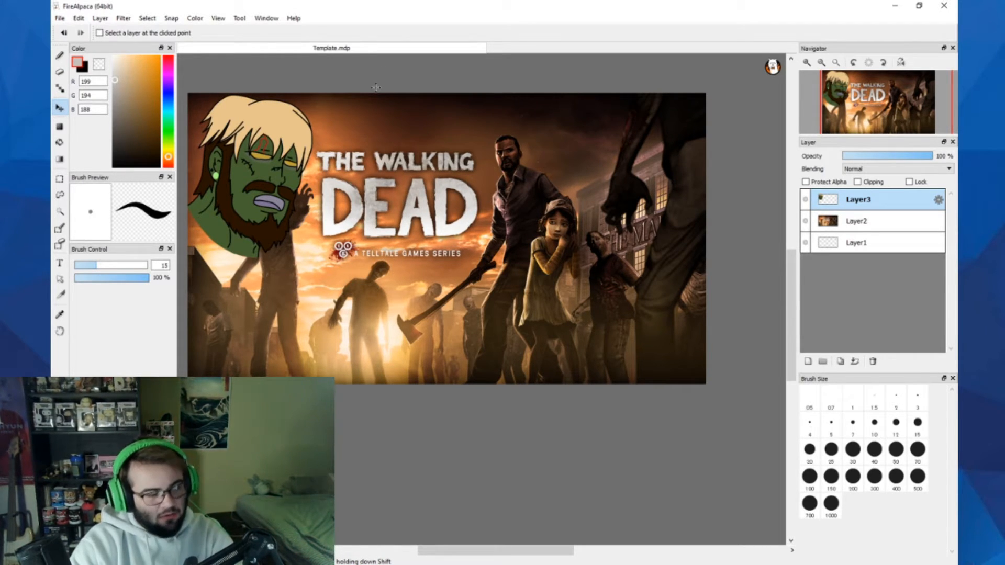
key(ctrl+v)
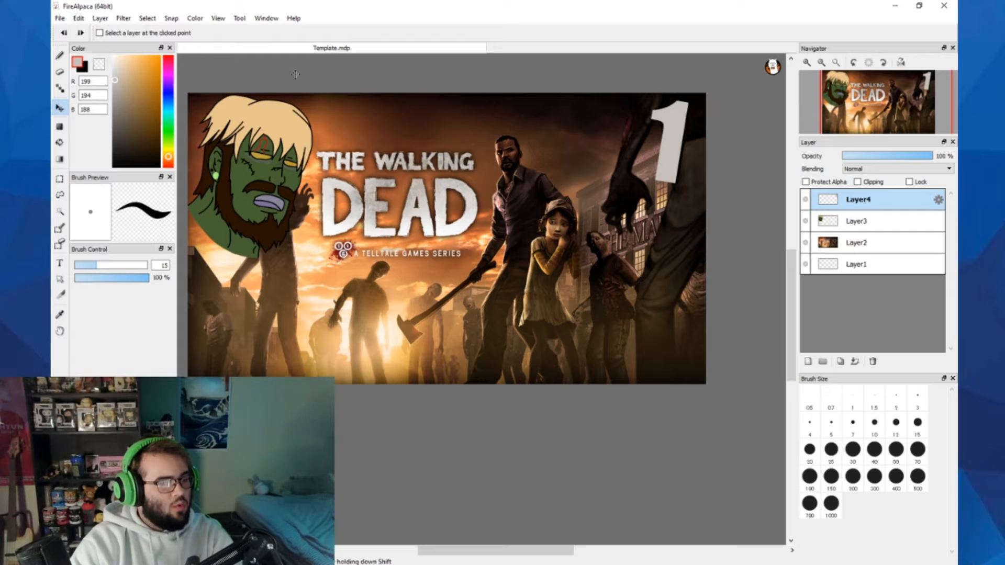
- Merge all layers of the thumbnail into a single layer, and test it by moving the merged picture and undoing the move
click(60, 18)
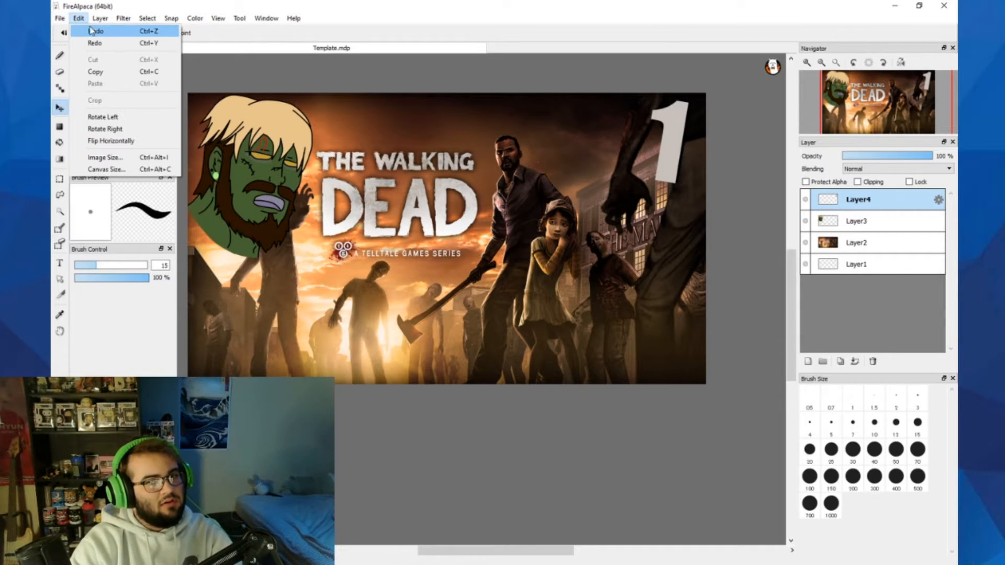
mouse_move(92, 23)
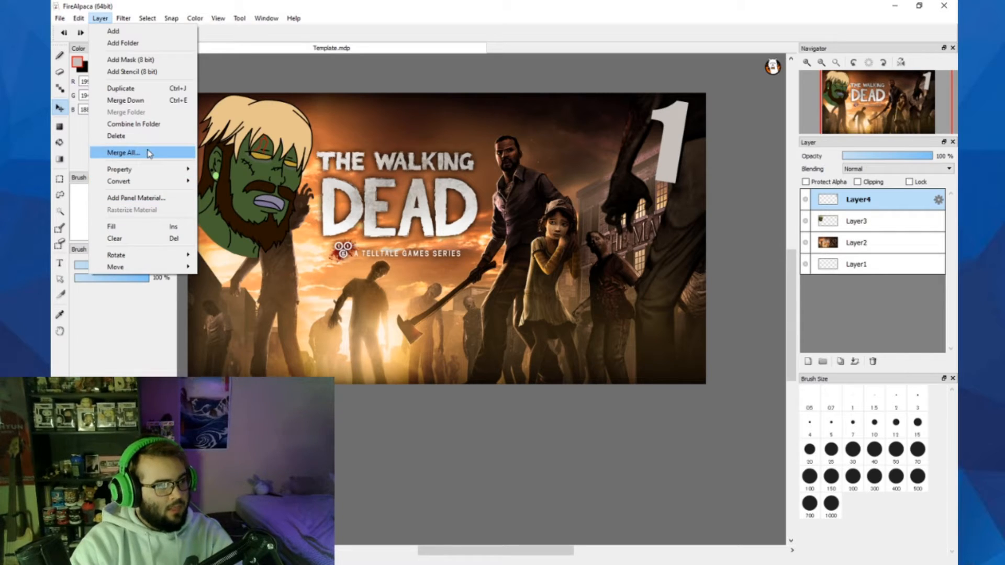
click(123, 153)
click(574, 355)
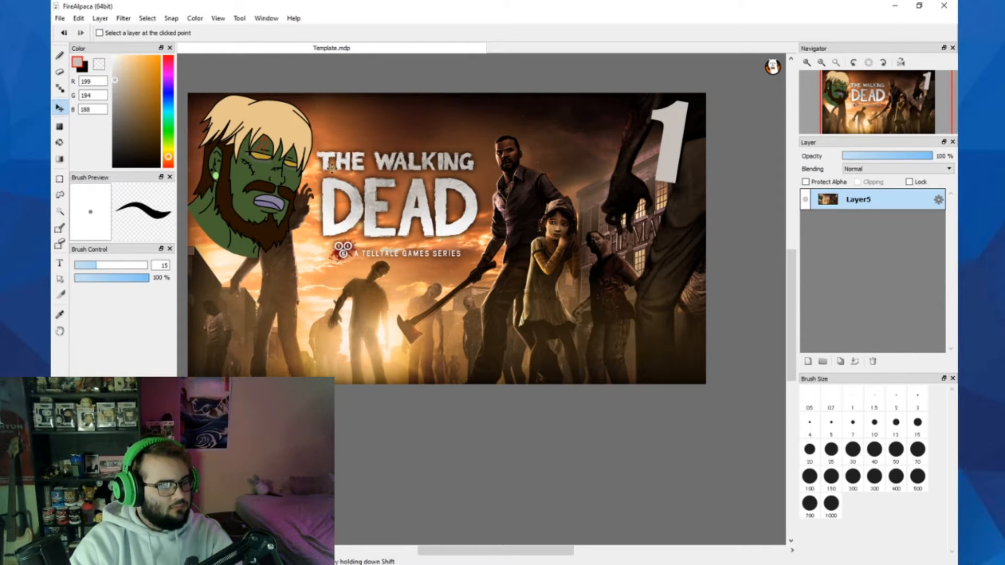
drag(521, 268, 687, 194)
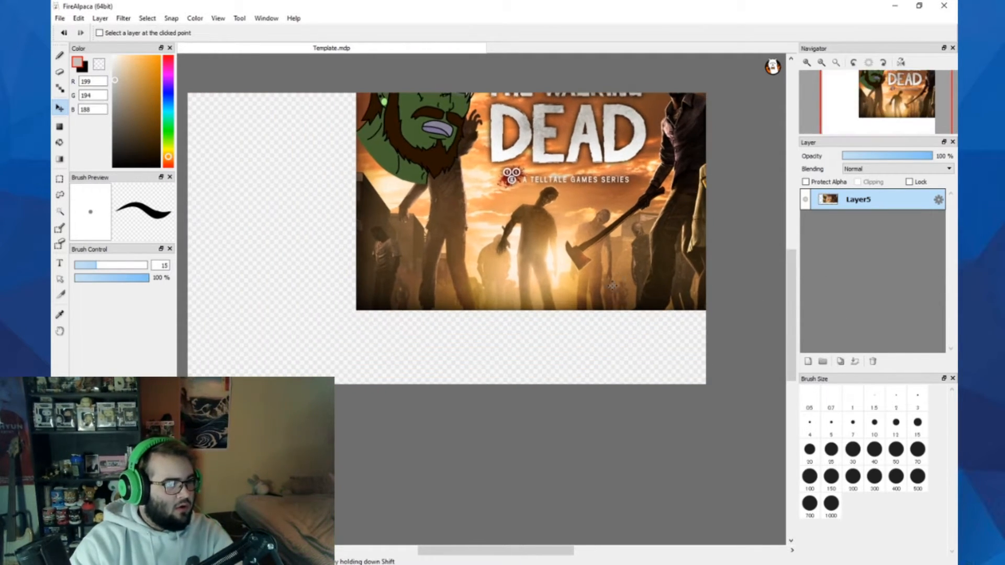
key(ctrl+z)
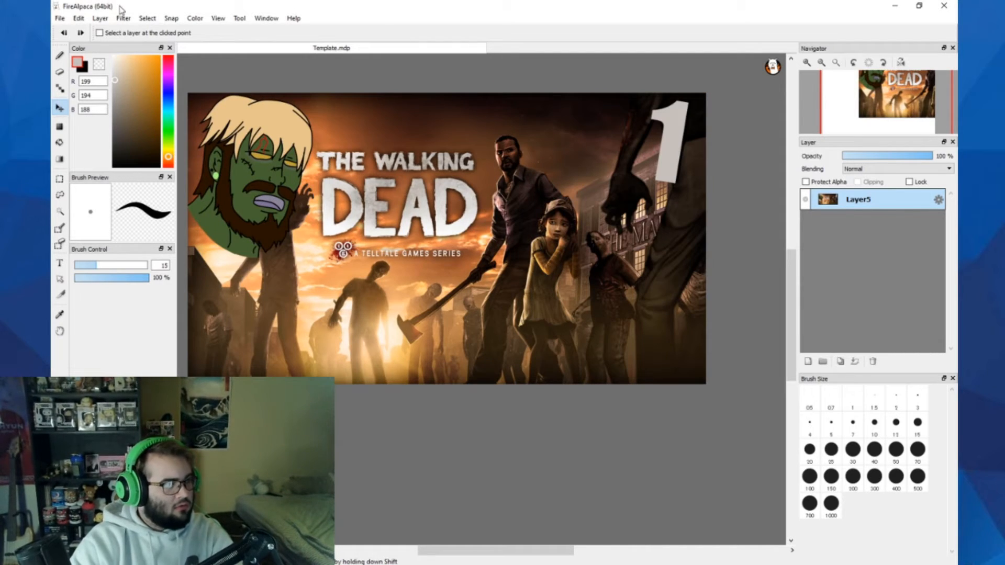
- Save the merged thumbnail in The Walking Dead > Season 1 > Part 1 as a JPEG named Part1 at quality 100
click(60, 18)
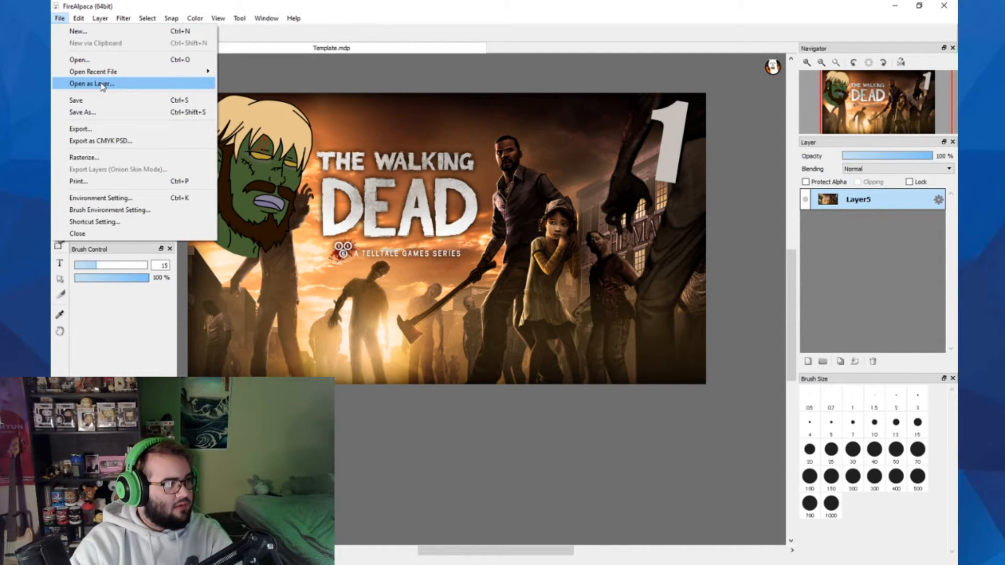
click(86, 112)
click(199, 233)
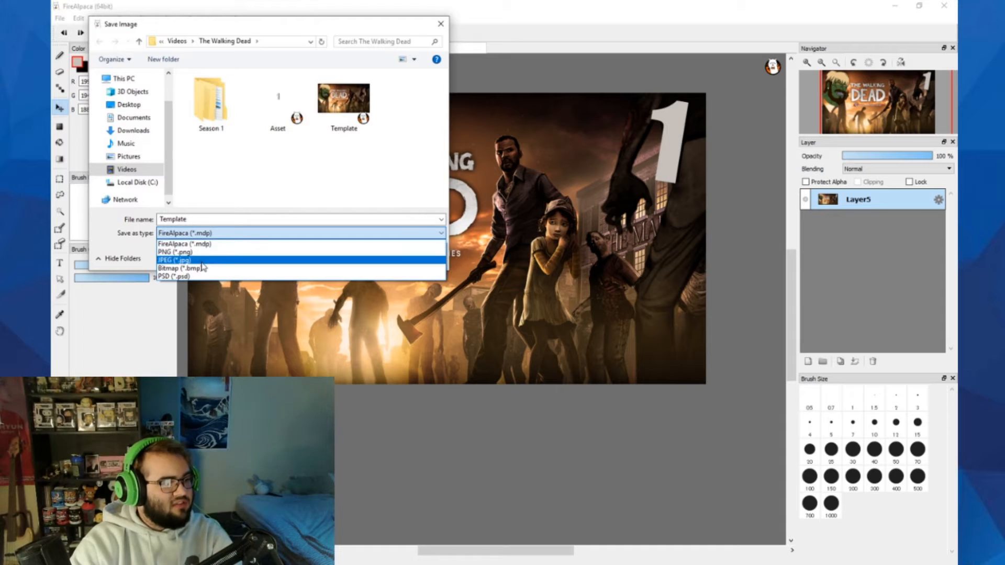
click(175, 260)
click(214, 120)
double_click(215, 120)
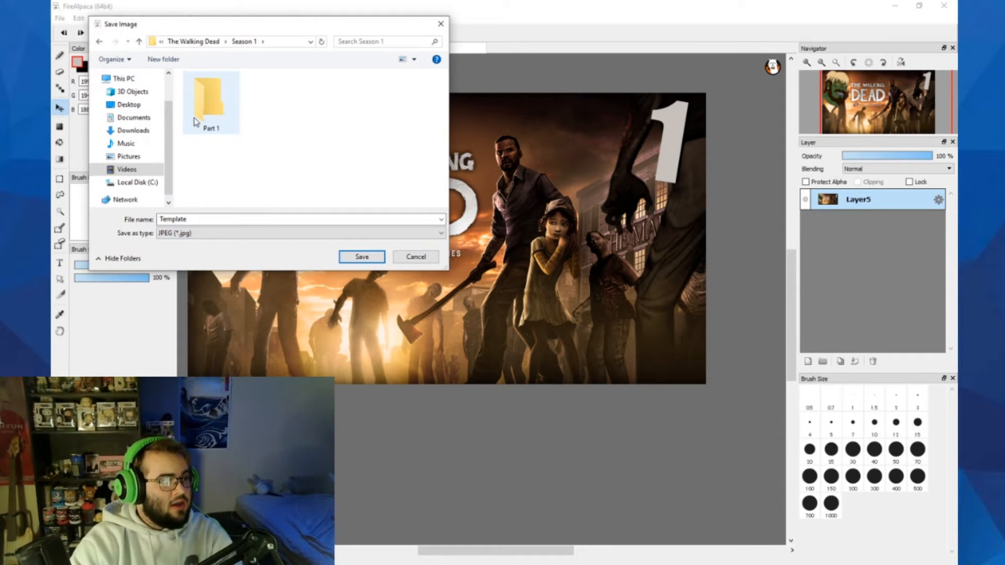
double_click(213, 117)
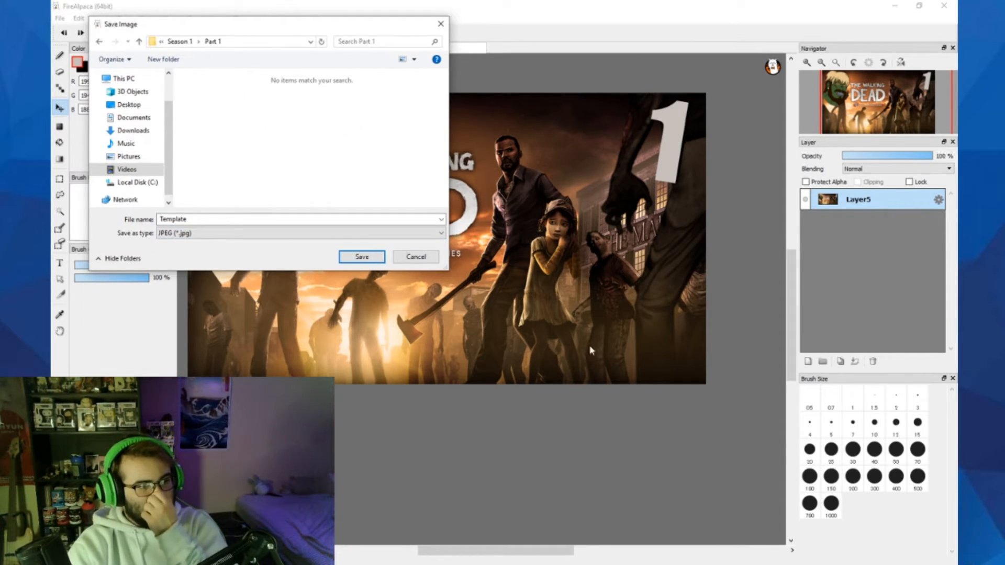
double_click(254, 219)
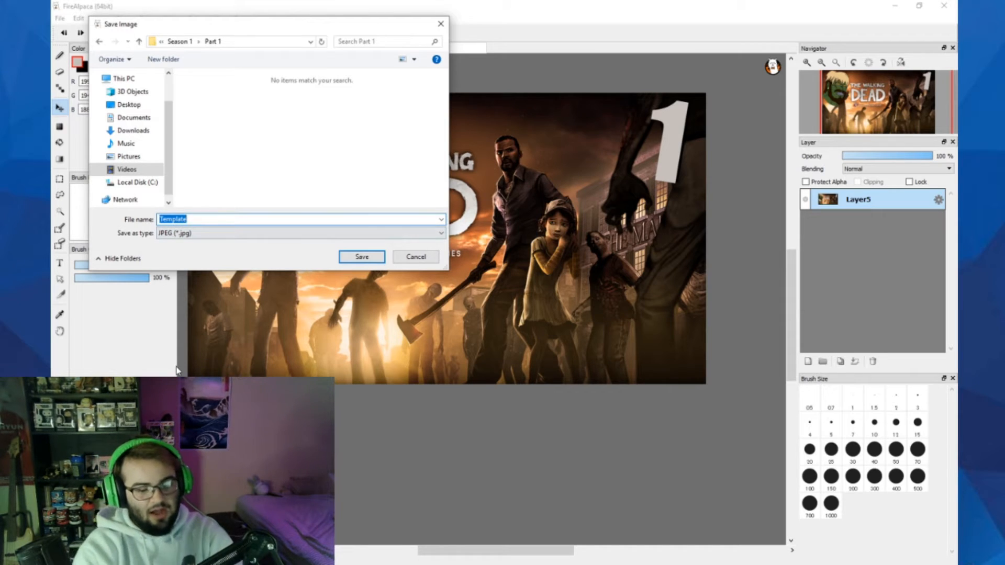
key(BackSpace)
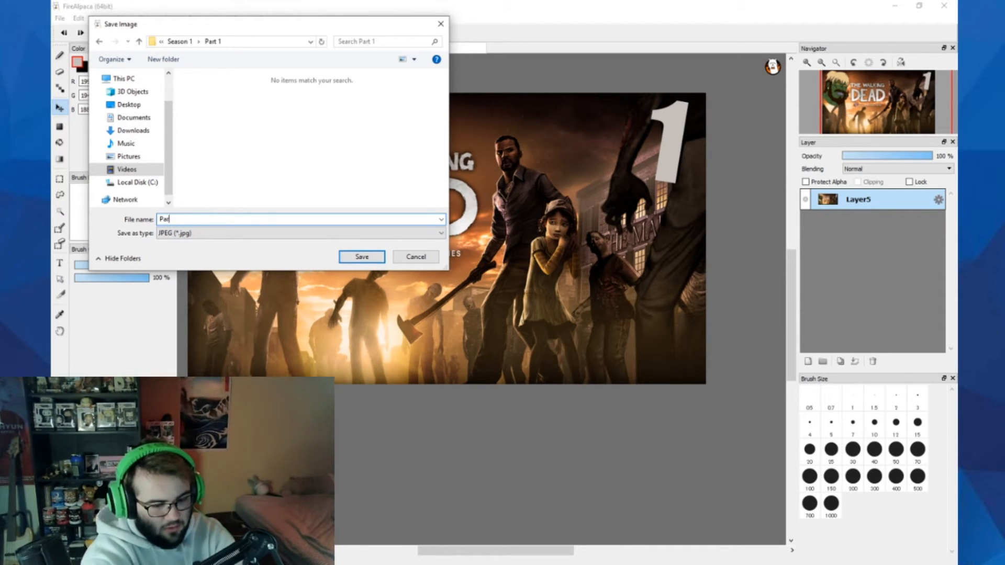
click(361, 261)
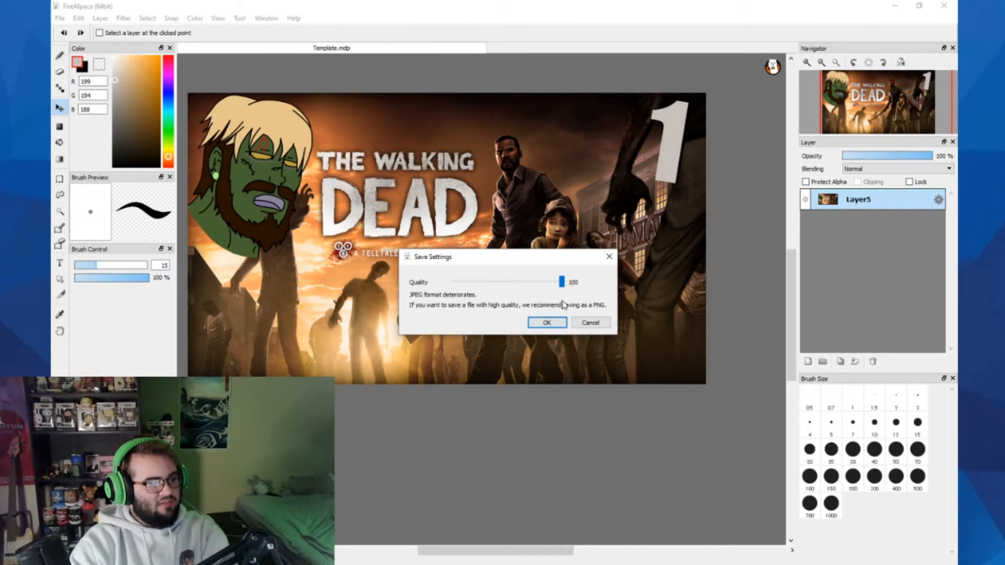
click(560, 324)
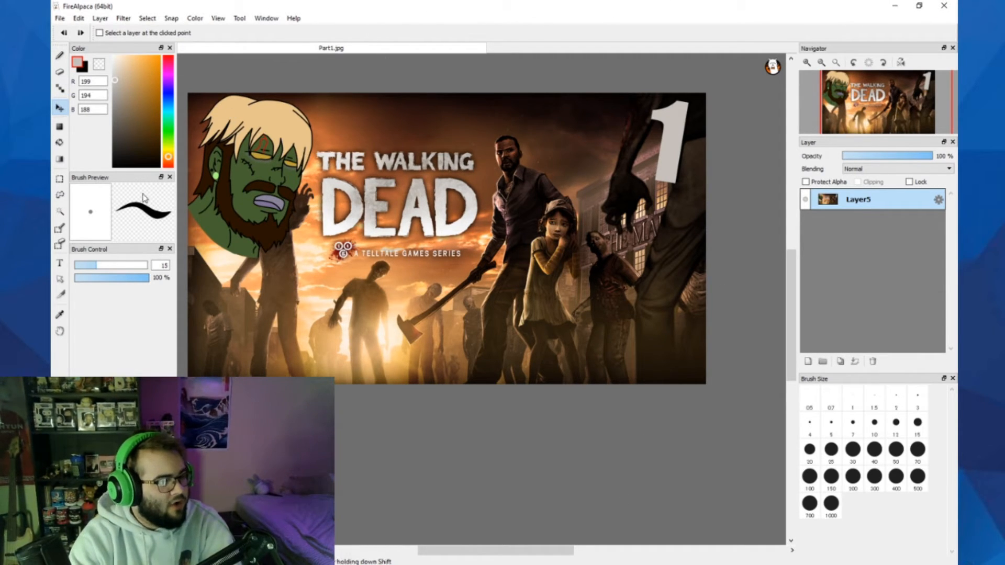
- Draw trial strokes across the picture with the eraser and with the brush in light grey and black, and undo them all
click(57, 72)
drag(367, 187, 722, 105)
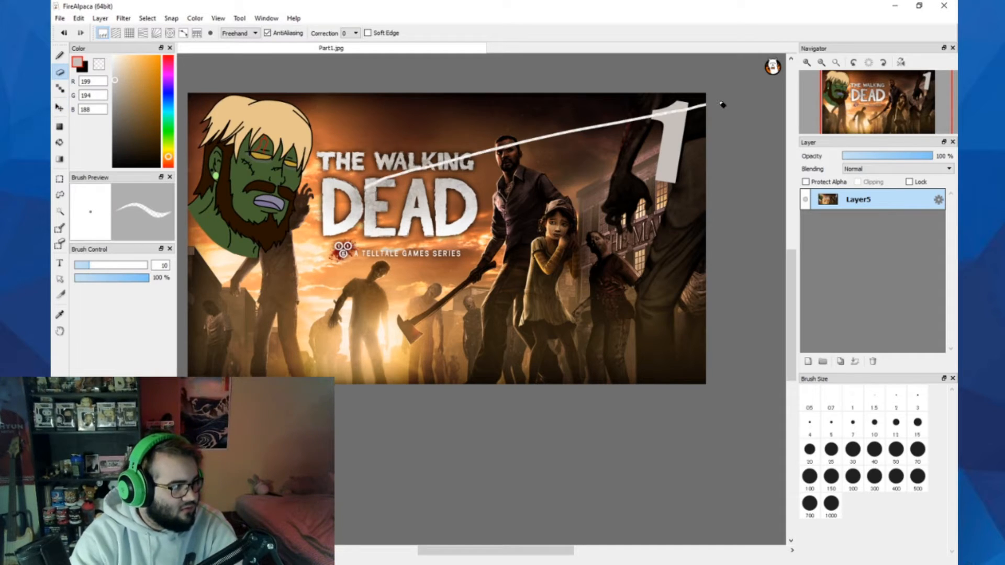
drag(374, 214, 558, 316)
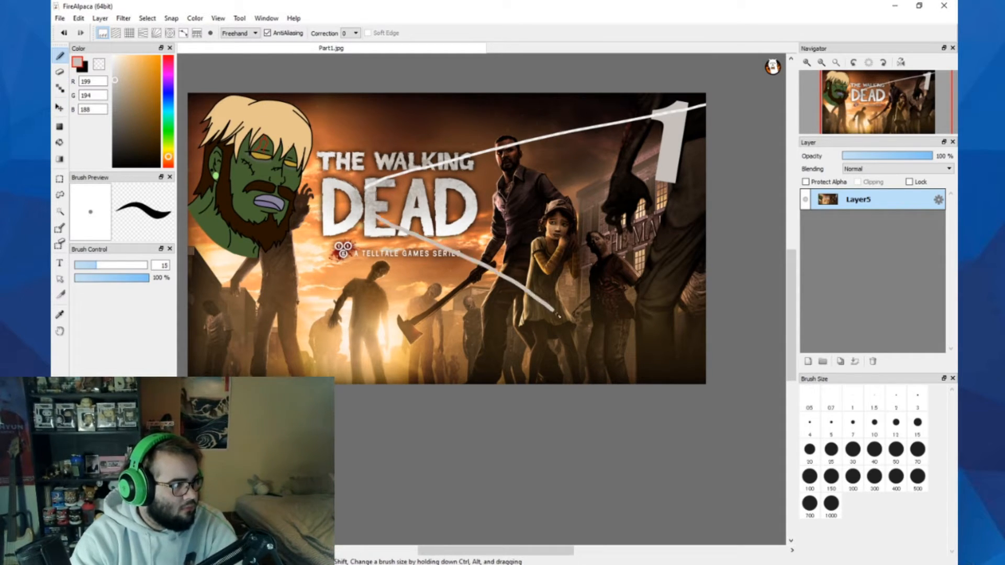
click(86, 65)
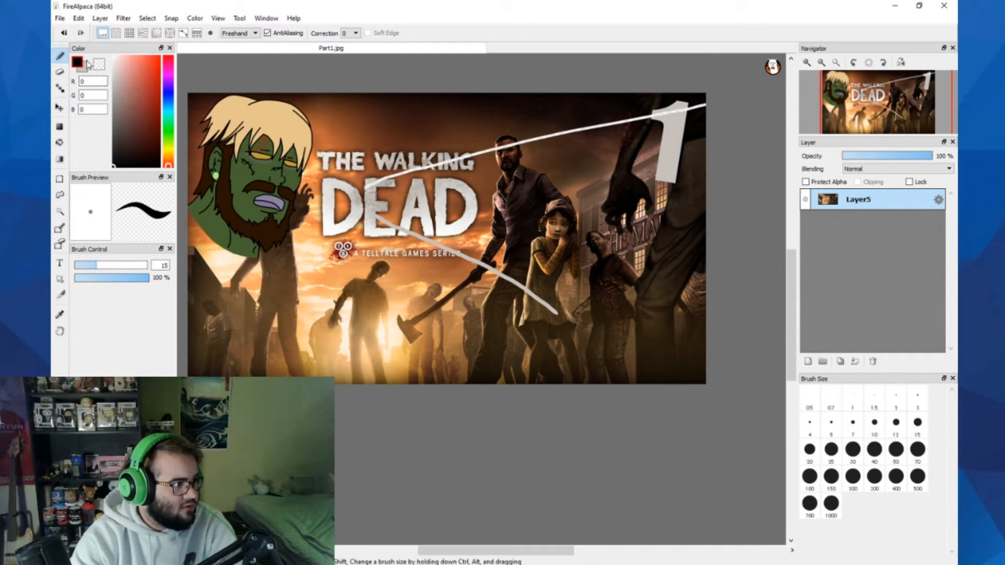
drag(518, 206, 389, 302)
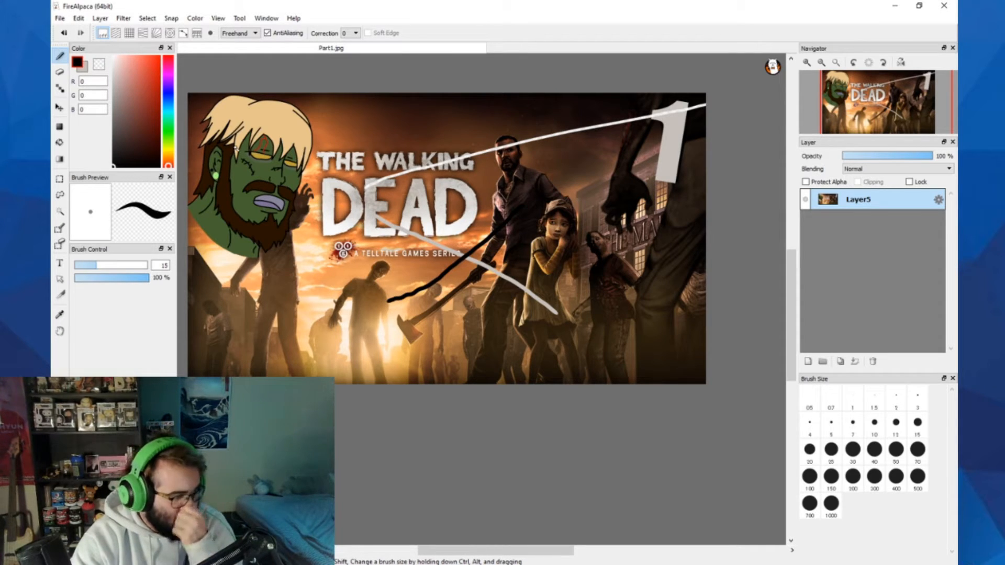
key(ctrl+z)
key(ctrl+z)
key(ctrl+z)
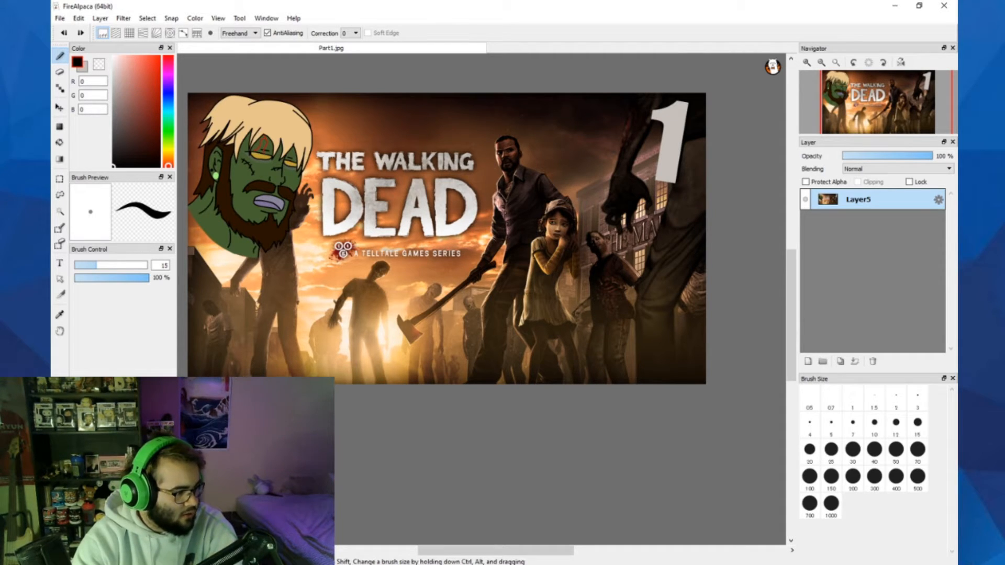
- Paint trial strokes over the picture with a black scatter brush of size 100 and undo them
click(120, 471)
drag(327, 341, 580, 226)
mouse_move(391, 309)
mouse_down()
mouse_move(438, 211)
mouse_move(268, 116)
mouse_move(378, 205)
mouse_move(649, 289)
mouse_up()
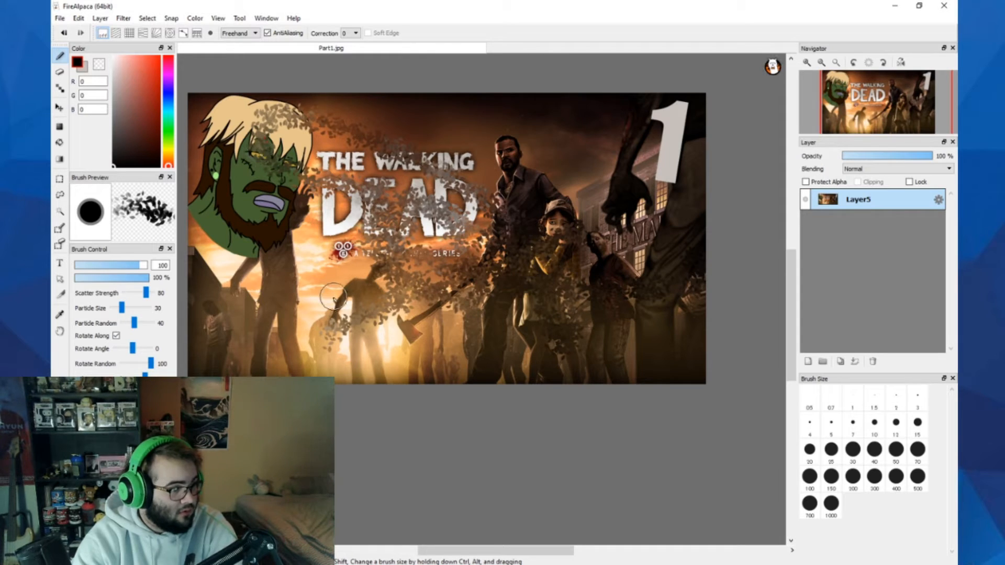
key(ctrl+z)
key(ctrl+z)
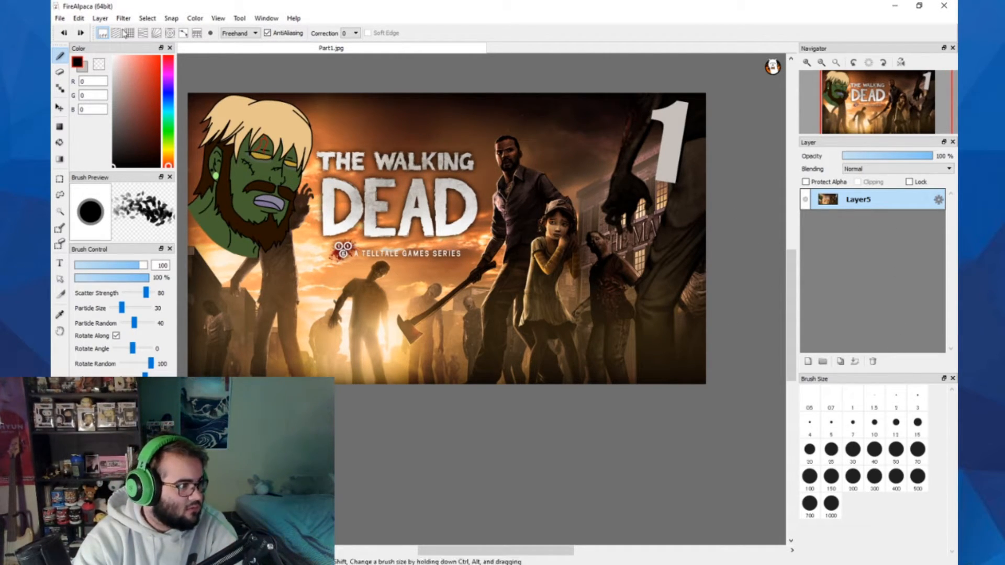
- Close the Part1.jpg image without saving the changes
right_click(327, 54)
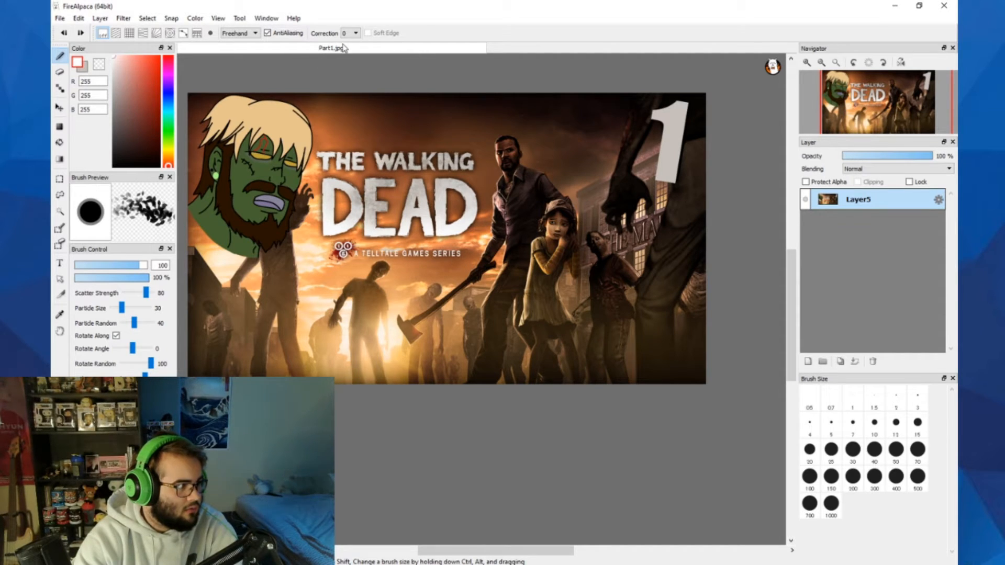
right_click(342, 45)
click(349, 52)
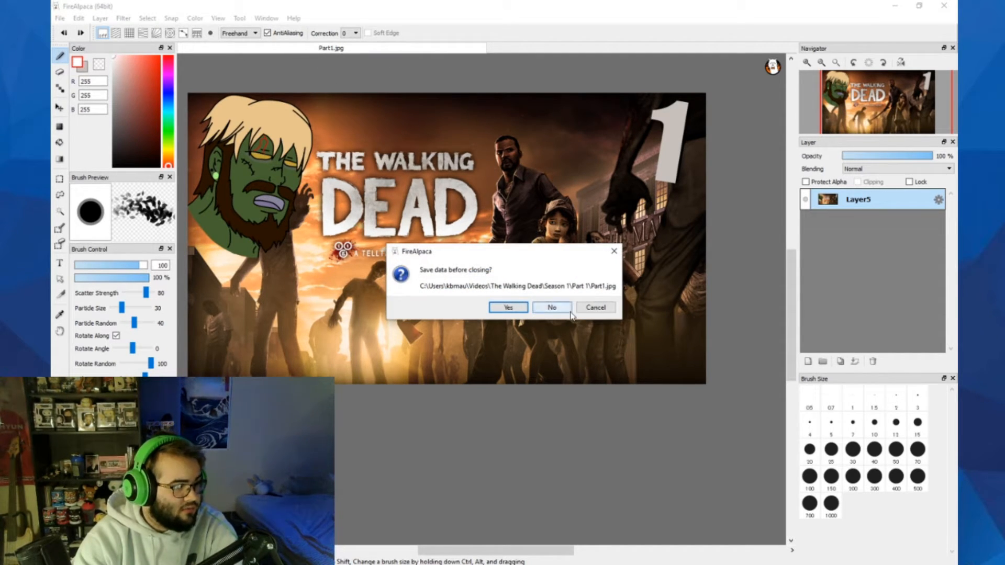
click(551, 307)
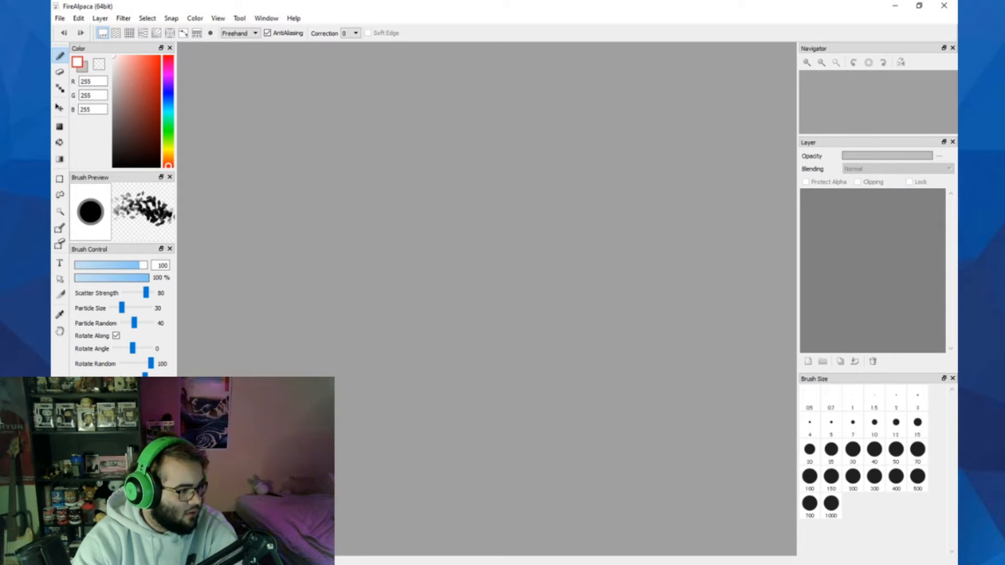
- Open the Template image from Pictures > Animation > OhKay Games
click(112, 481)
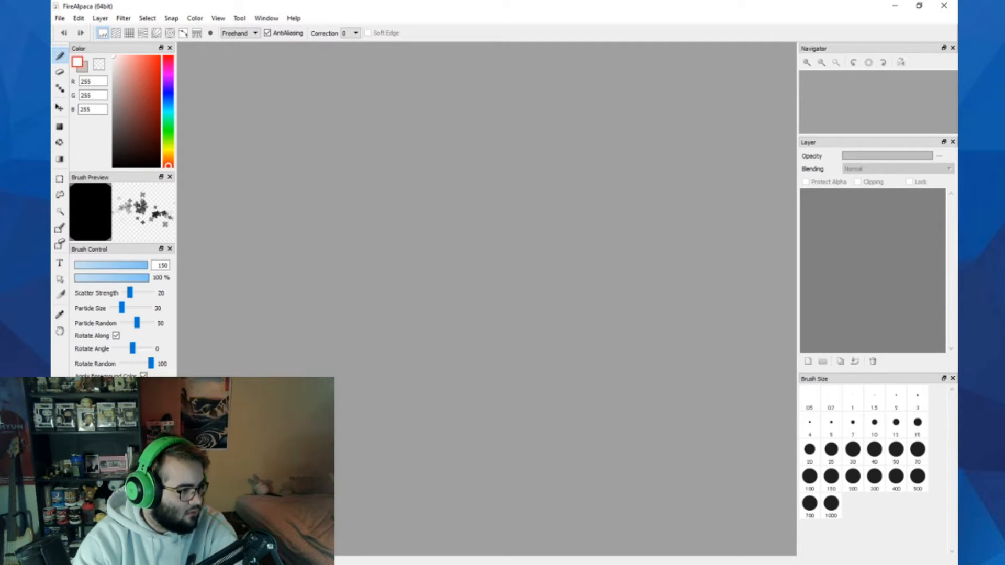
click(60, 19)
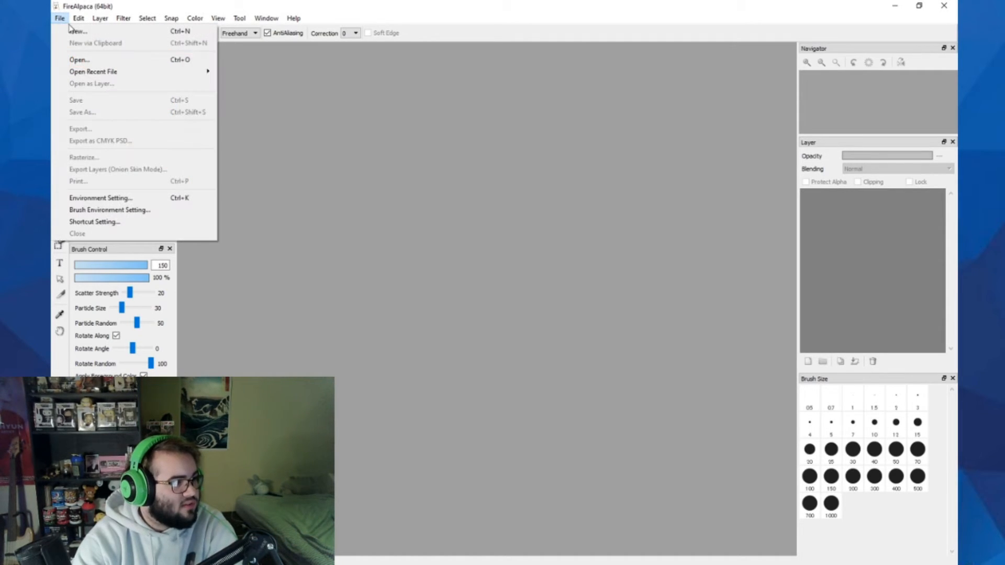
click(113, 62)
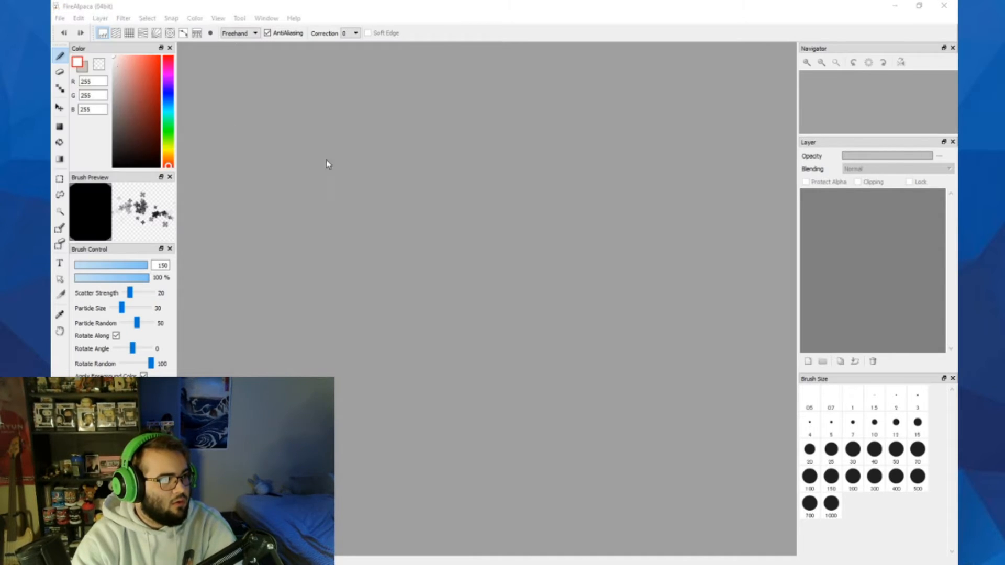
click(149, 196)
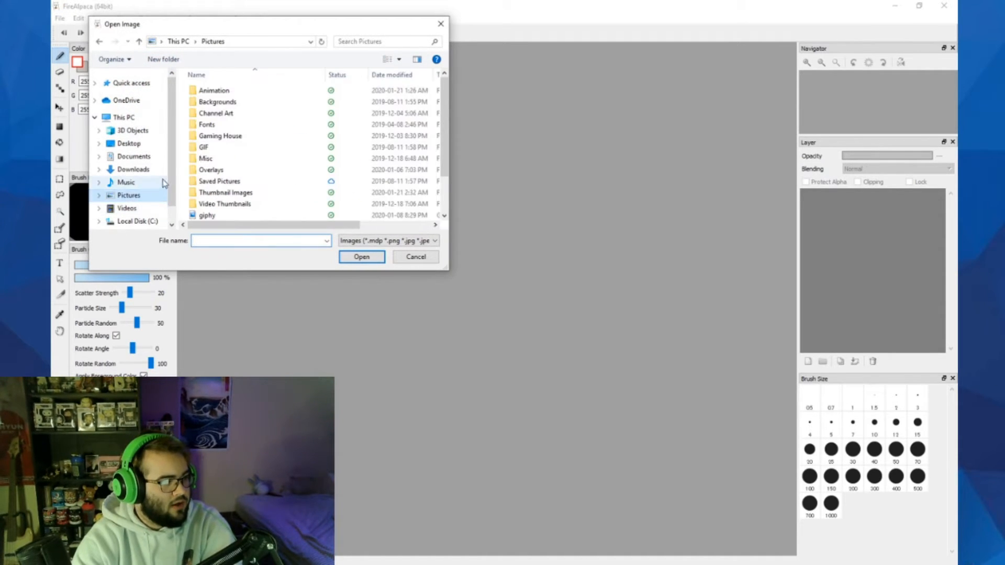
double_click(223, 87)
double_click(280, 103)
scroll(297, 111, down, 8)
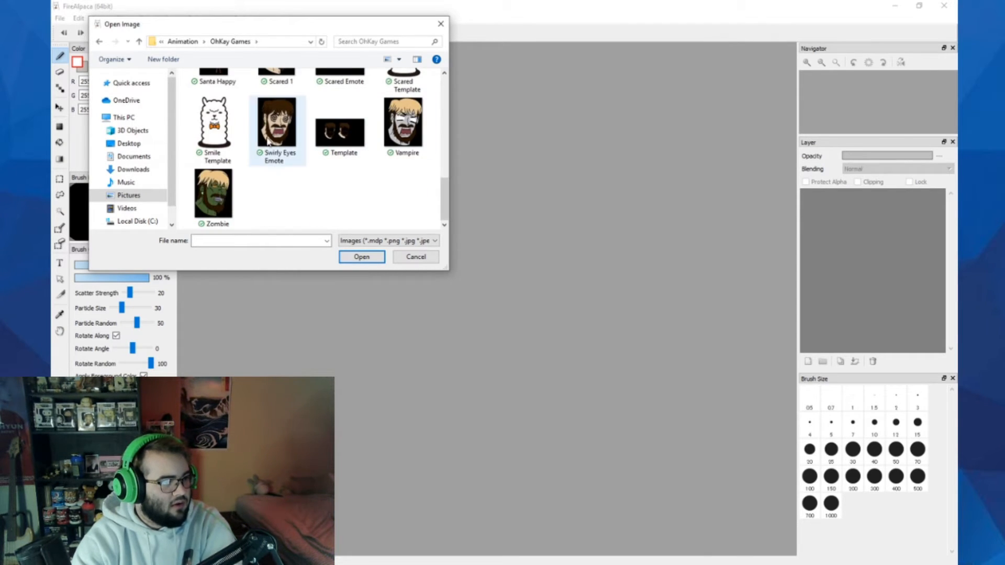
scroll(232, 170, up, 1)
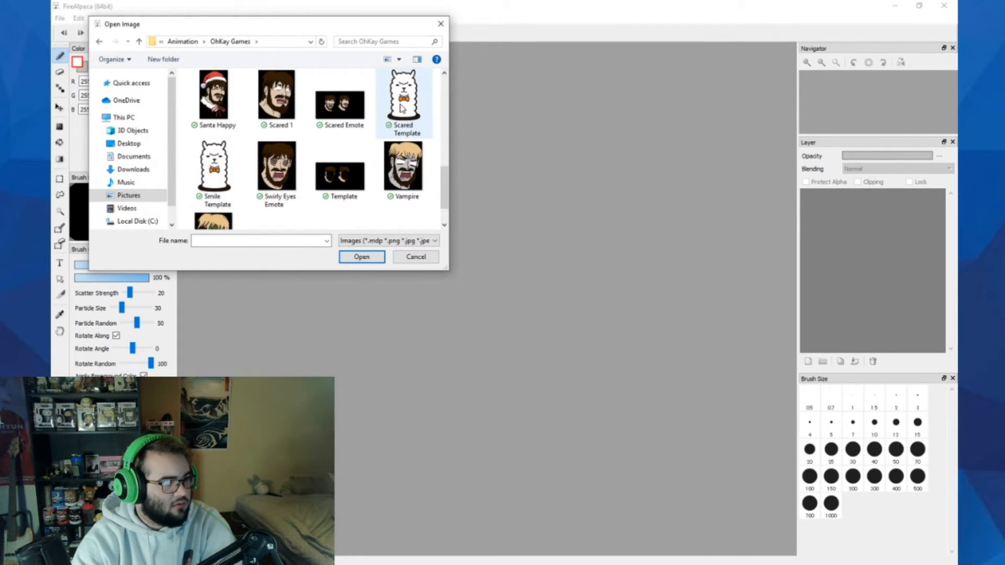
click(355, 185)
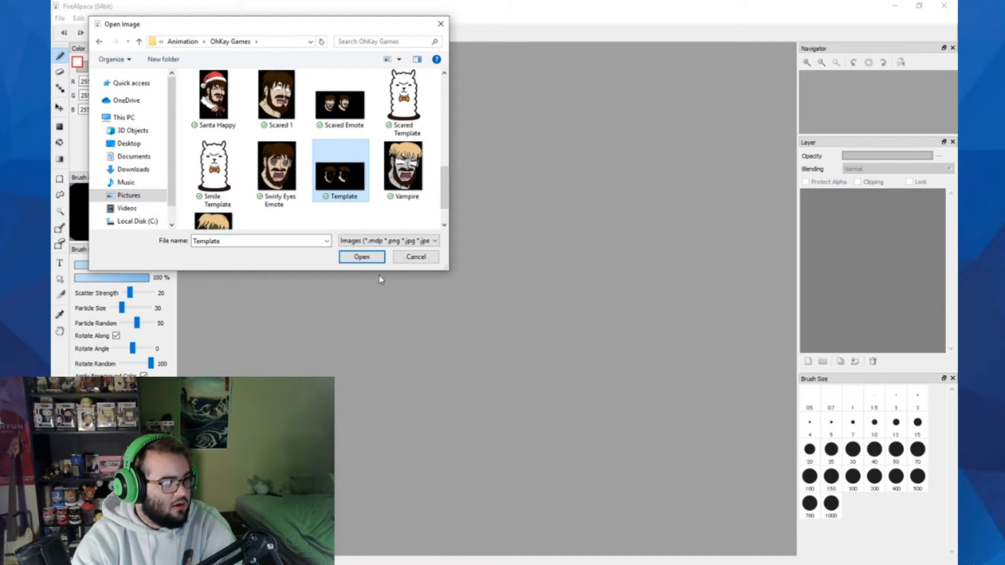
click(372, 259)
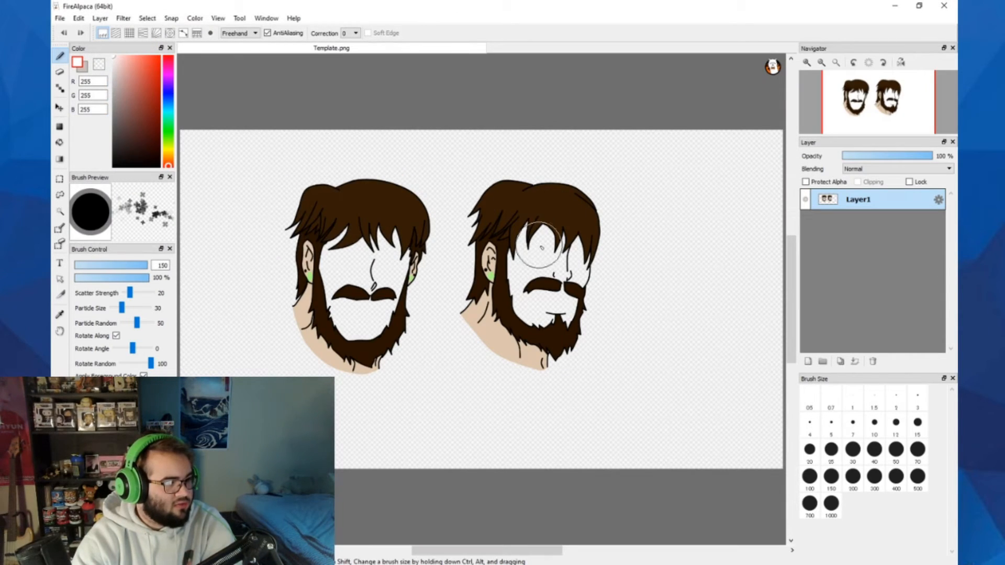
- Import the RWBY selfie picture from the Pictures folder as a layer and place it beneath the bearded heads layer
click(60, 18)
mouse_move(60, 18)
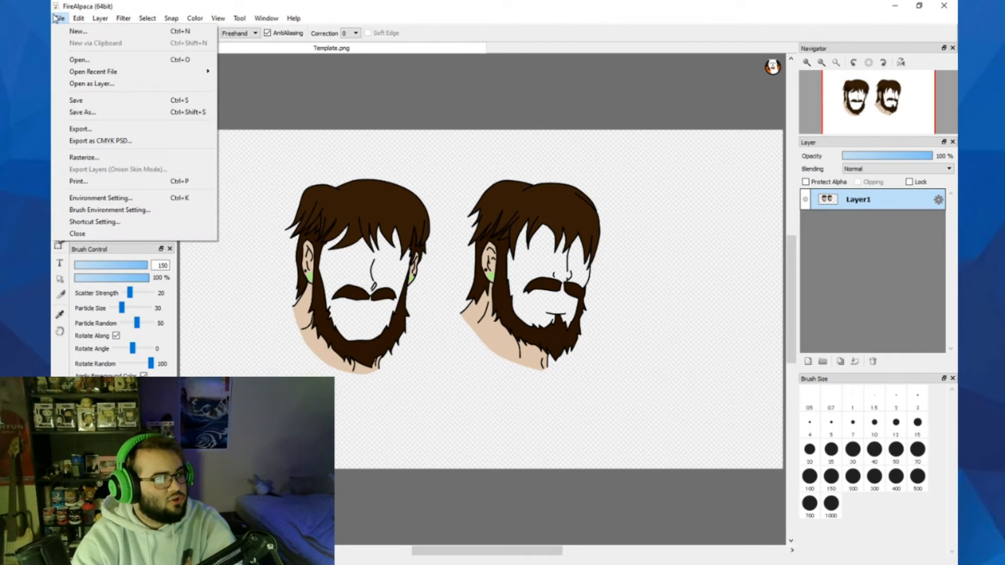
click(116, 83)
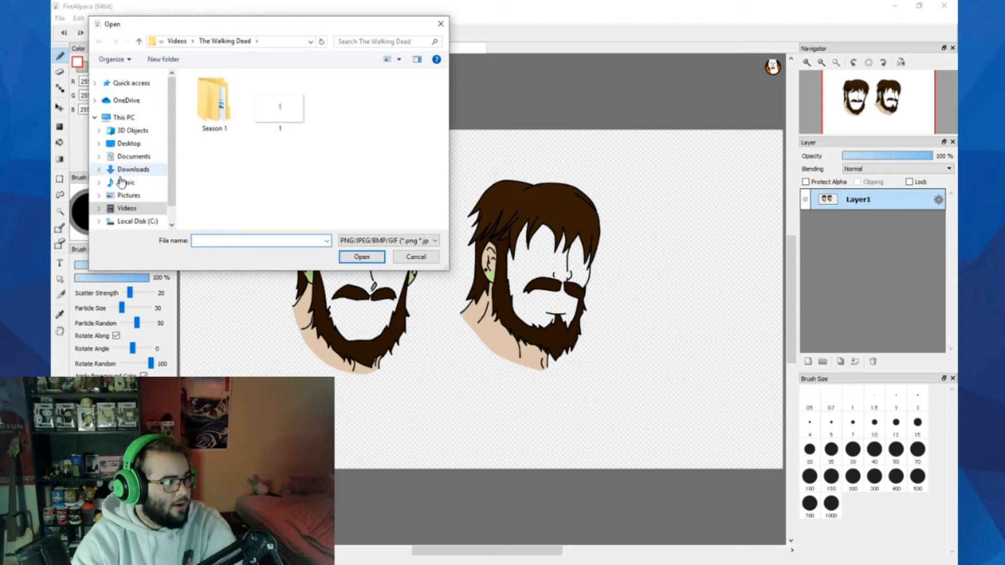
click(128, 195)
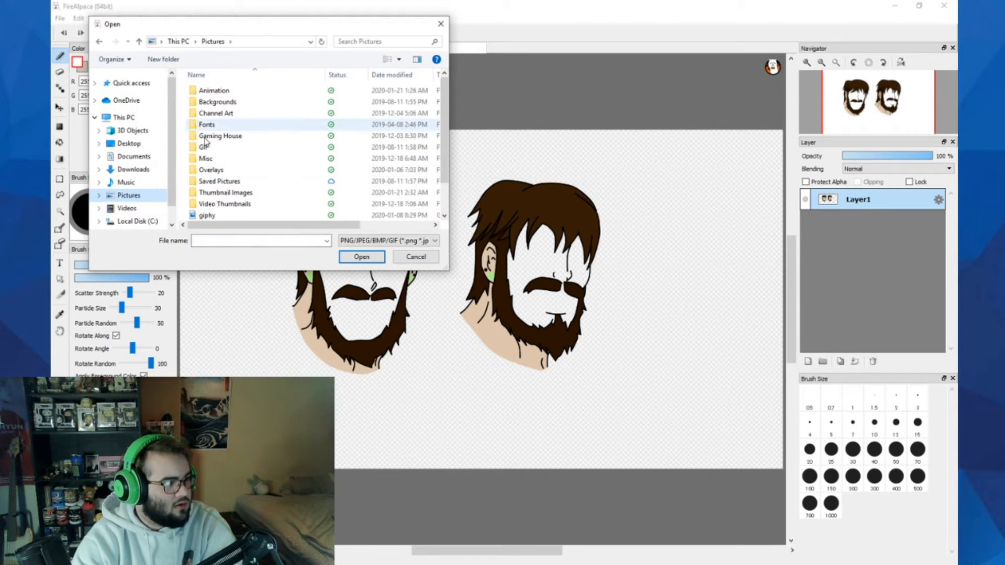
scroll(225, 212, down, 1)
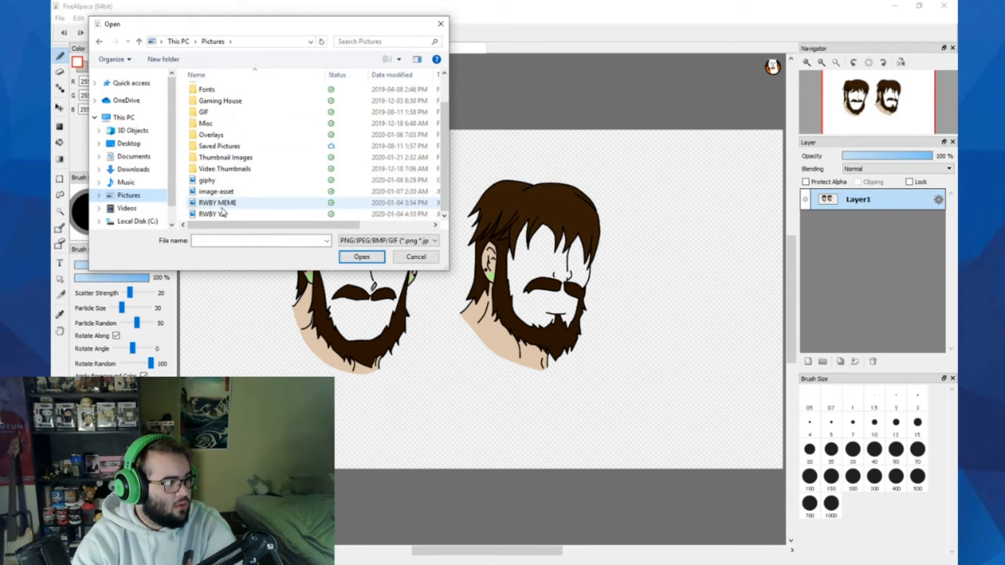
scroll(225, 211, up, 1)
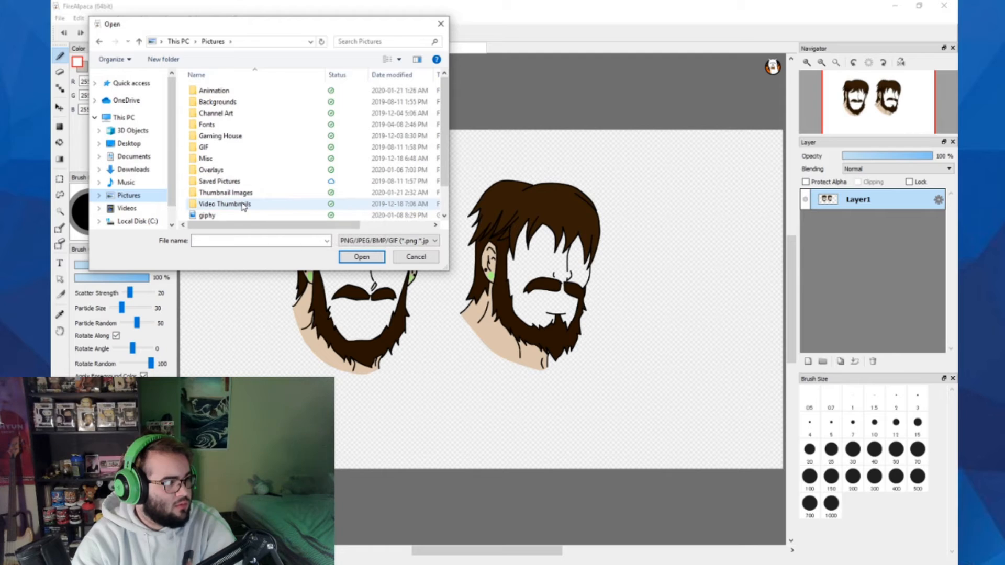
scroll(212, 209, down, 1)
click(214, 215)
click(361, 257)
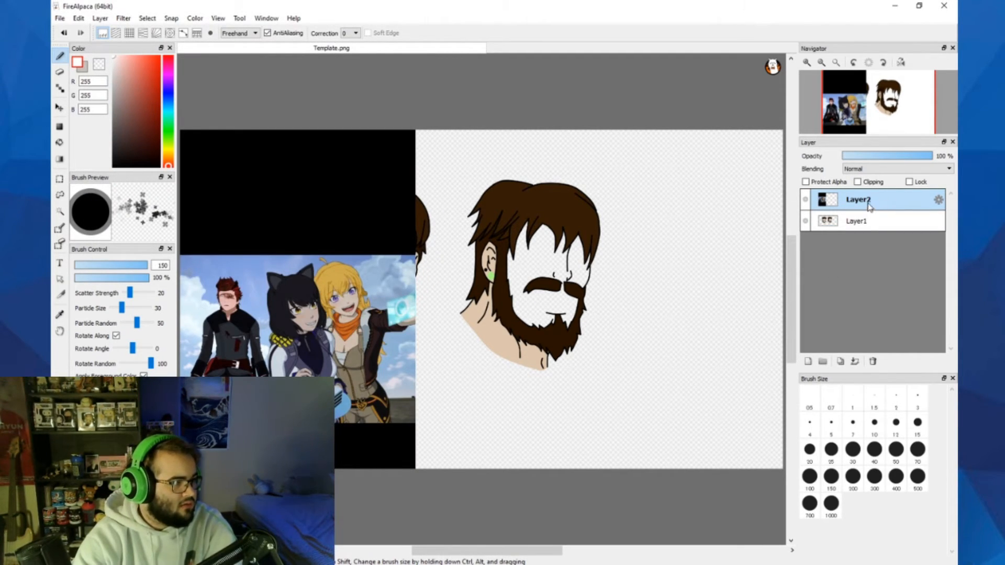
drag(860, 222, 858, 198)
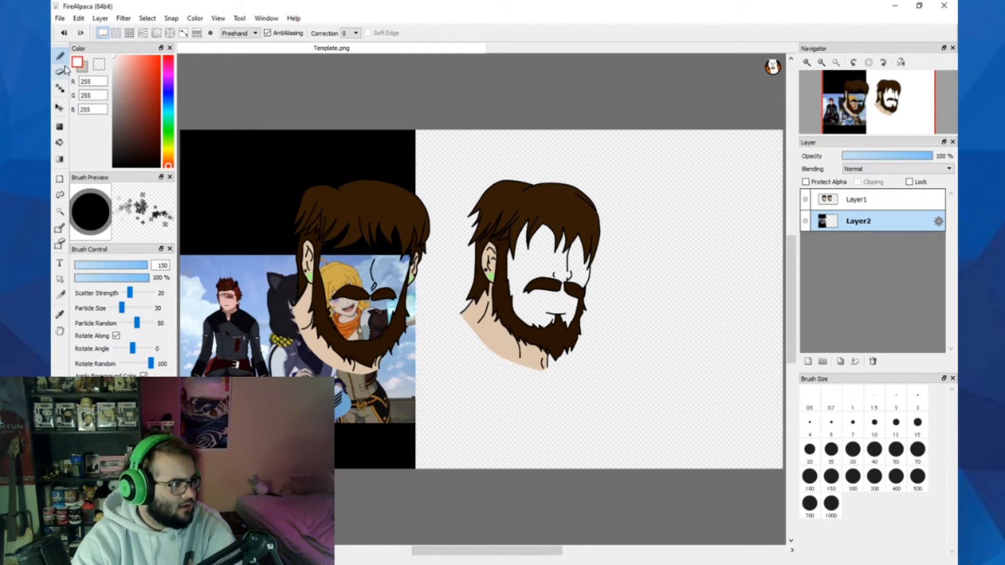
- Enlarge the imported picture on Layer2 and move it so the blonde character's face lies behind the second bearded head
click(147, 18)
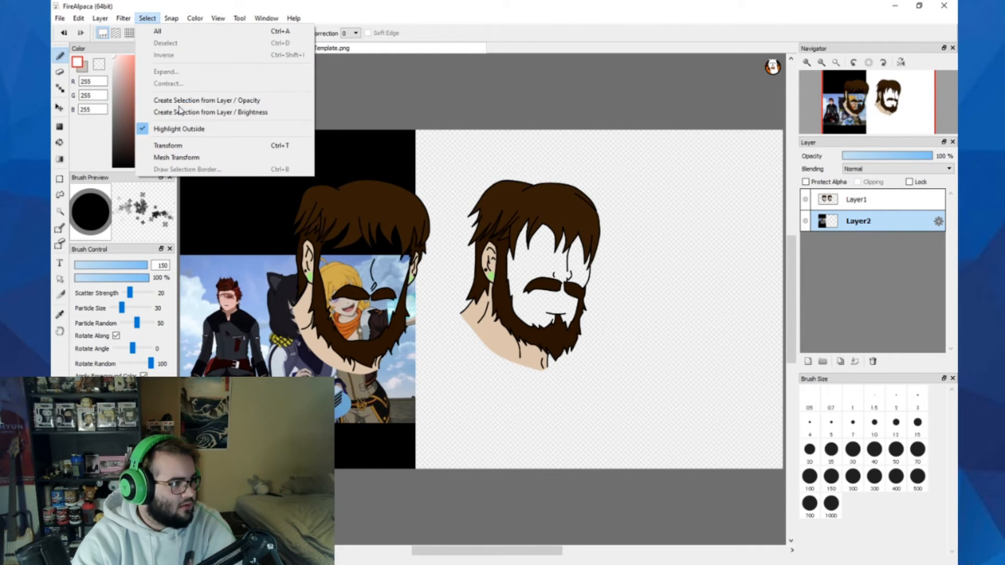
click(180, 145)
drag(413, 119, 894, 4)
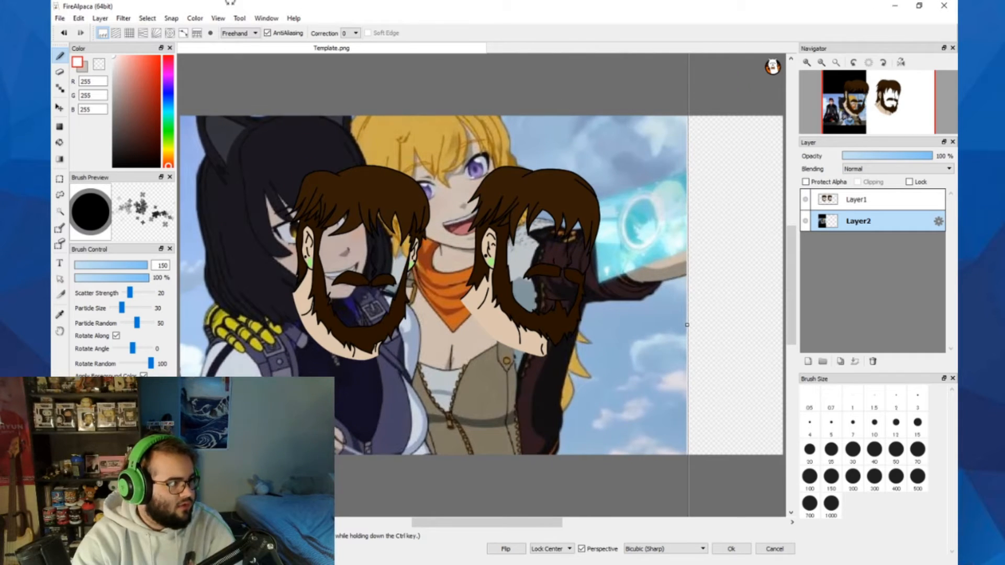
click(159, 22)
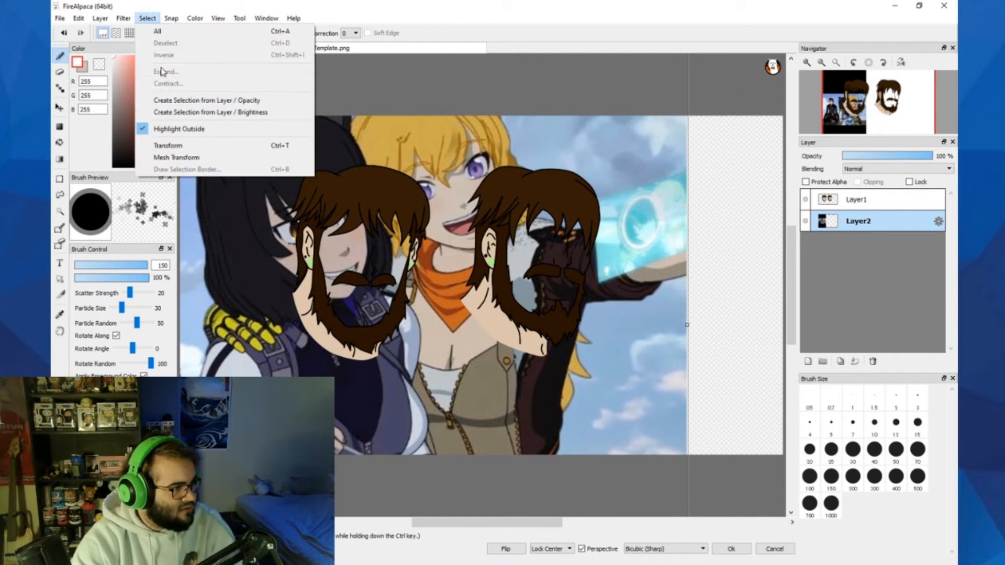
click(194, 142)
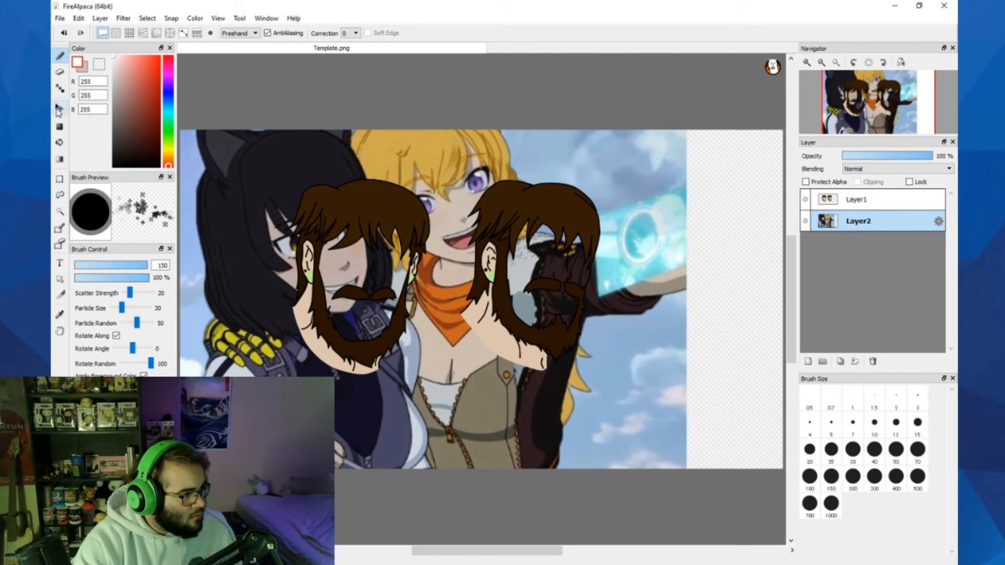
click(59, 107)
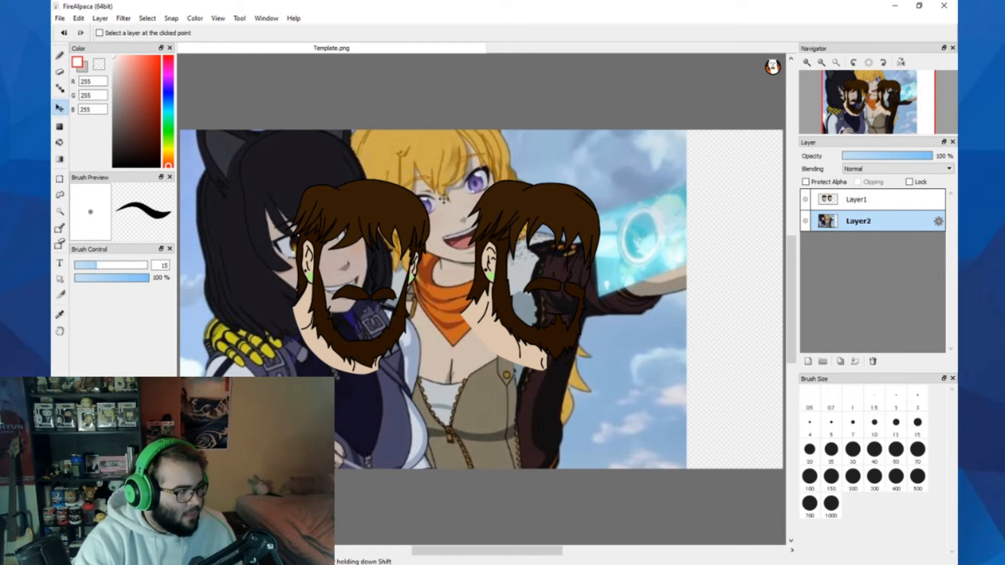
drag(443, 197, 518, 247)
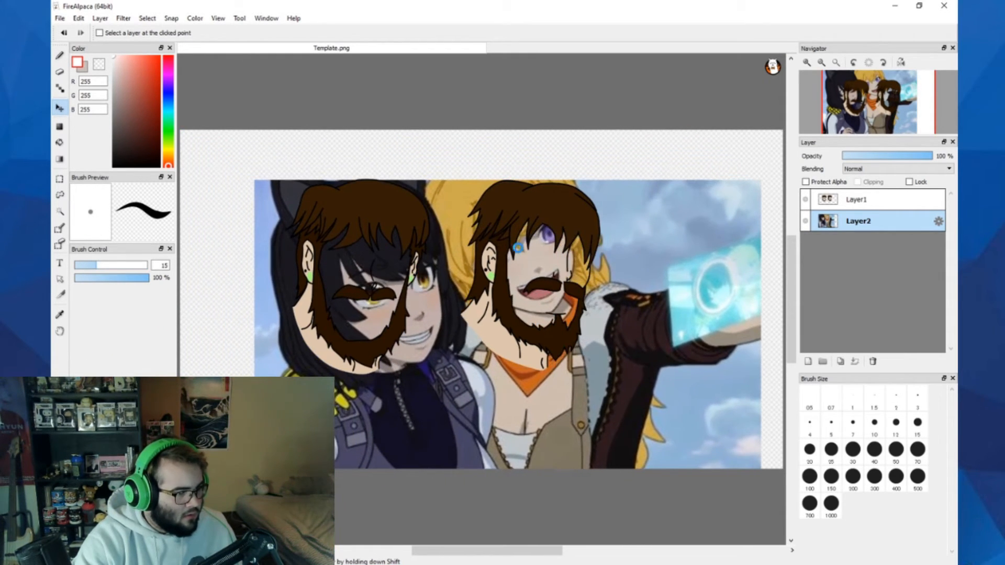
- Transform Layer2 again, rotating it clockwise and shrinking it slightly so the blonde character's face fits inside the second head's outline
click(147, 18)
click(187, 150)
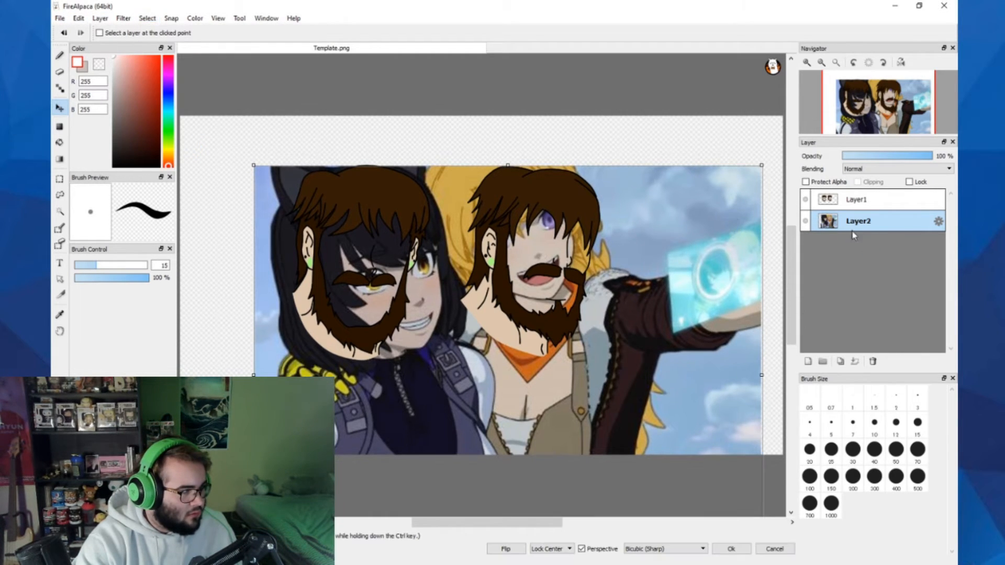
drag(755, 147, 828, 276)
drag(655, 319, 625, 315)
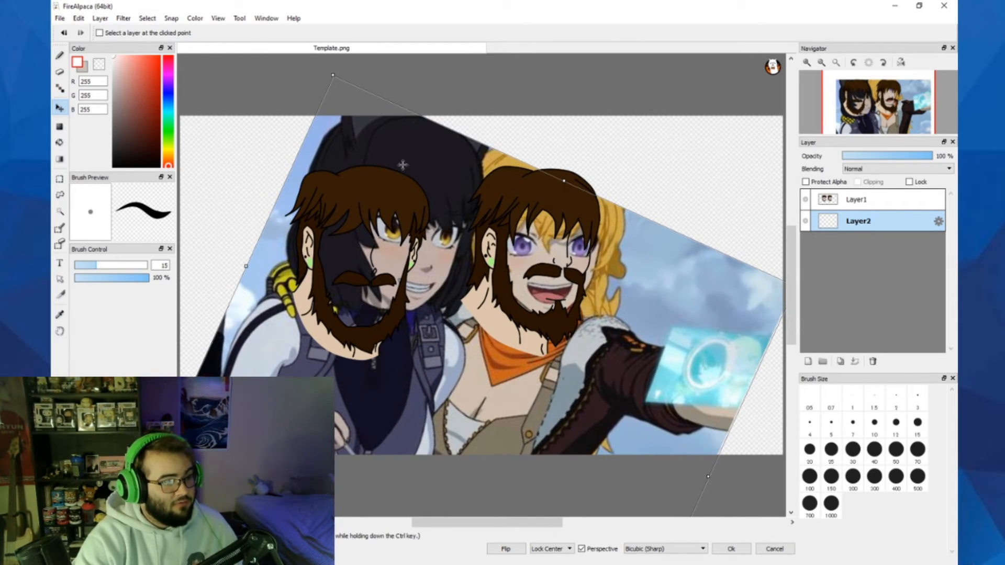
drag(333, 75, 383, 112)
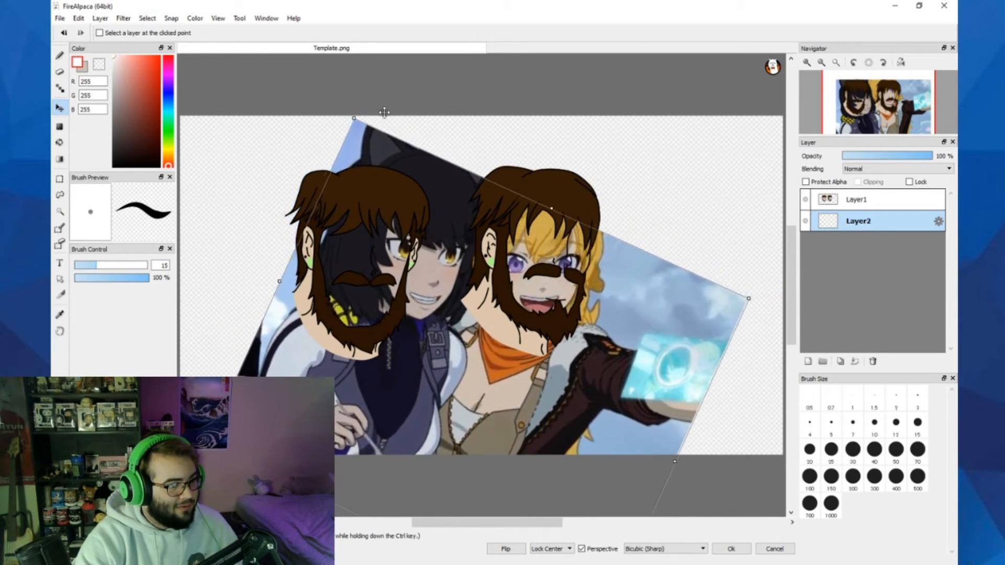
drag(467, 291, 482, 270)
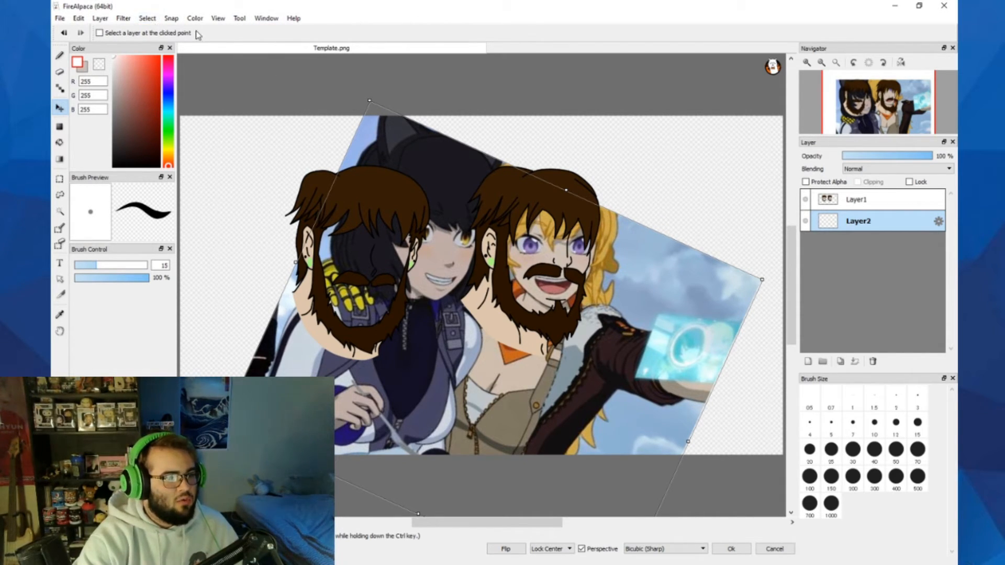
click(121, 20)
mouse_move(100, 18)
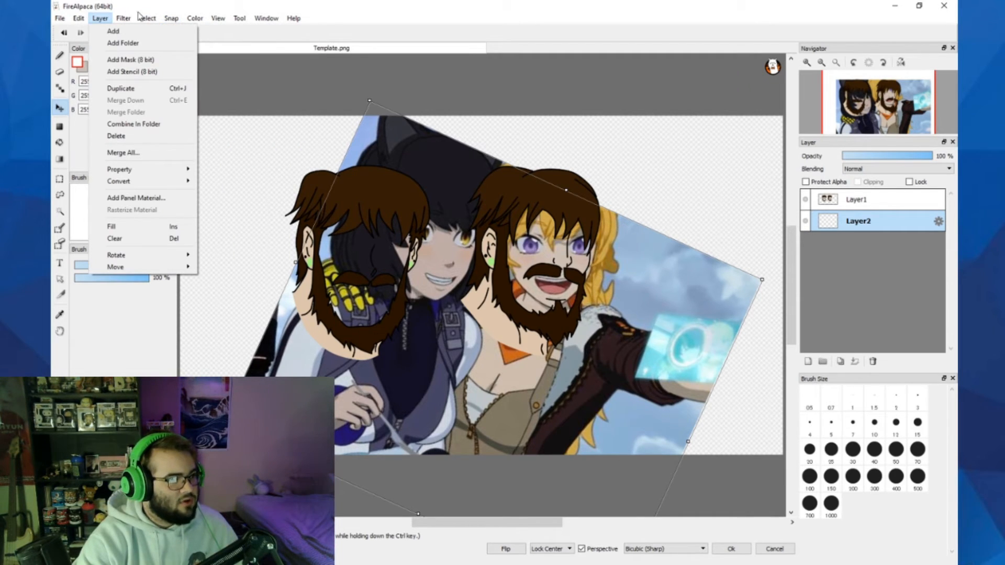
mouse_move(149, 20)
click(209, 147)
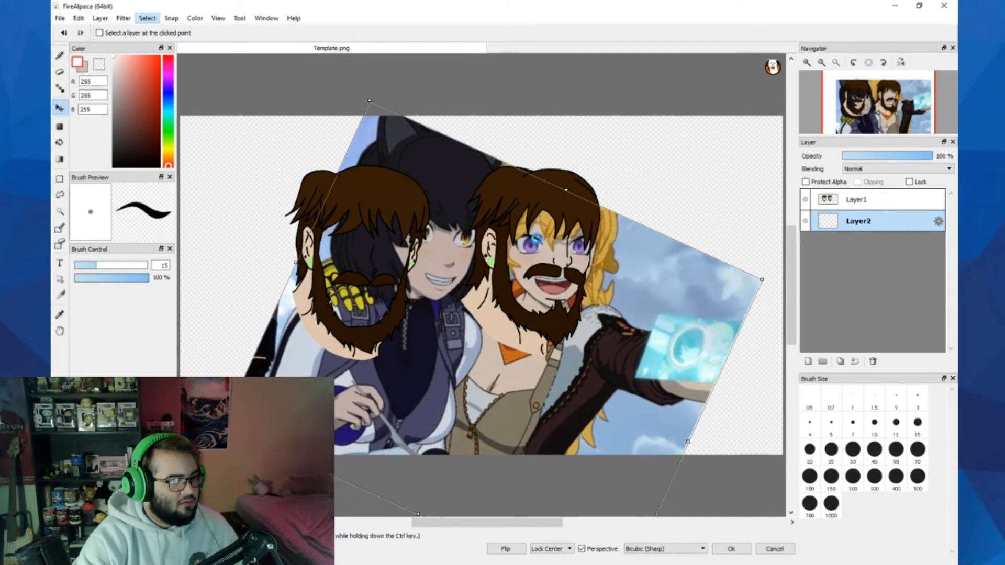
- Set up the brush for tracing the blonde character's face, with size 2 and the Curve drawing mode
scroll(541, 252, up, 7)
scroll(595, 271, down, 5)
scroll(684, 312, up, 5)
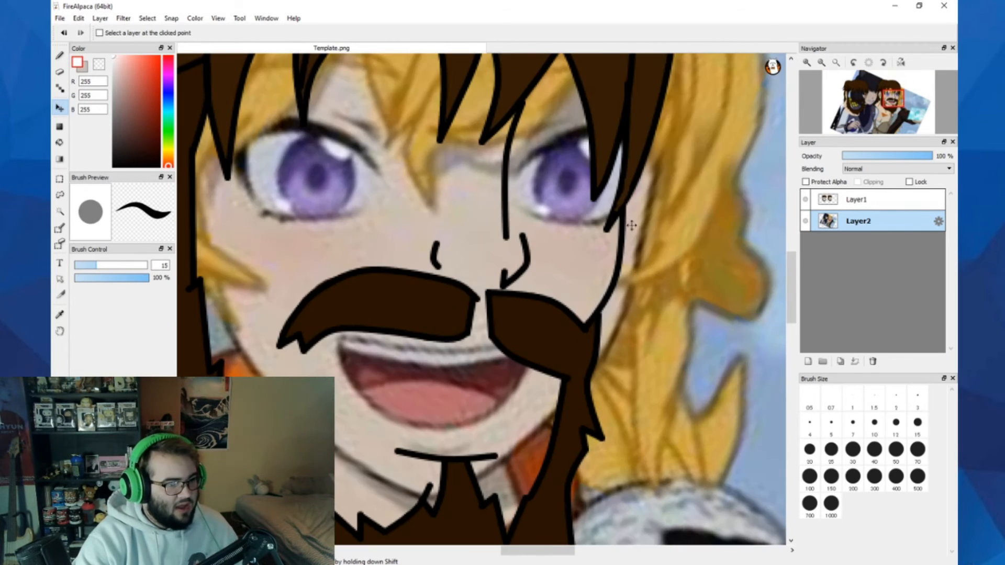
scroll(541, 210, down, 2)
scroll(507, 192, up, 3)
scroll(297, 168, down, 1)
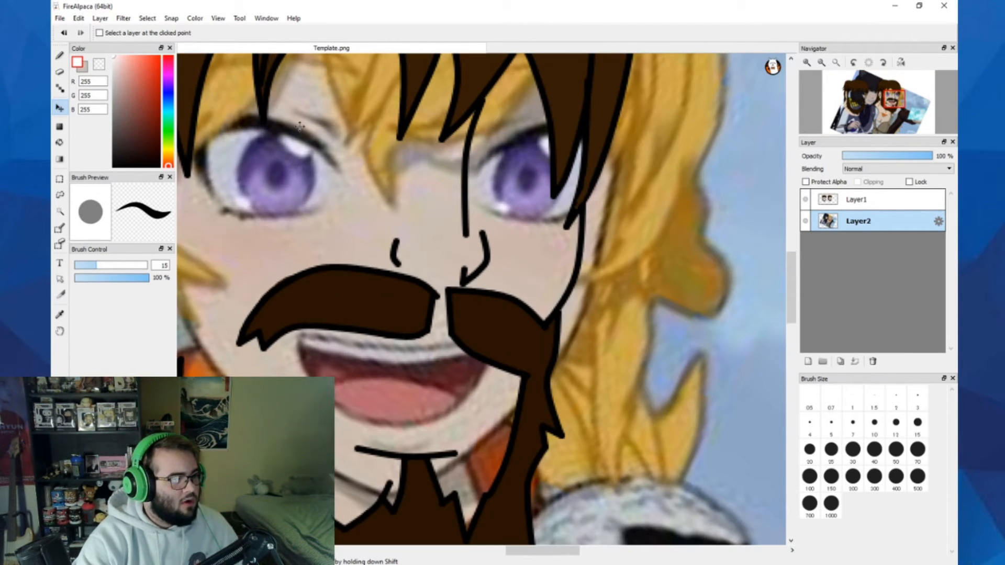
click(59, 55)
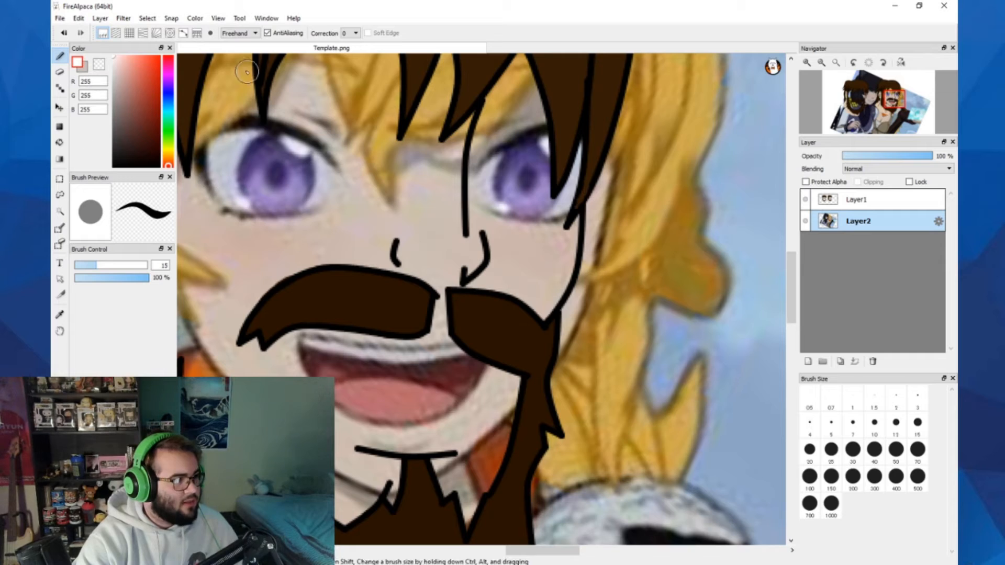
text(2)
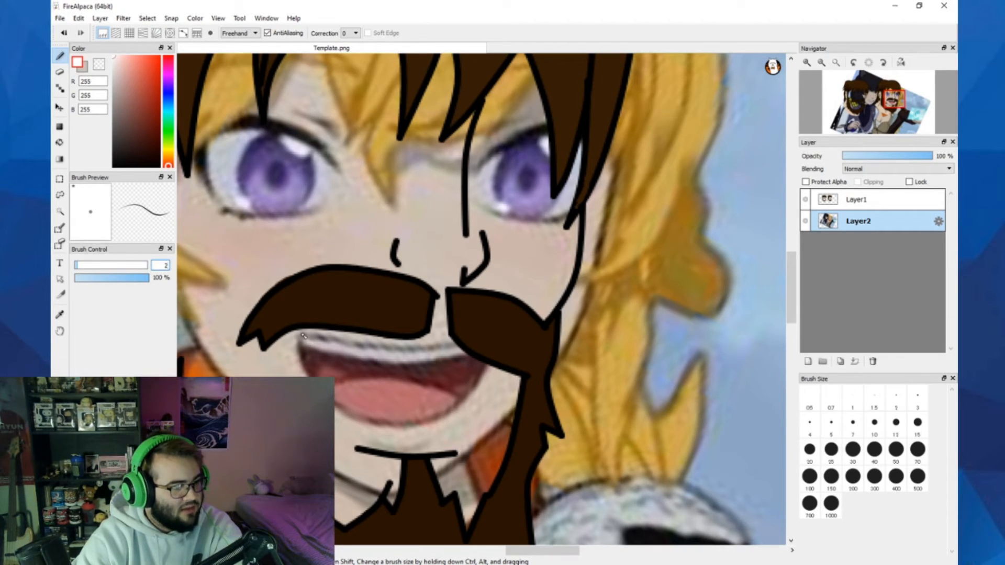
click(238, 33)
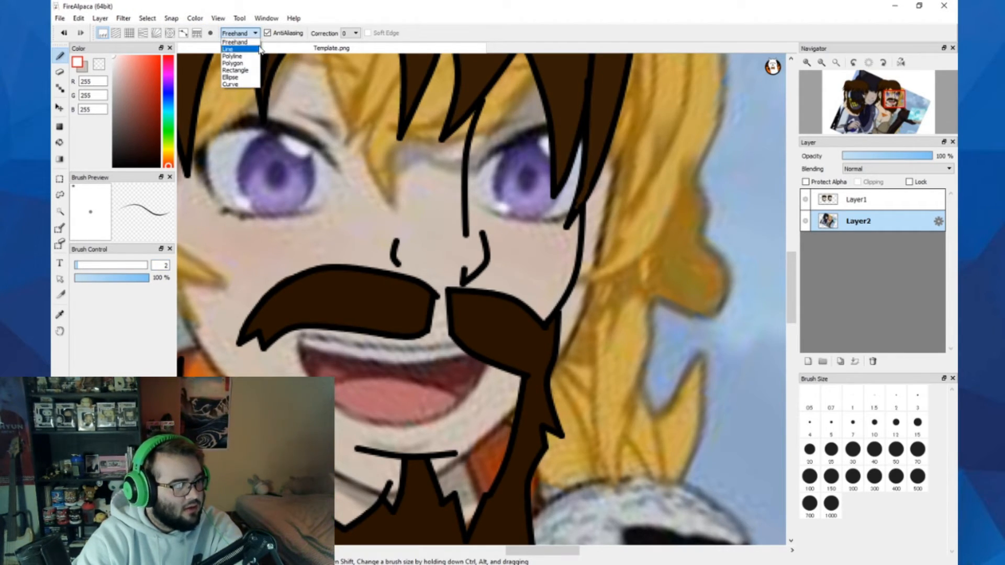
click(231, 84)
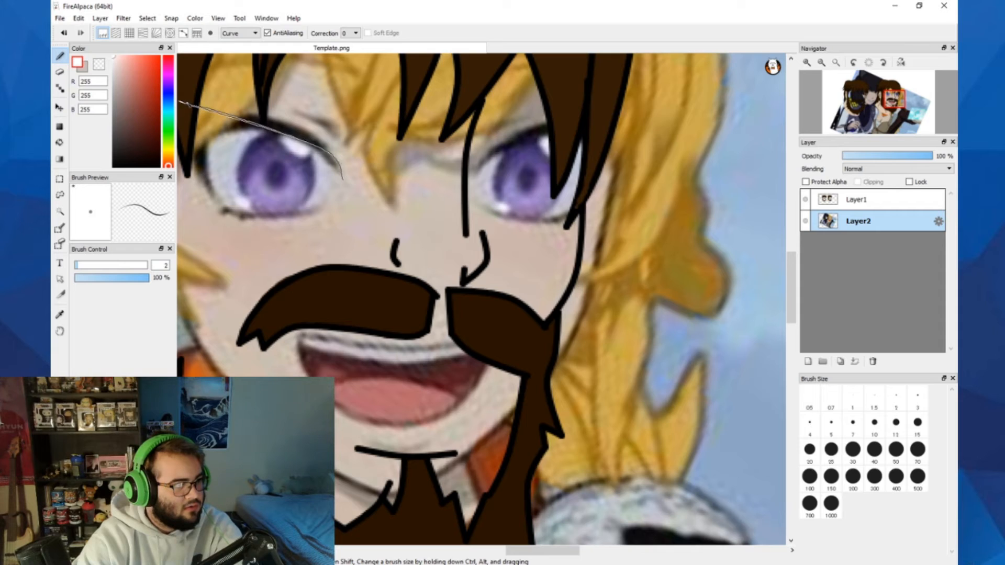
- Draw a trial curve over the blonde character's eye, undo it, and set the brush colour to black
double_click(189, 105)
key(ctrl+z)
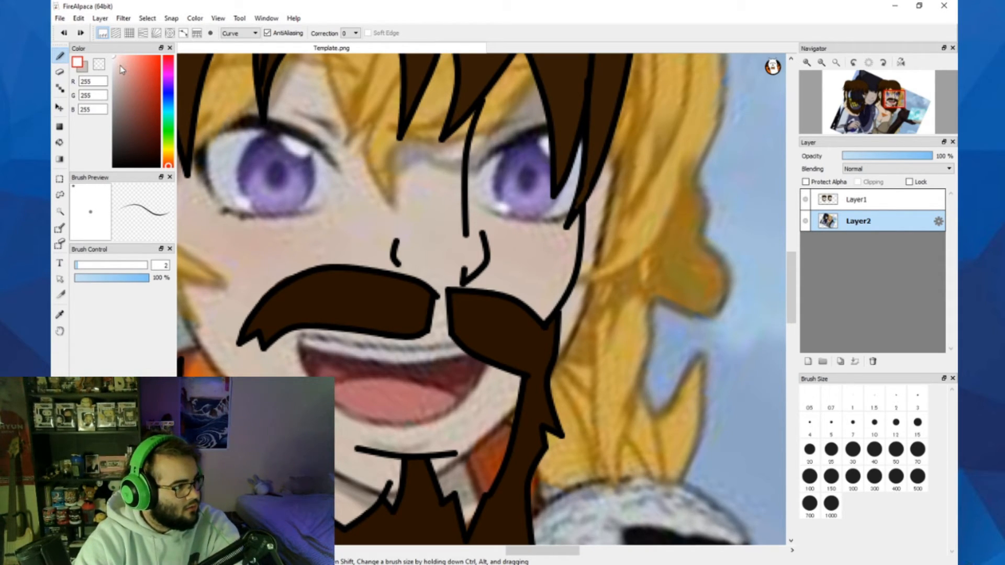
click(114, 166)
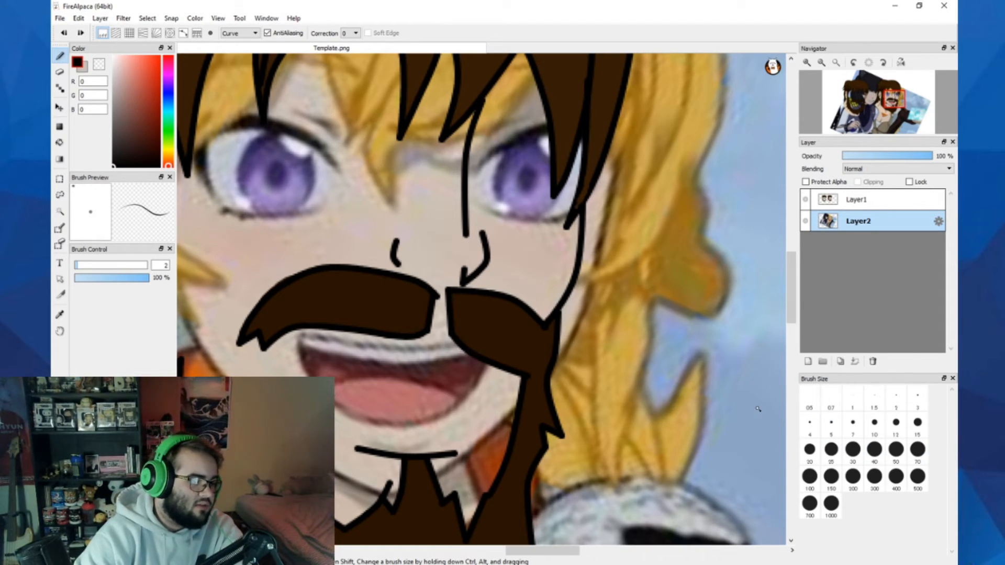
- Add a new layer above Layer2 and trace the blonde character's nearer eye on it, curving along the lids and both sides of the iris
click(808, 361)
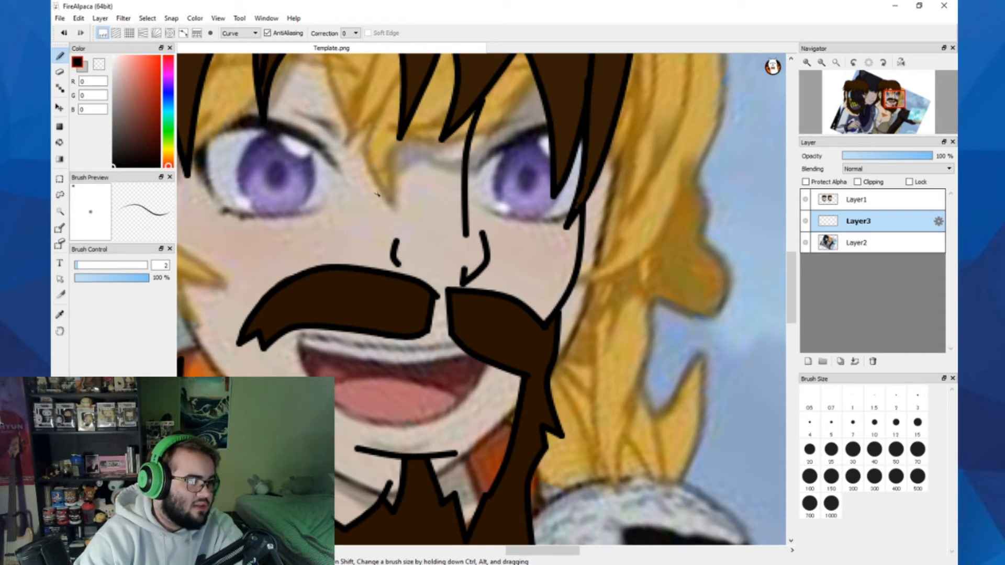
drag(328, 160, 310, 153)
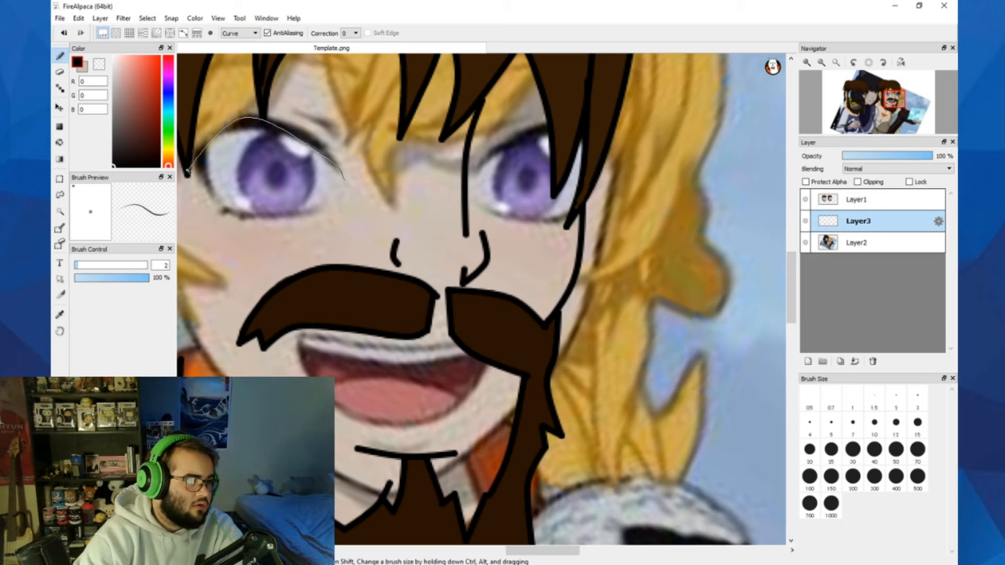
double_click(186, 172)
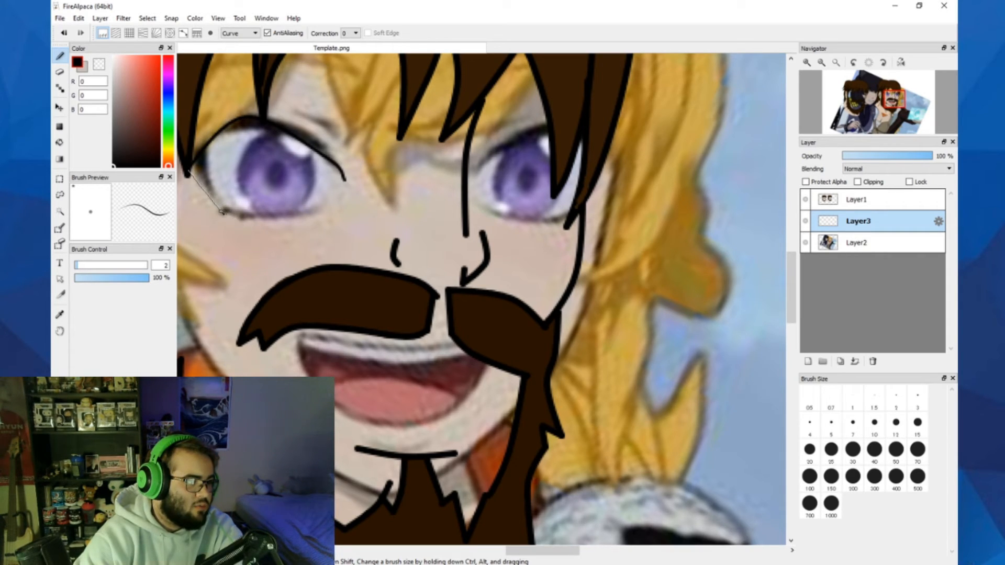
double_click(310, 213)
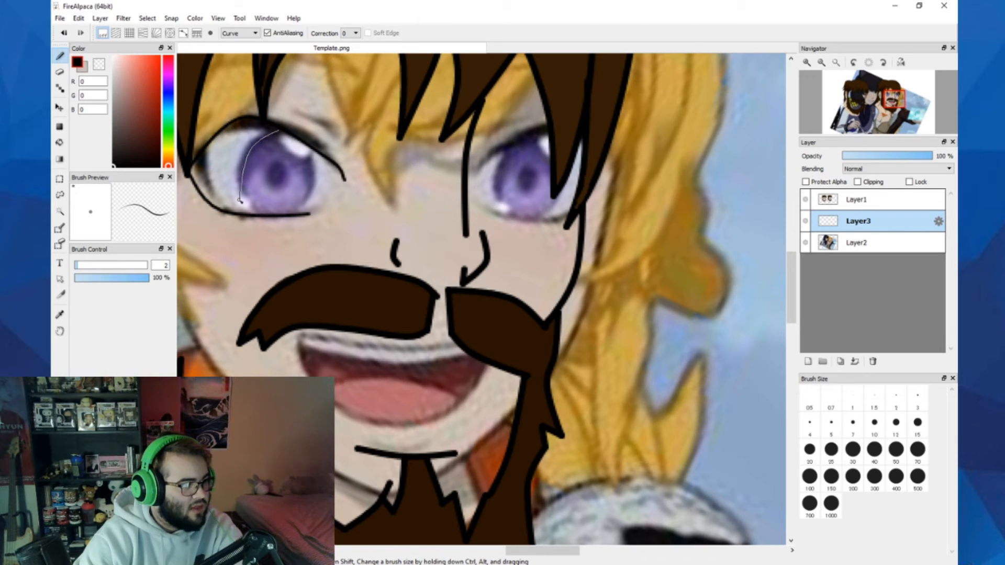
double_click(266, 215)
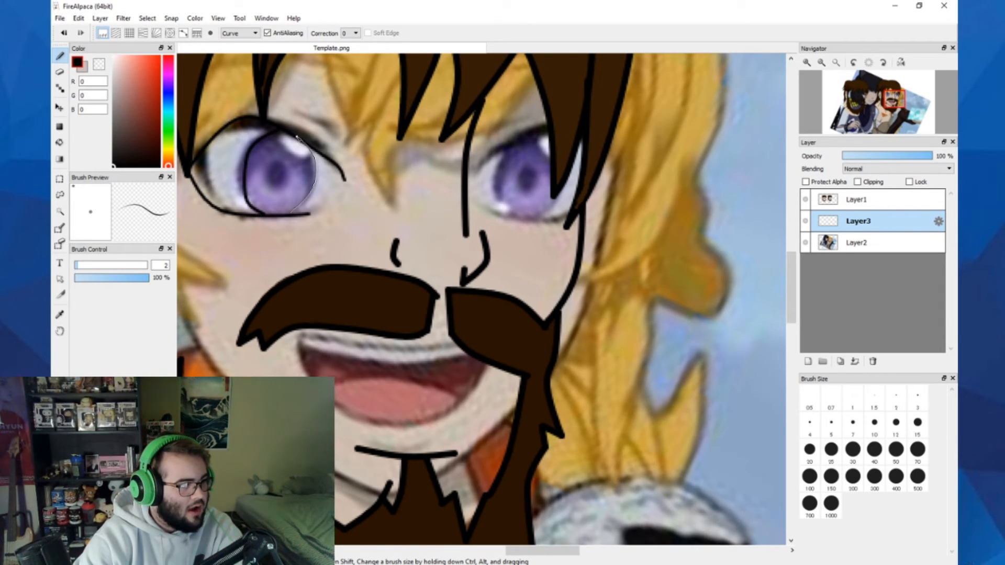
double_click(296, 138)
- Delete the reference picture on Layer2, keeping the traced eye on the second bearded head
scroll(443, 208, down, 5)
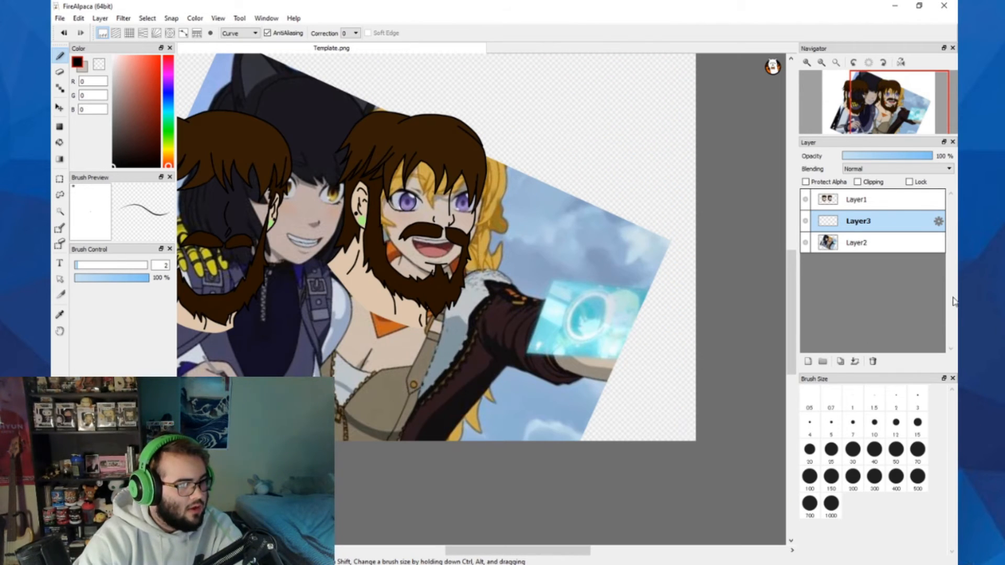
click(889, 242)
click(872, 361)
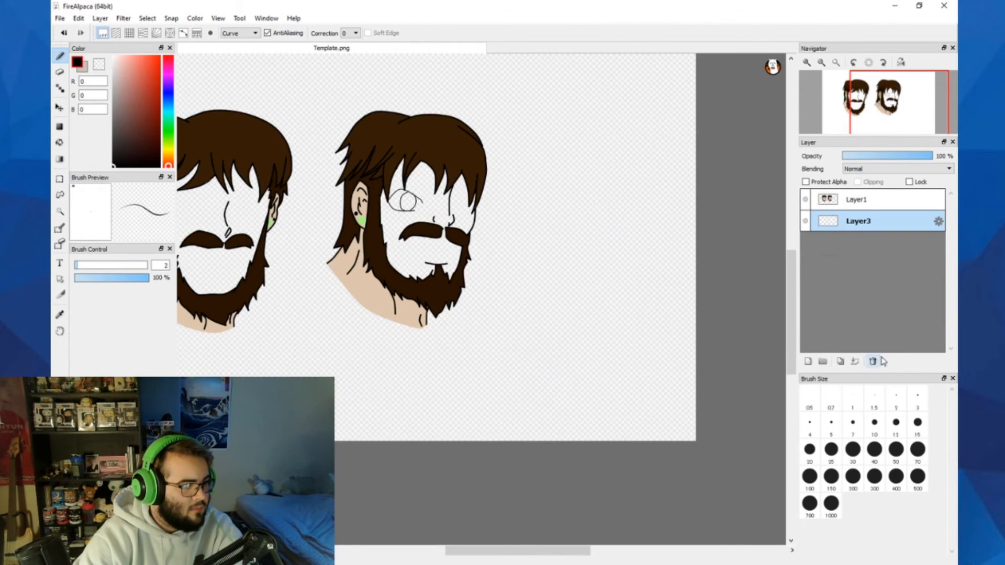
scroll(529, 152, down, 2)
scroll(529, 152, up, 5)
scroll(529, 152, down, 1)
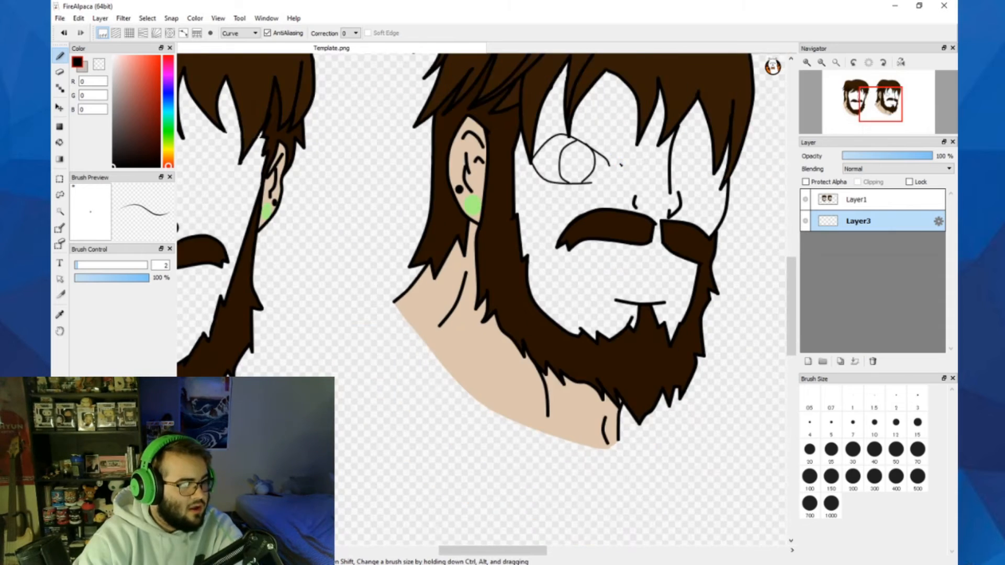
scroll(660, 160, up, 3)
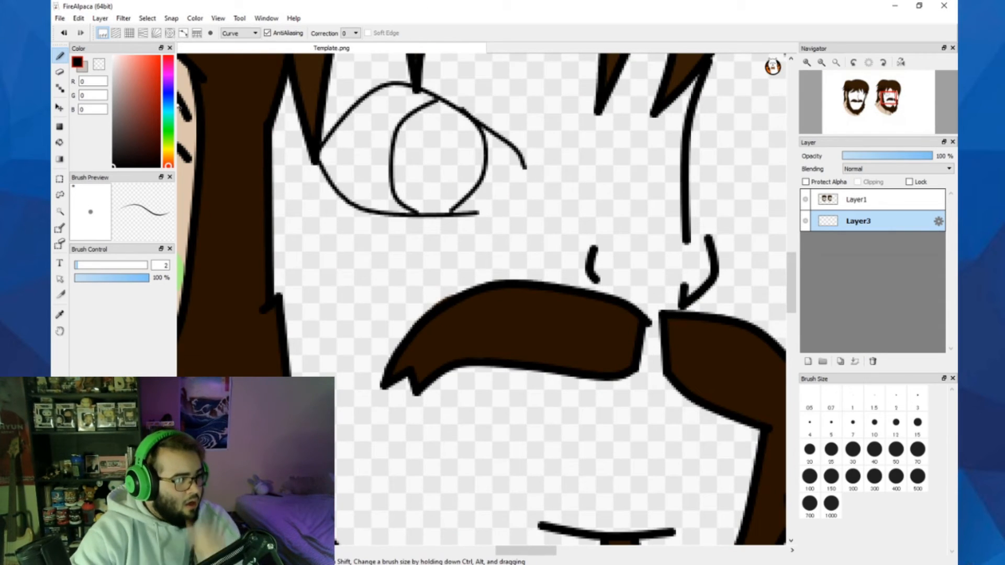
- Try the Eraser at size 10 in Curve mode on the traced upper eyelid beside the hair strand, and undo it
click(60, 72)
scroll(421, 92, up, 2)
scroll(421, 92, down, 2)
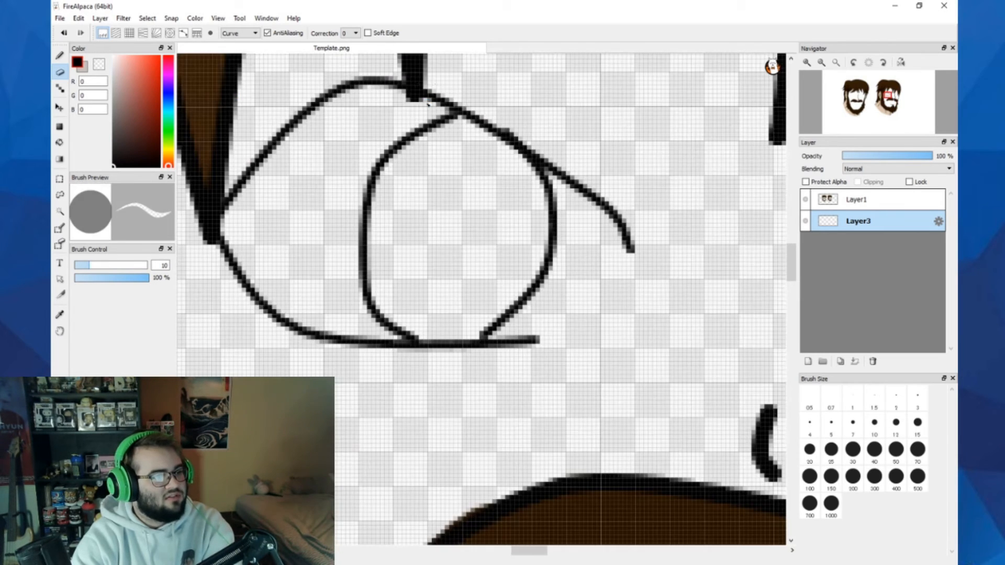
scroll(438, 88, up, 2)
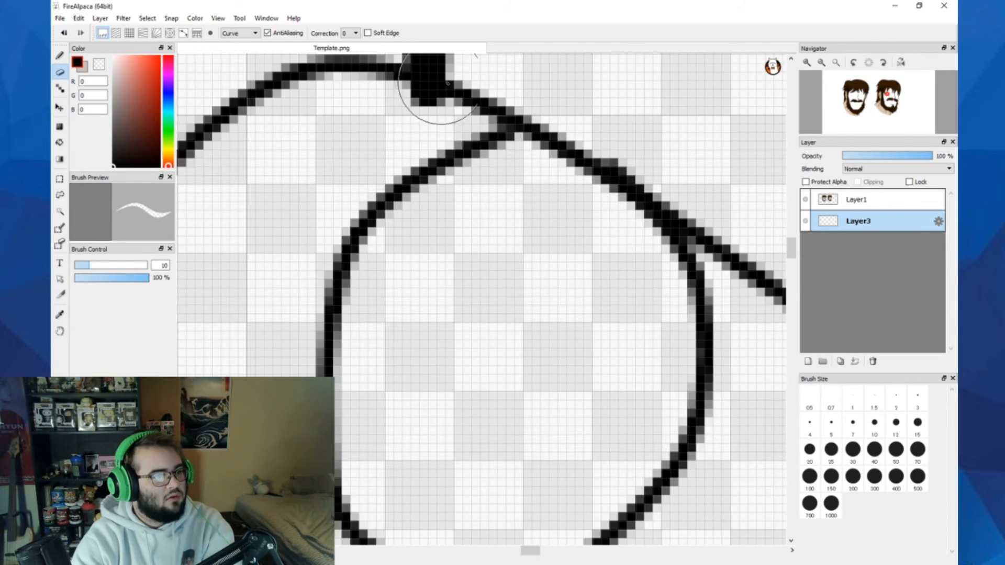
click(481, 105)
key(ctrl+z)
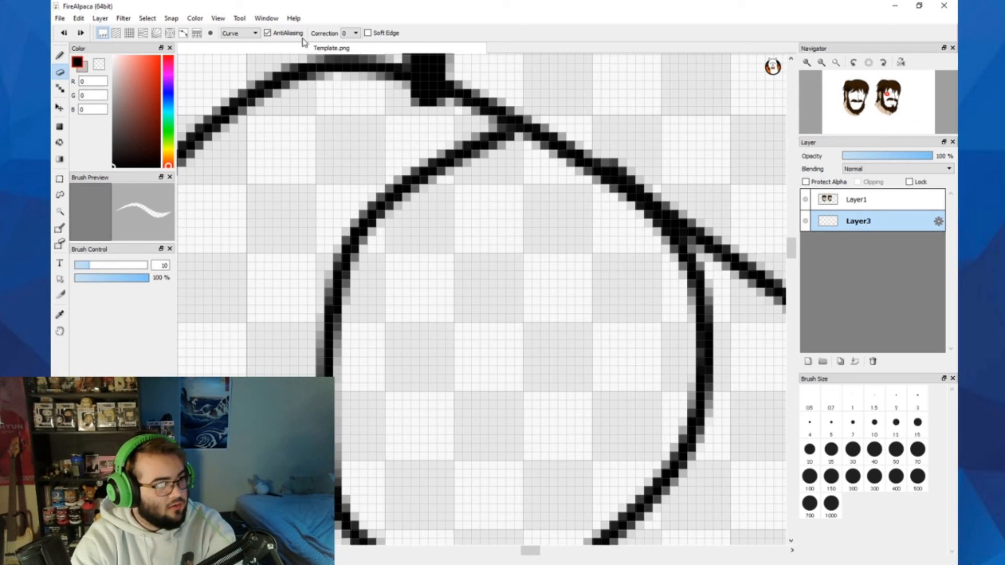
- Set the Eraser to Freehand, try erasing the traced upper eyelid across the hair strand on Layer3, and undo the strokes
click(239, 33)
click(236, 41)
drag(487, 95, 208, 163)
scroll(427, 104, down, 4)
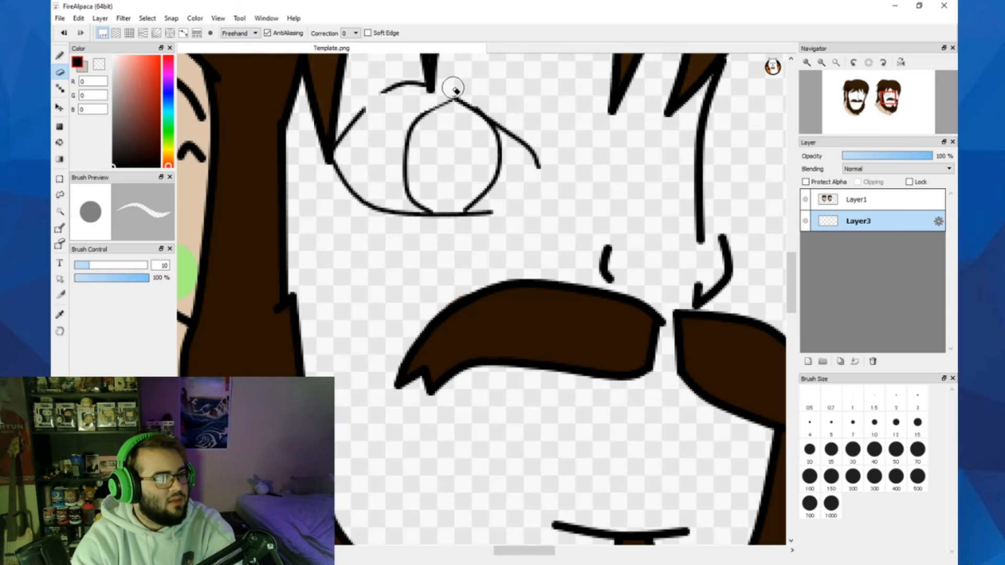
mouse_move(453, 87)
mouse_down()
mouse_move(425, 85)
mouse_move(449, 84)
mouse_move(407, 69)
mouse_move(422, 64)
mouse_move(402, 101)
mouse_up()
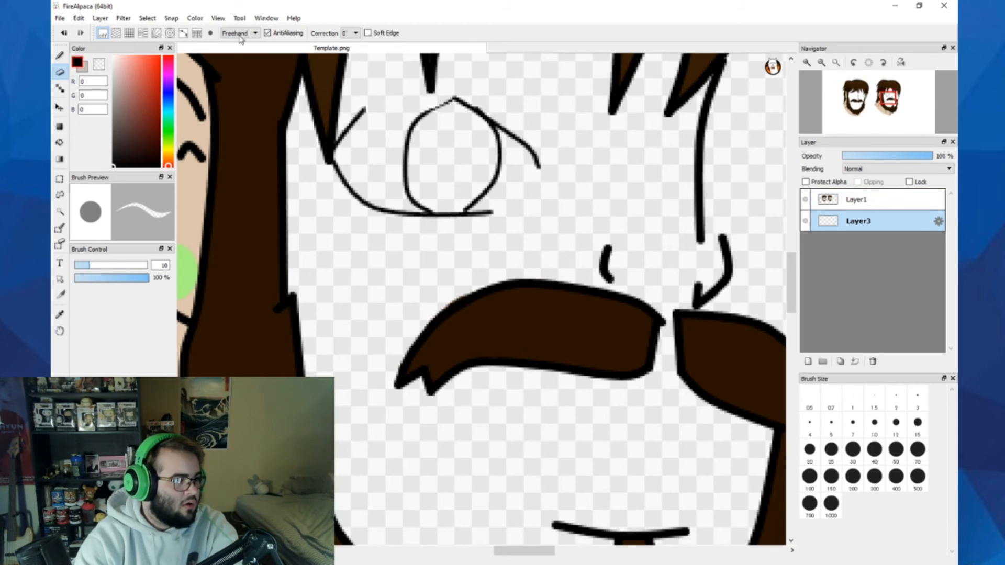
key(ctrl+z)
key(ctrl+z)
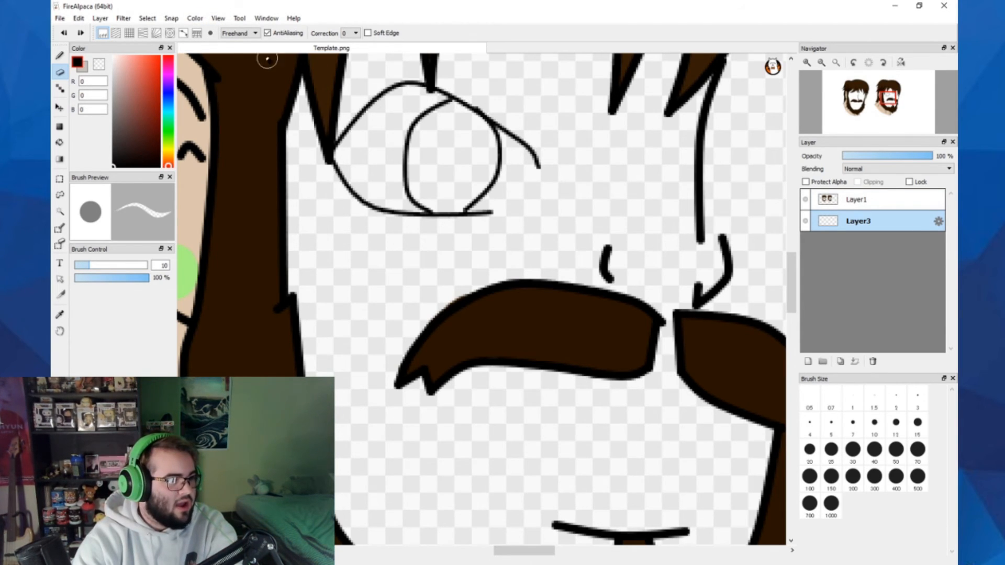
- Merge all layers into one with Preserve Unmerged Layers enabled
click(124, 19)
mouse_move(100, 18)
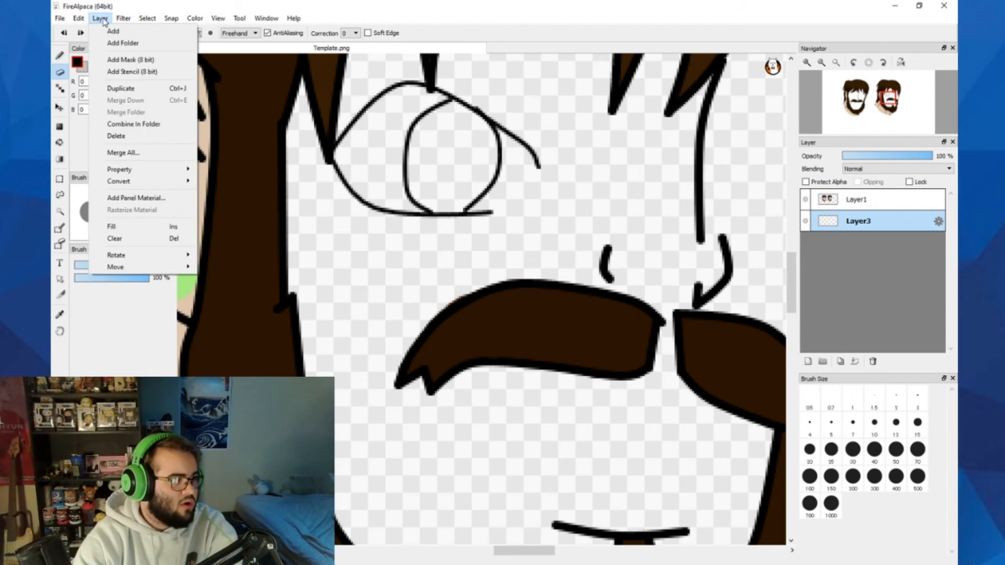
click(144, 149)
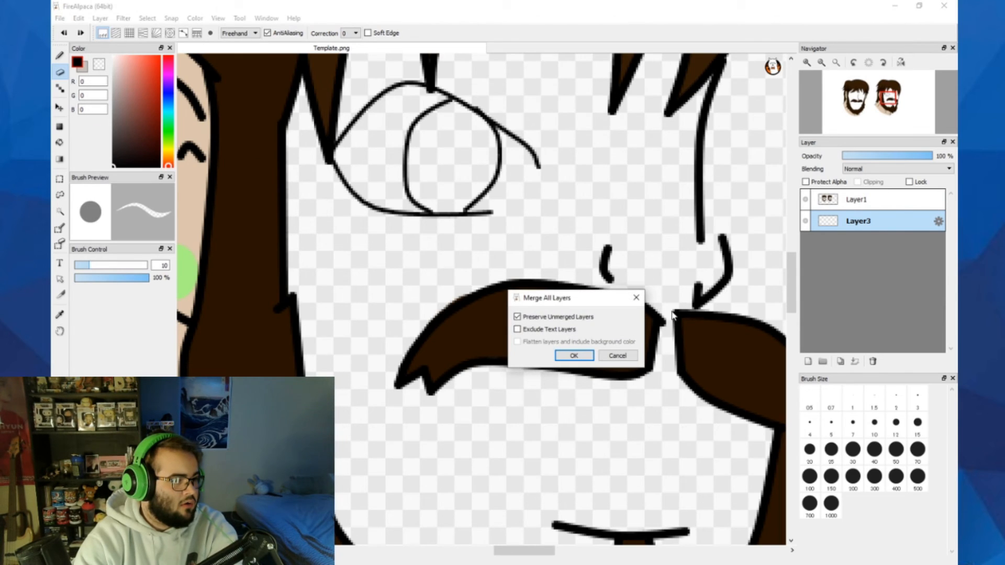
click(573, 355)
- Try erasing across the hair strand and traced eye on the merged layer, and undo the strokes and the merge
mouse_move(436, 82)
mouse_down()
mouse_move(382, 89)
mouse_move(453, 89)
mouse_move(430, 66)
mouse_up()
drag(451, 115, 290, 216)
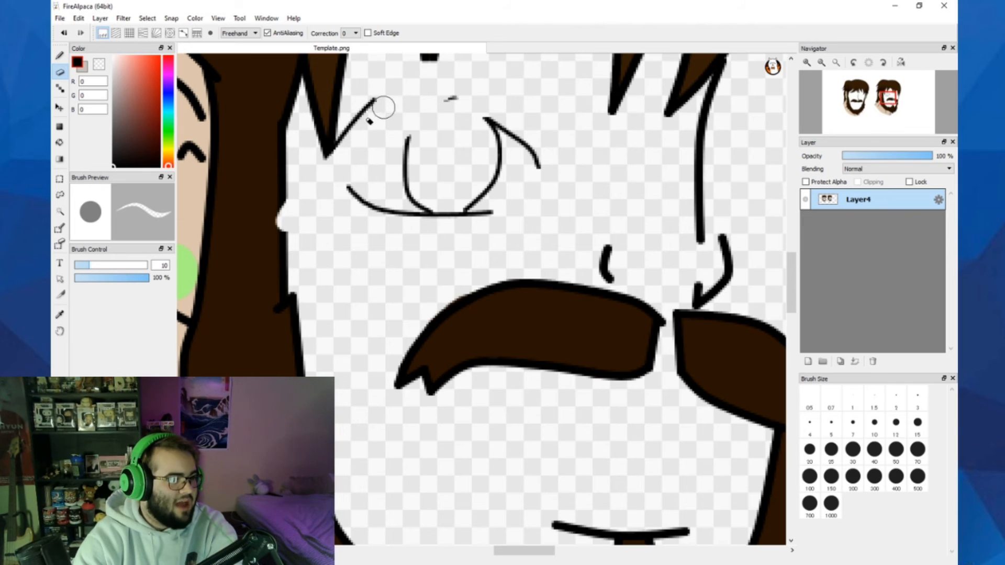
drag(384, 108, 259, 179)
key(ctrl+z)
key(ctrl+z)
key(ctrl+z)
key(ctrl+z)
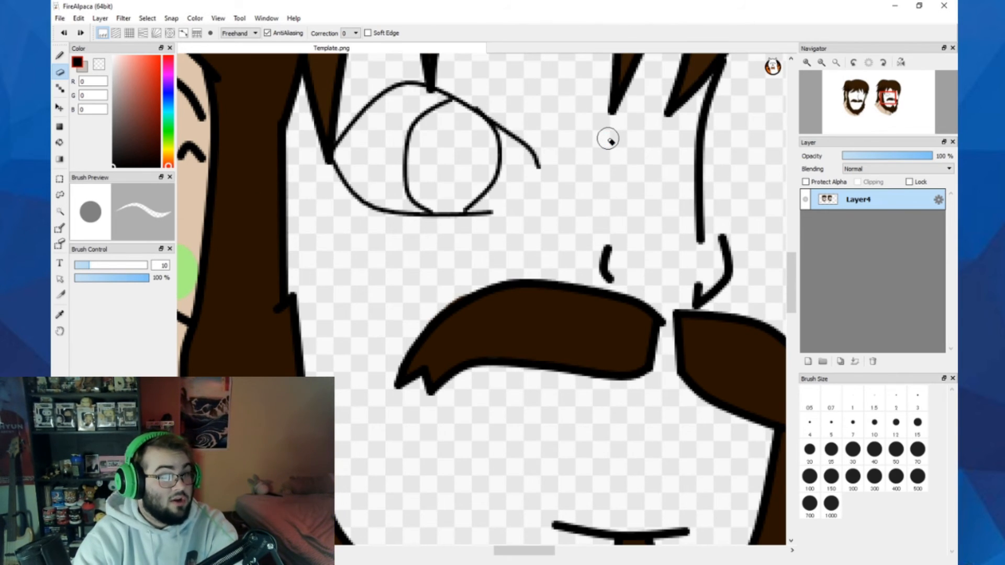
key(ctrl+z)
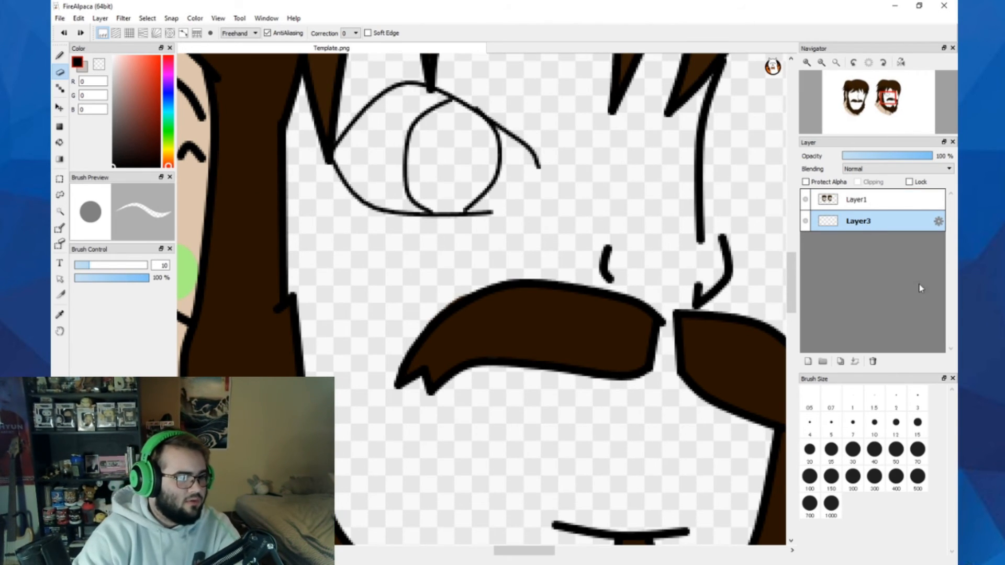
- Delete Layer3 with the traced eye, leaving only the bearded head template on Layer1
click(872, 361)
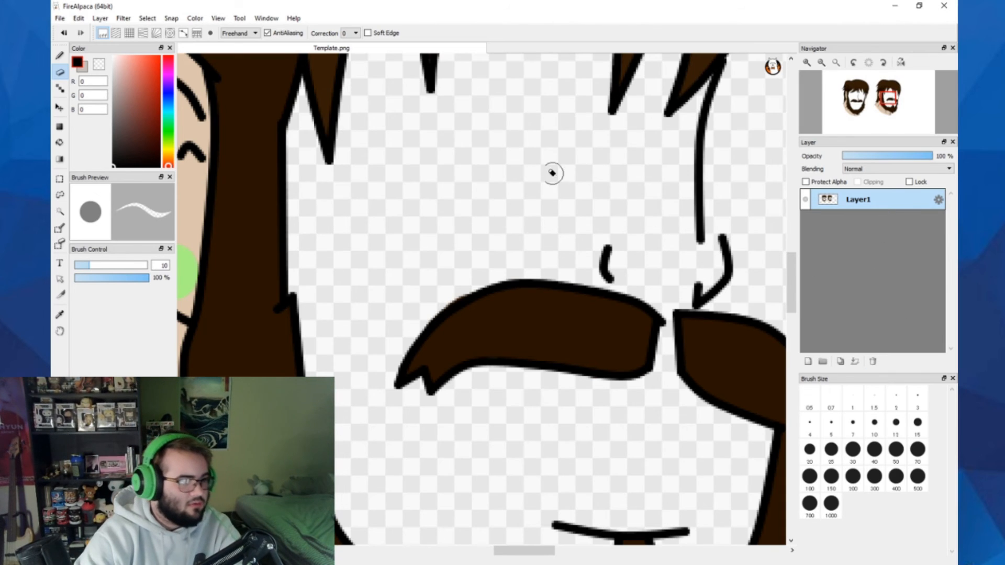
scroll(552, 171, down, 4)
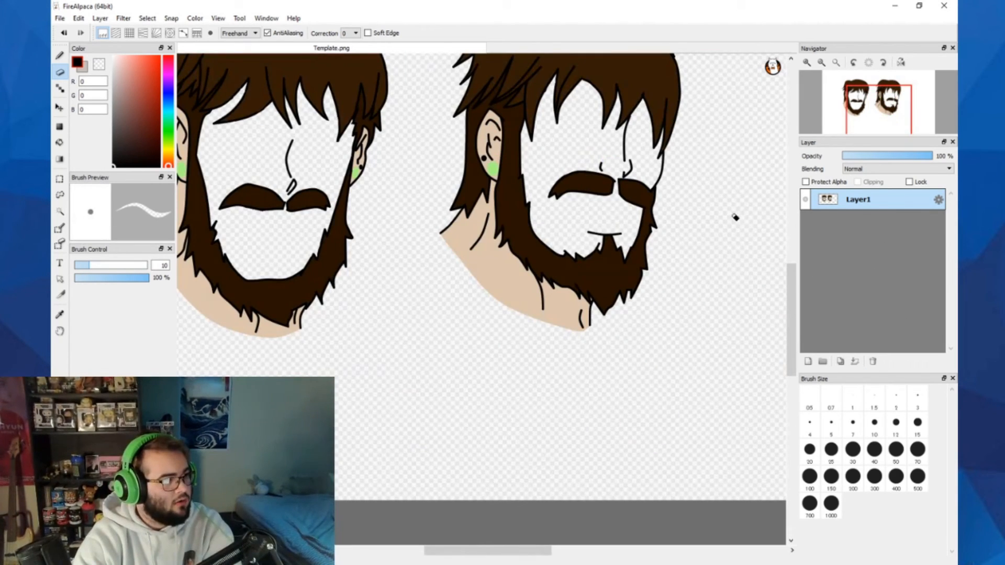
scroll(594, 336, up, 2)
scroll(594, 336, down, 3)
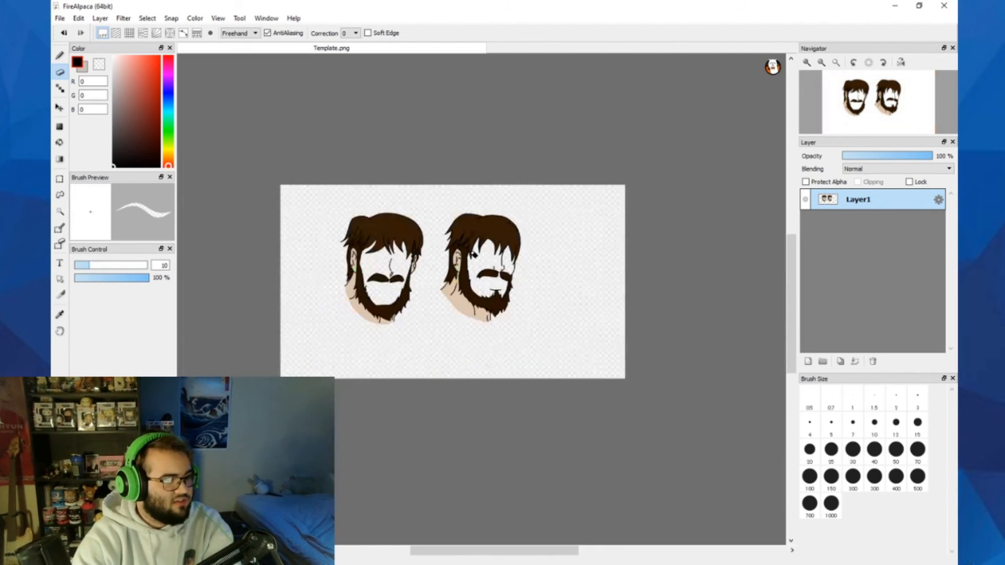
scroll(467, 252, up, 1)
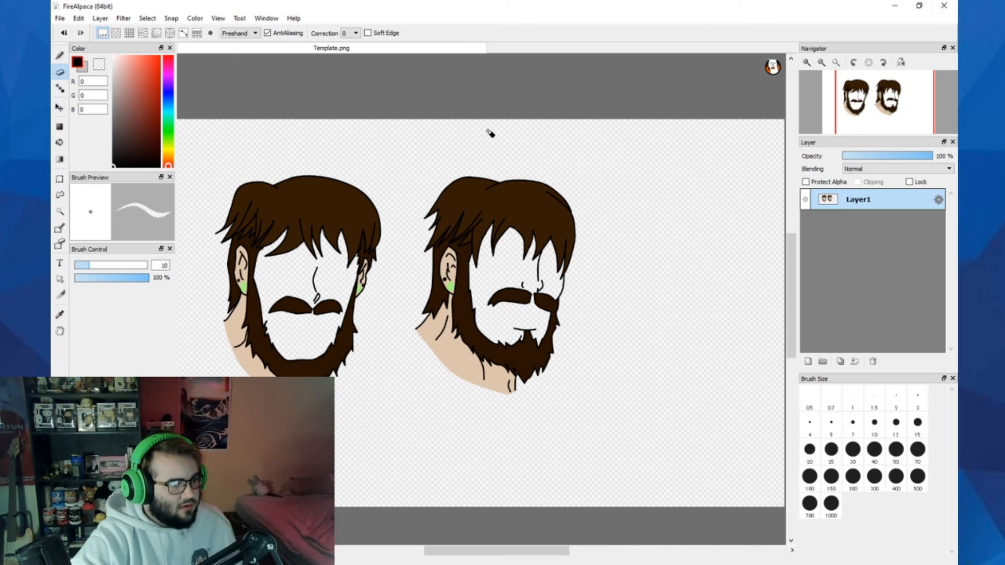
scroll(464, 178, up, 4)
scroll(495, 215, down, 4)
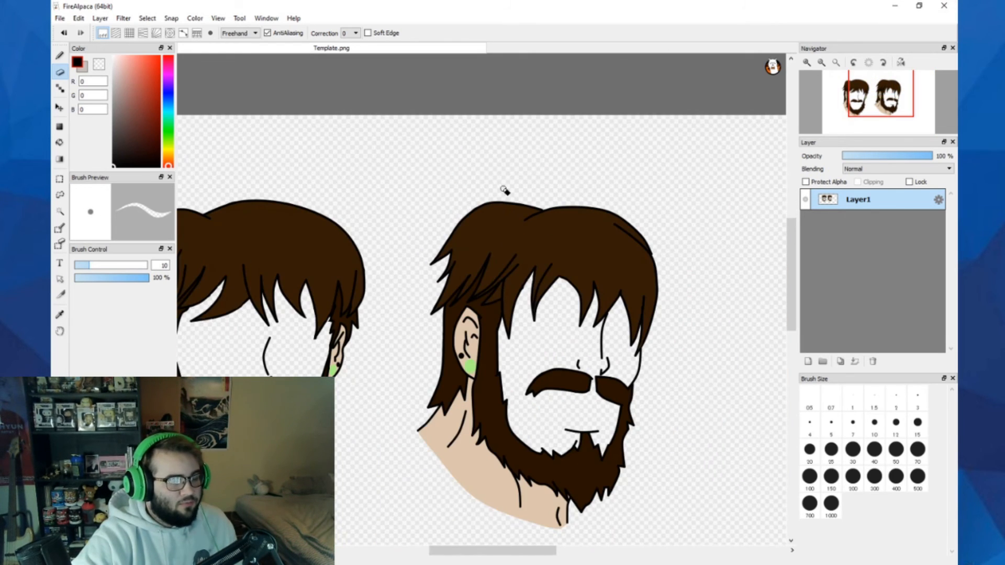
scroll(628, 277, down, 3)
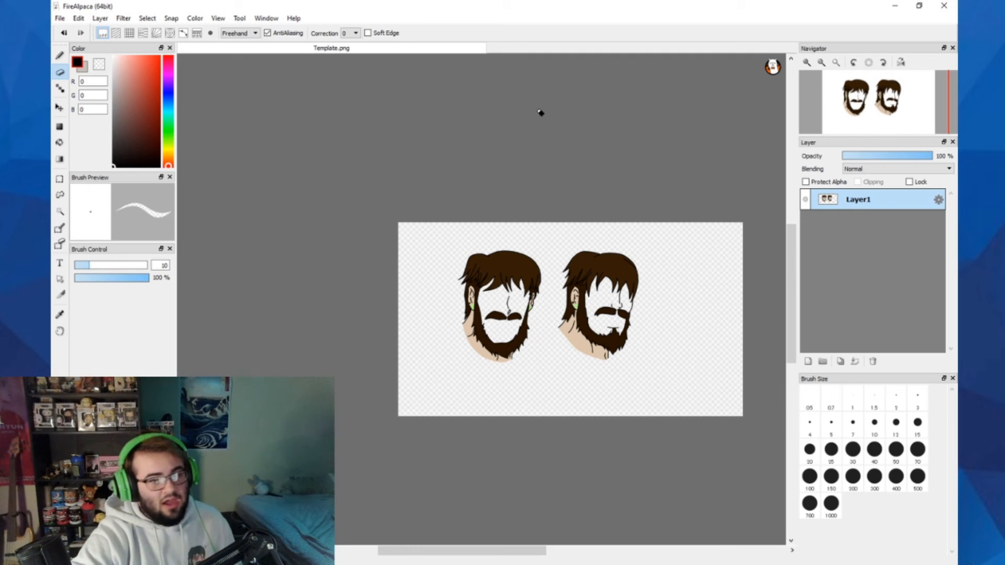
scroll(581, 382, up, 3)
scroll(575, 381, down, 2)
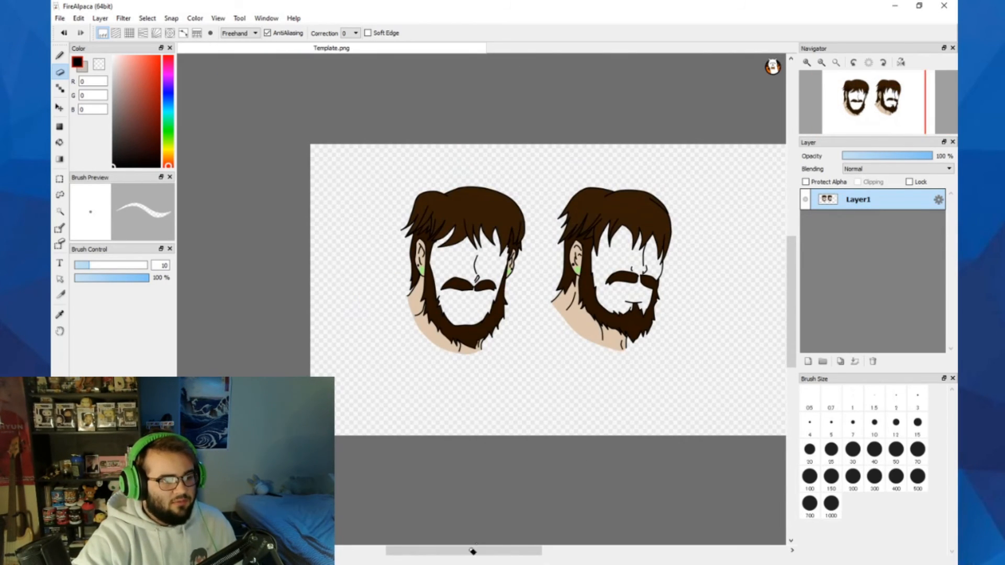
drag(471, 549, 476, 553)
scroll(543, 451, up, 2)
scroll(532, 454, down, 2)
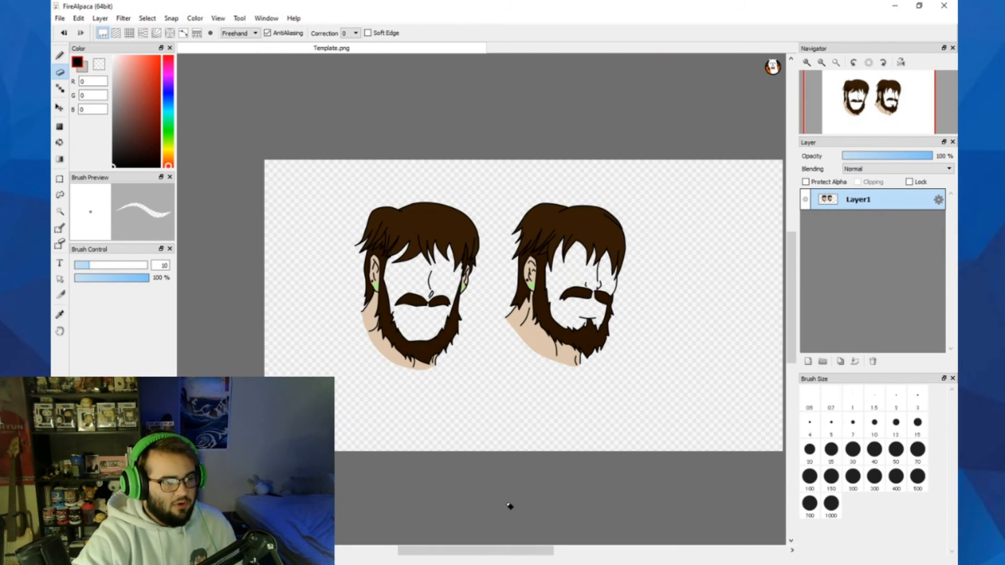
scroll(497, 554, right, 2)
scroll(478, 517, down, 3)
scroll(482, 514, up, 1)
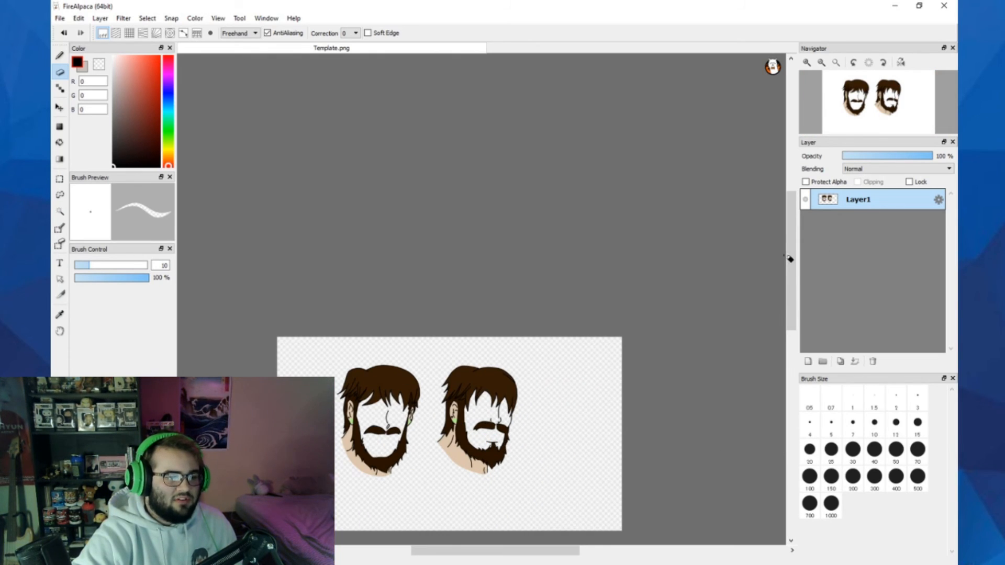
drag(790, 259, 791, 308)
scroll(404, 339, down, 1)
scroll(410, 329, up, 3)
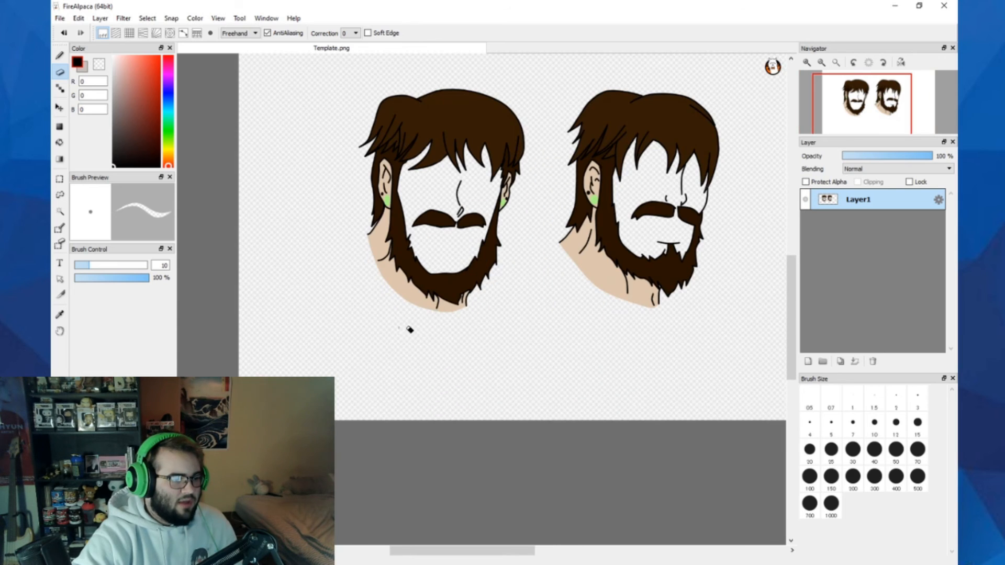
scroll(714, 81, down, 3)
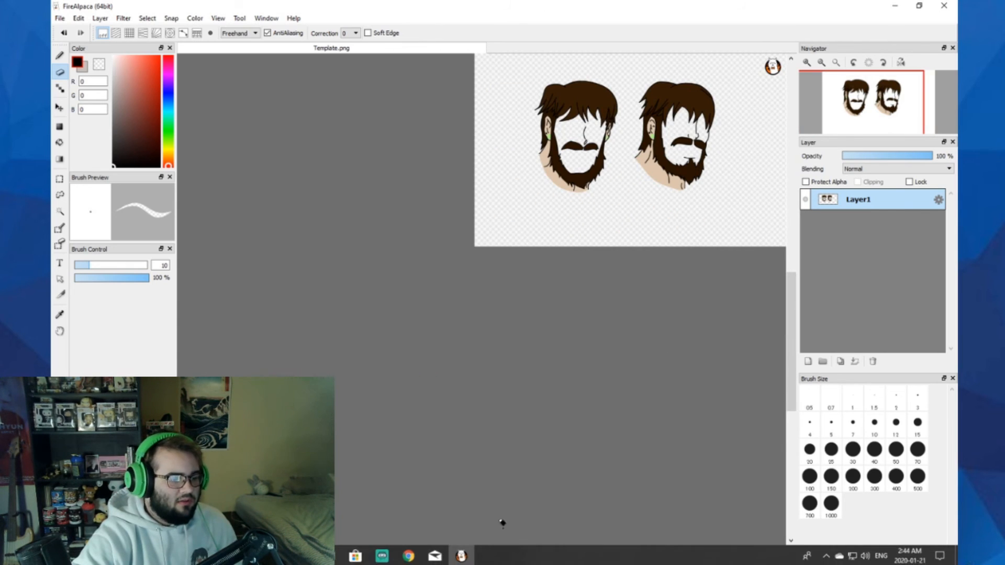
drag(473, 554, 493, 554)
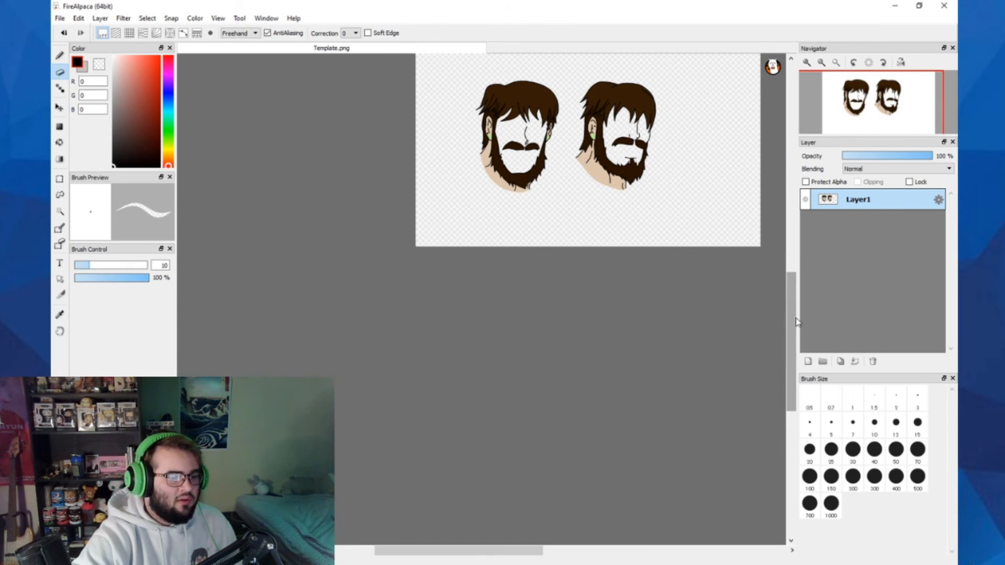
drag(789, 297, 803, 292)
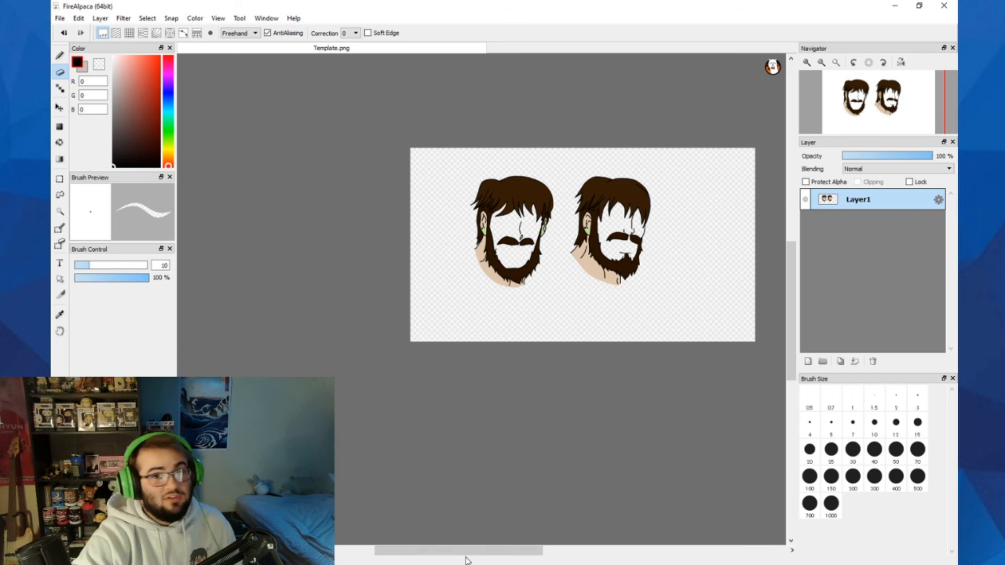
drag(473, 550, 497, 551)
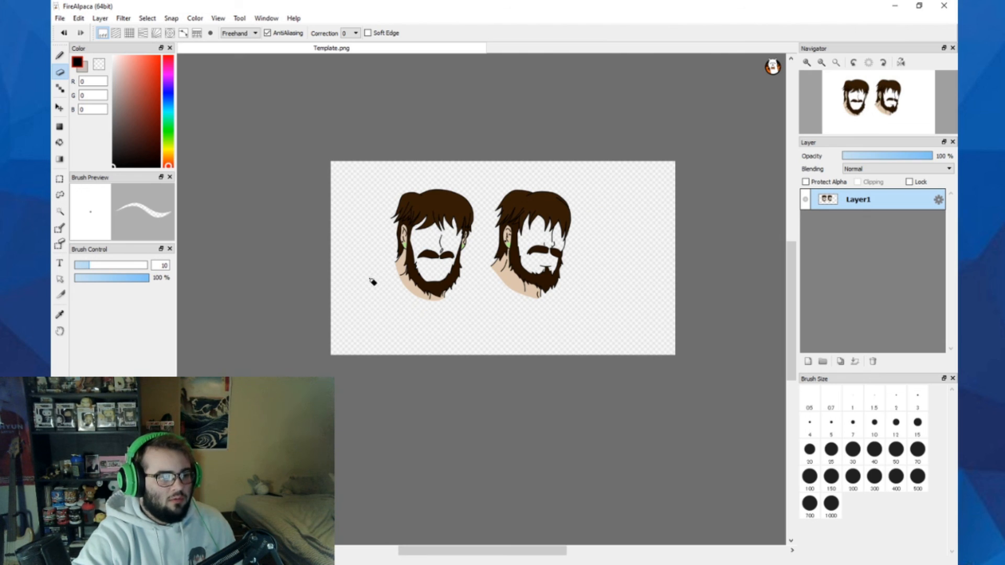
- Try an eraser stroke across the hair of both bearded heads and undo it
drag(601, 180, 433, 214)
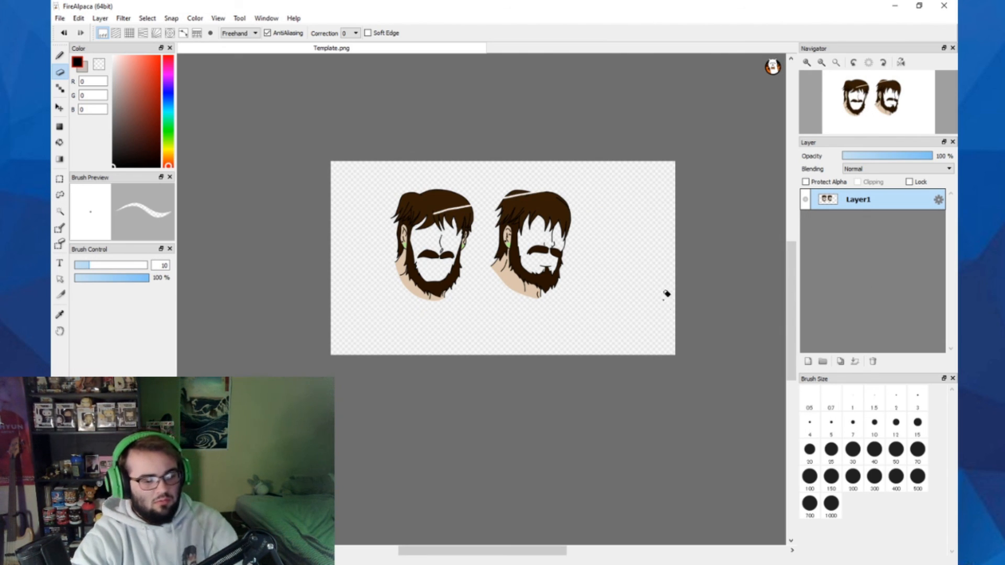
key(ctrl+z)
- Close the Template.png document
right_click(332, 54)
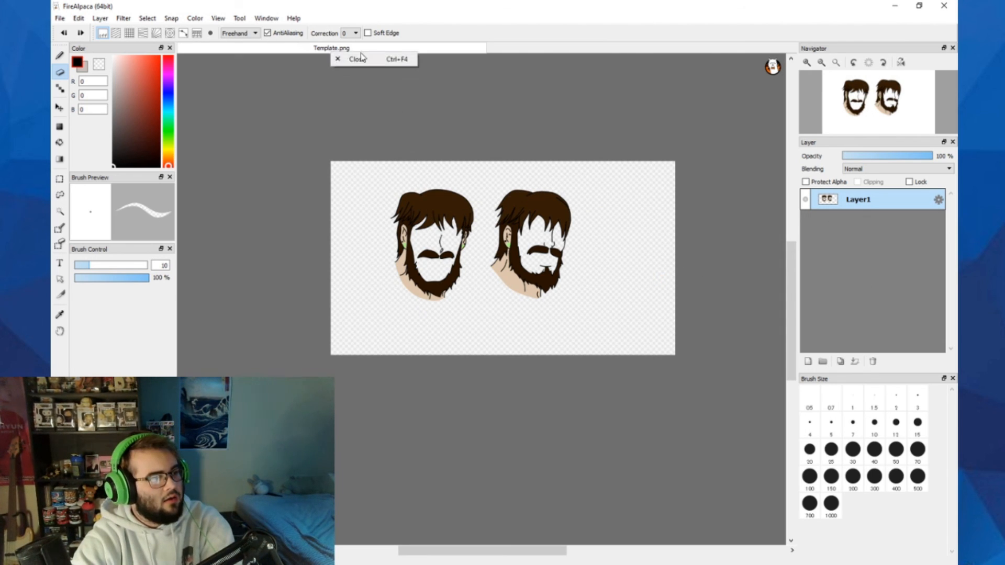
click(350, 59)
key(Return)
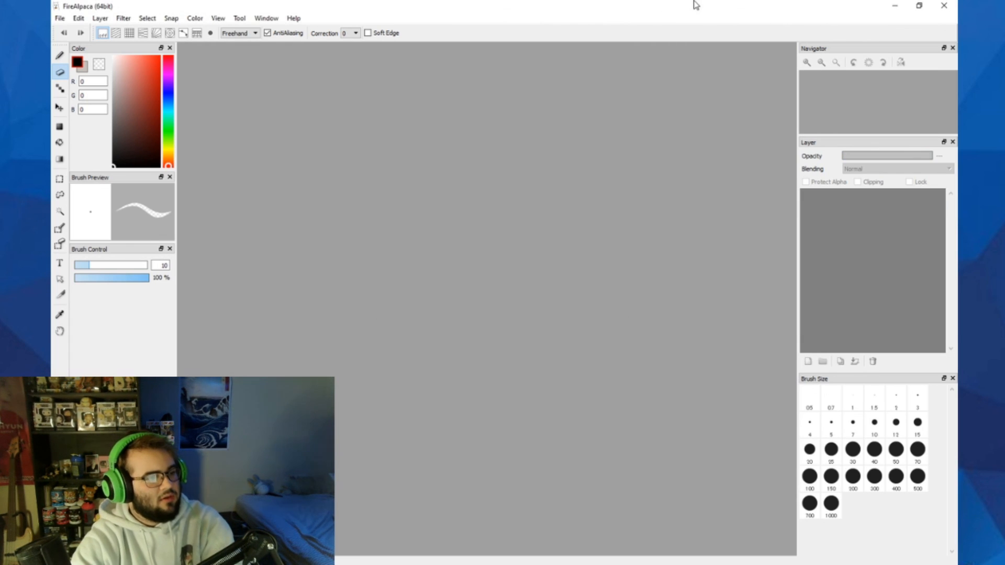